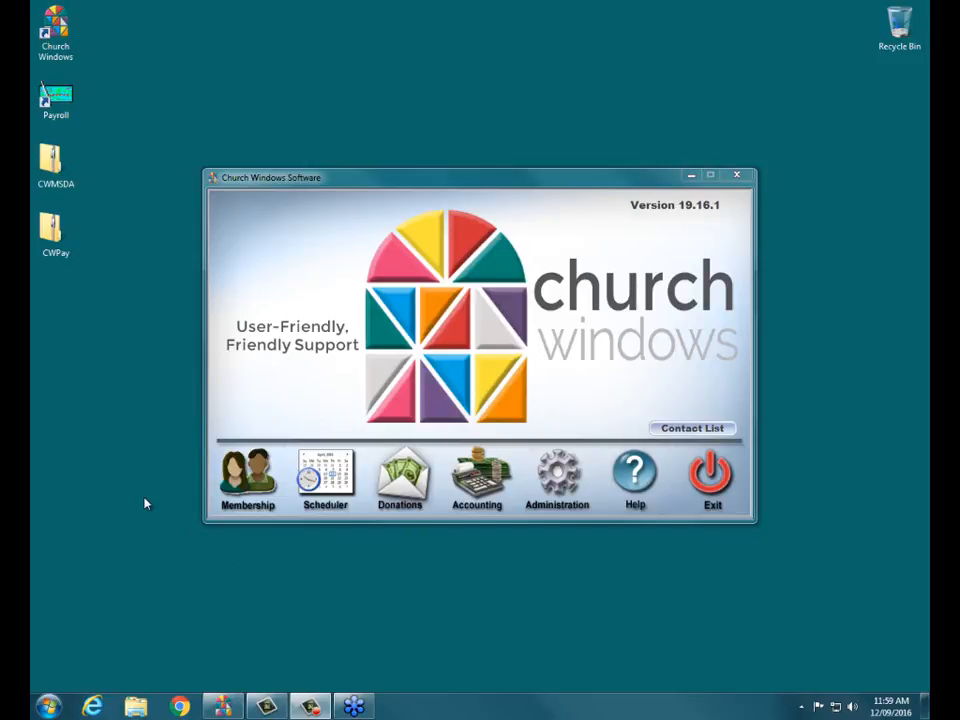
In Internet Explorer, view the playlists on the Church Windows YouTube channel, and close the browser.
click(94, 706)
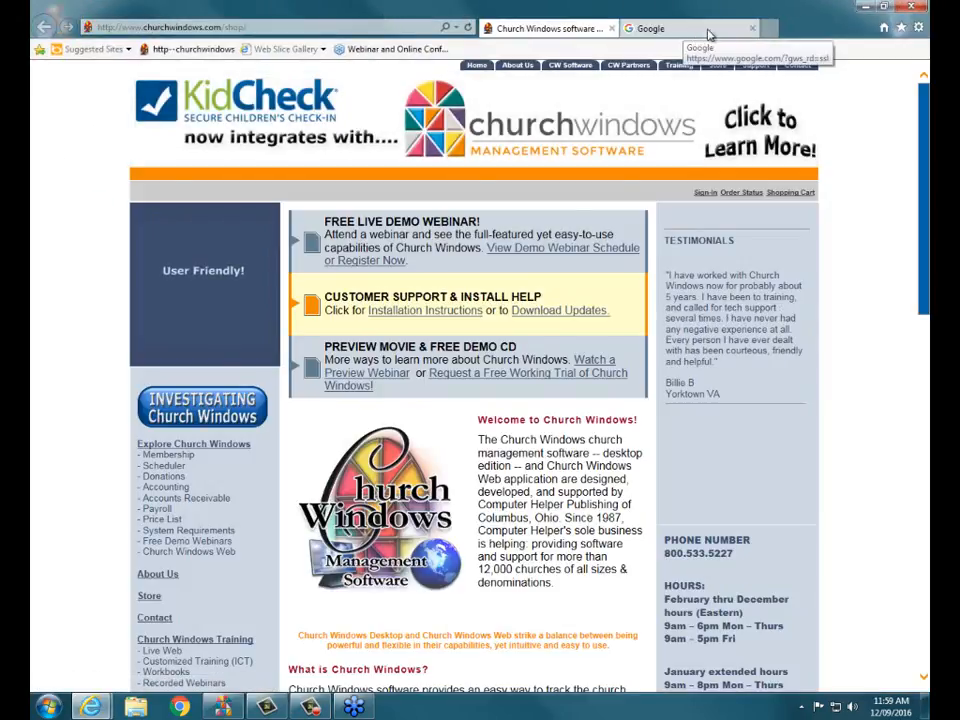
click(752, 28)
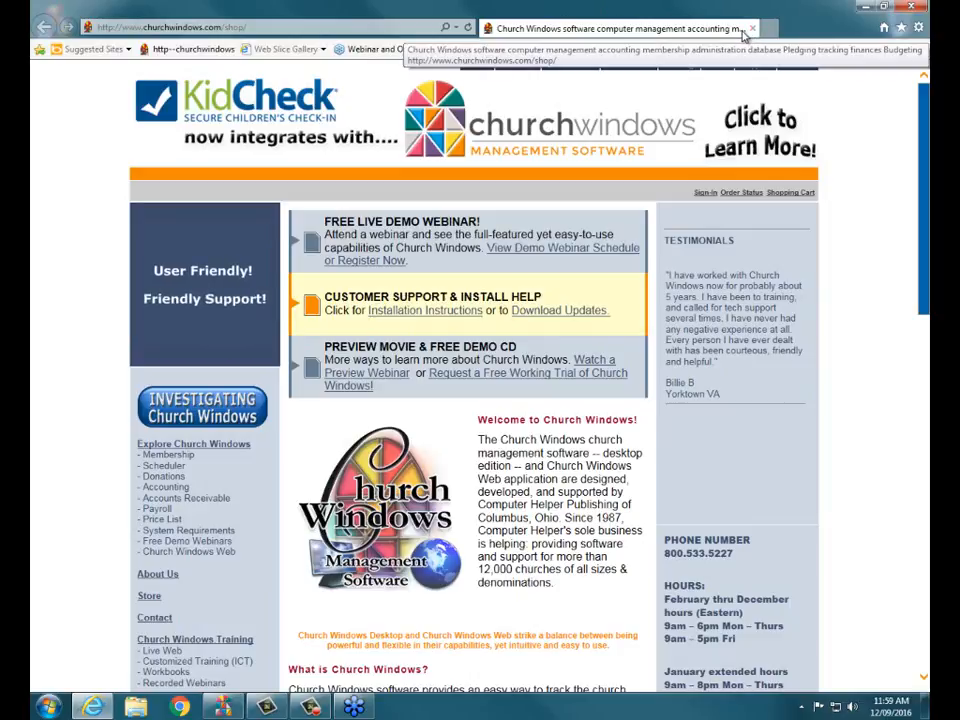
click(265, 28)
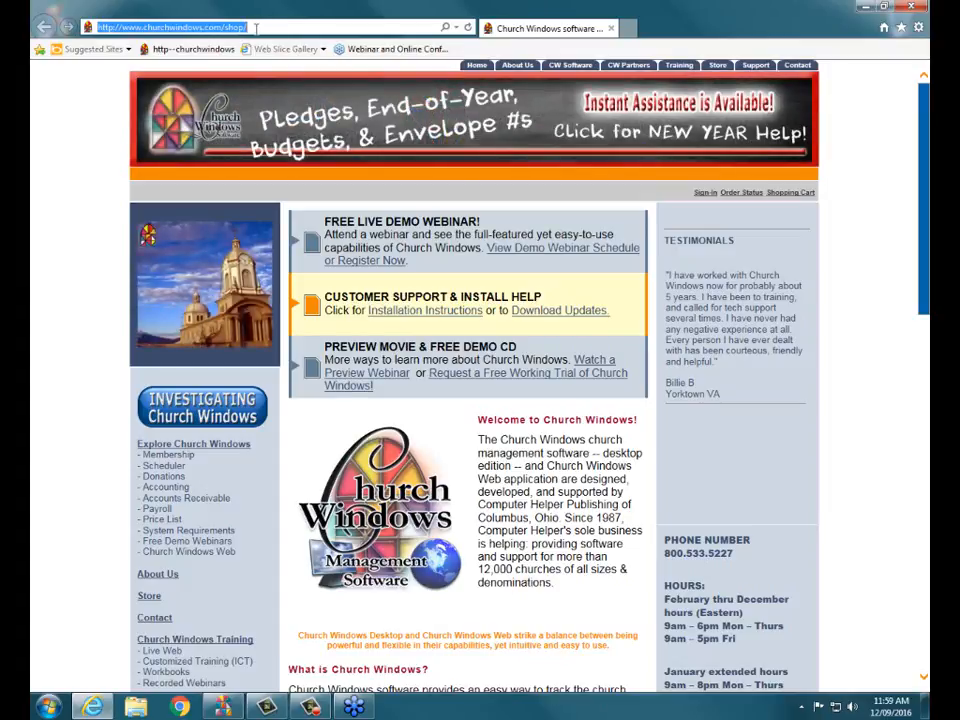
text(youtube.com/)
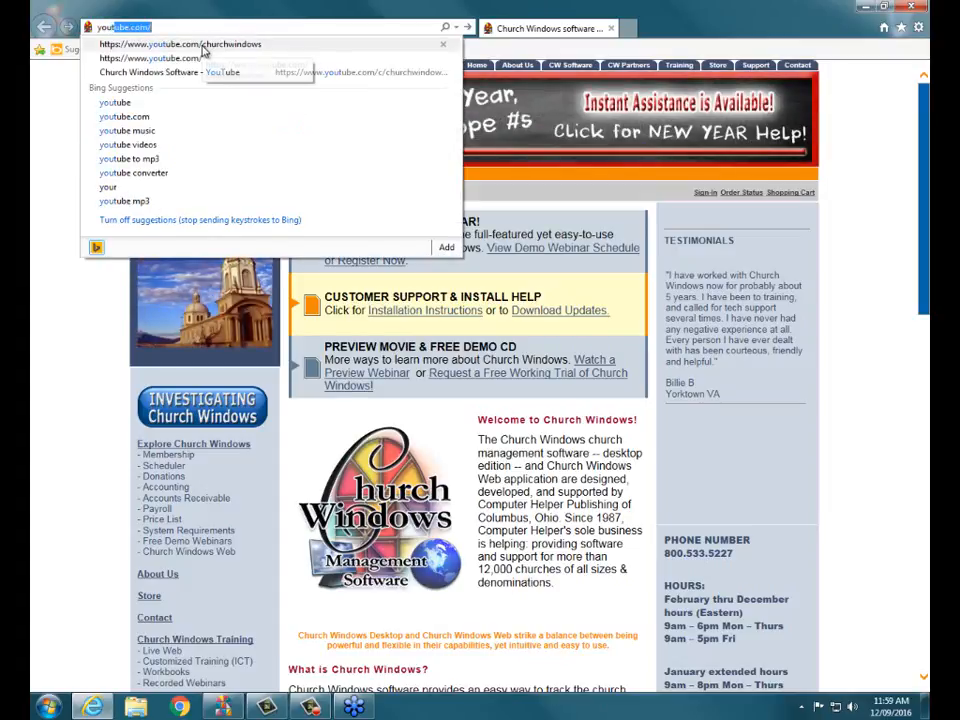
click(202, 46)
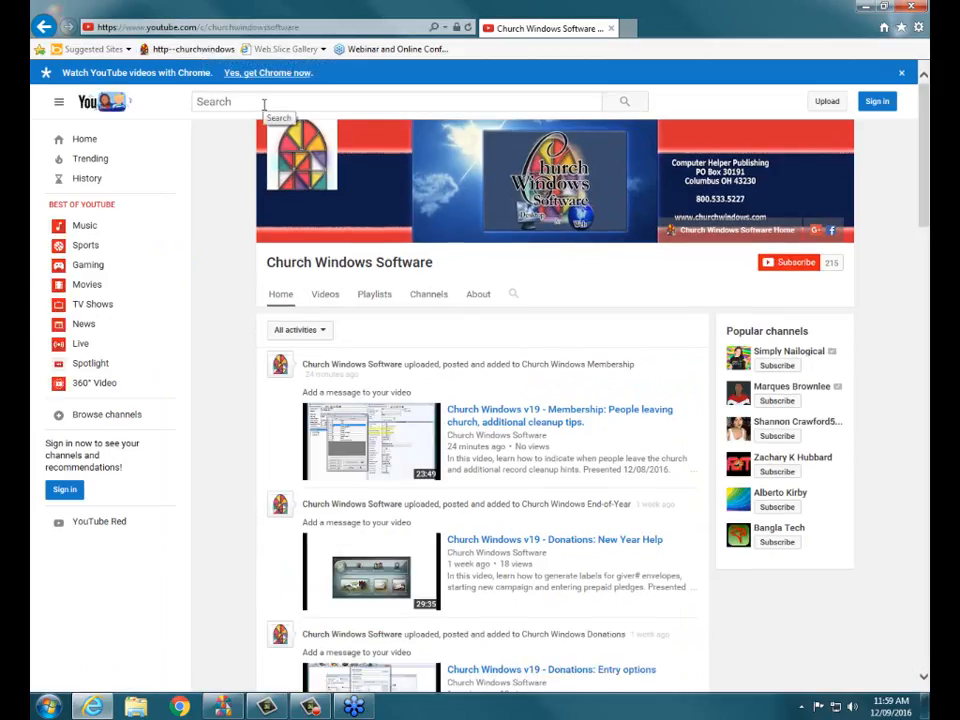
click(372, 300)
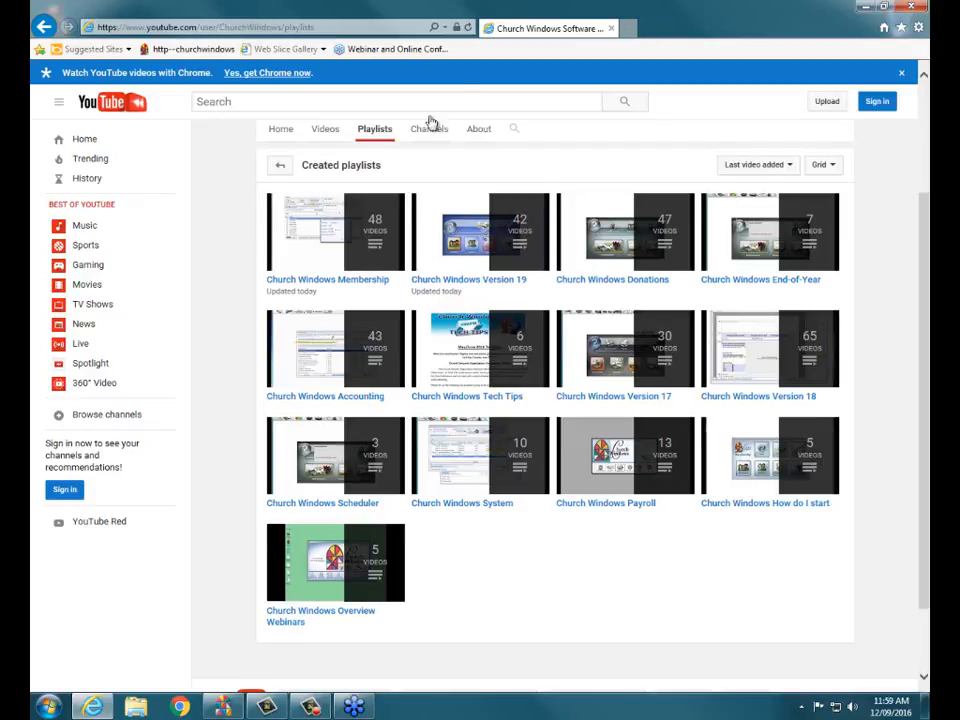
click(912, 9)
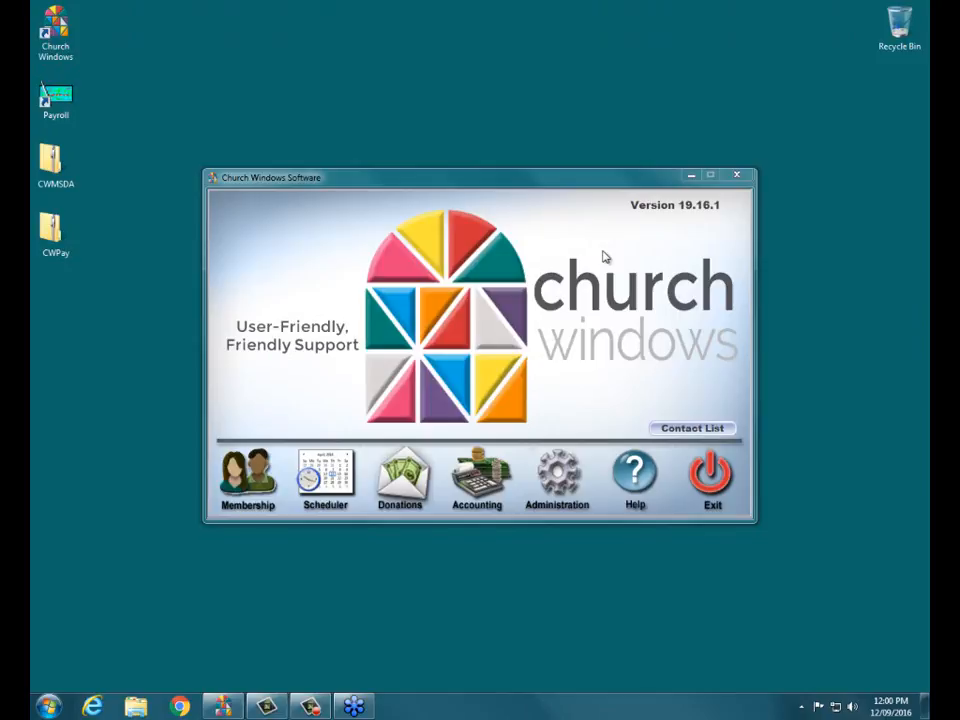
Reopen Internet Explorer, read through the training workbook topics on the Church Windows website, and close the browser.
click(92, 707)
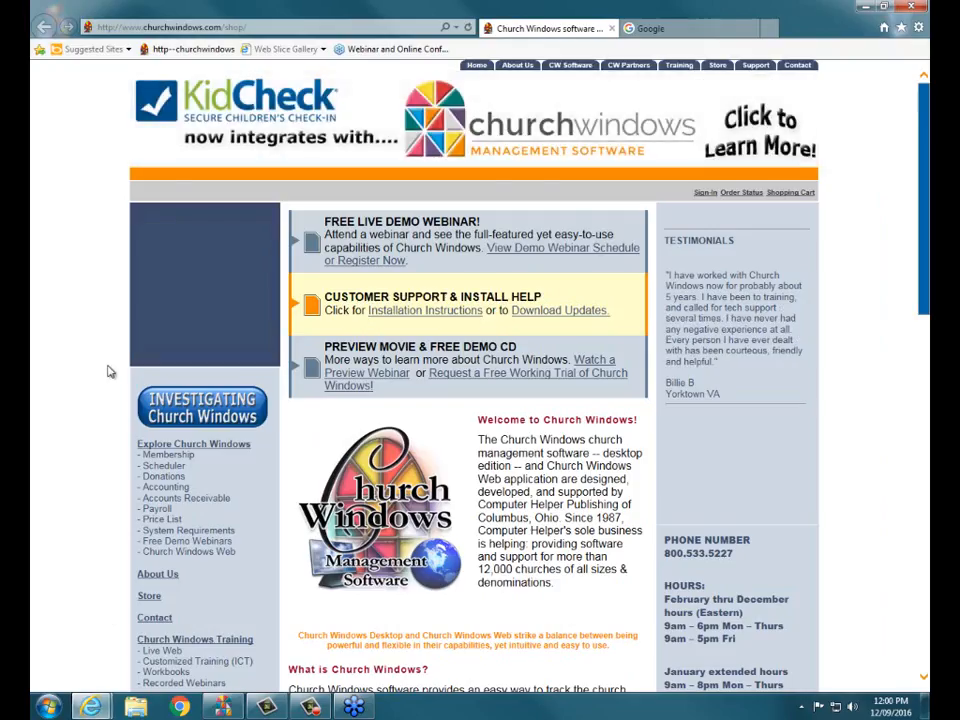
scroll(112, 390, down, 1)
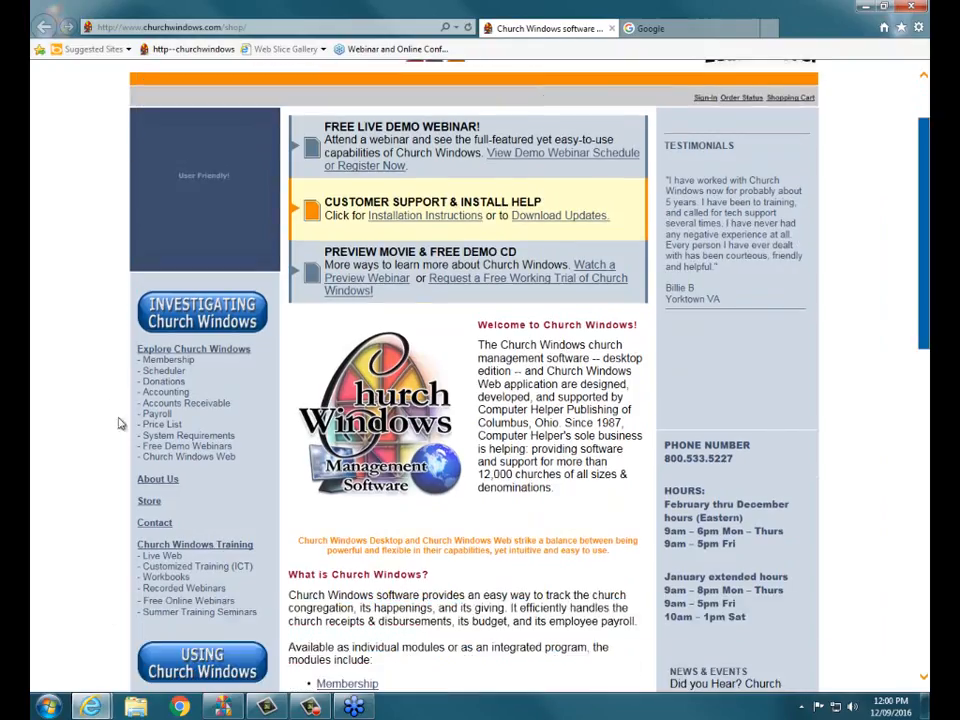
click(156, 579)
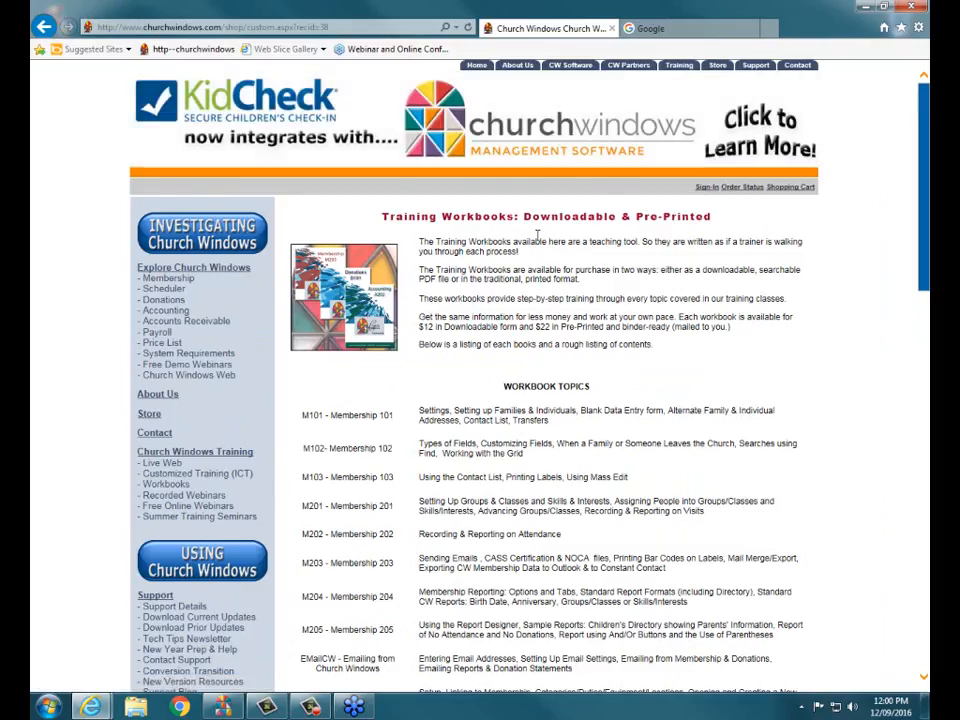
scroll(537, 236, down, 6)
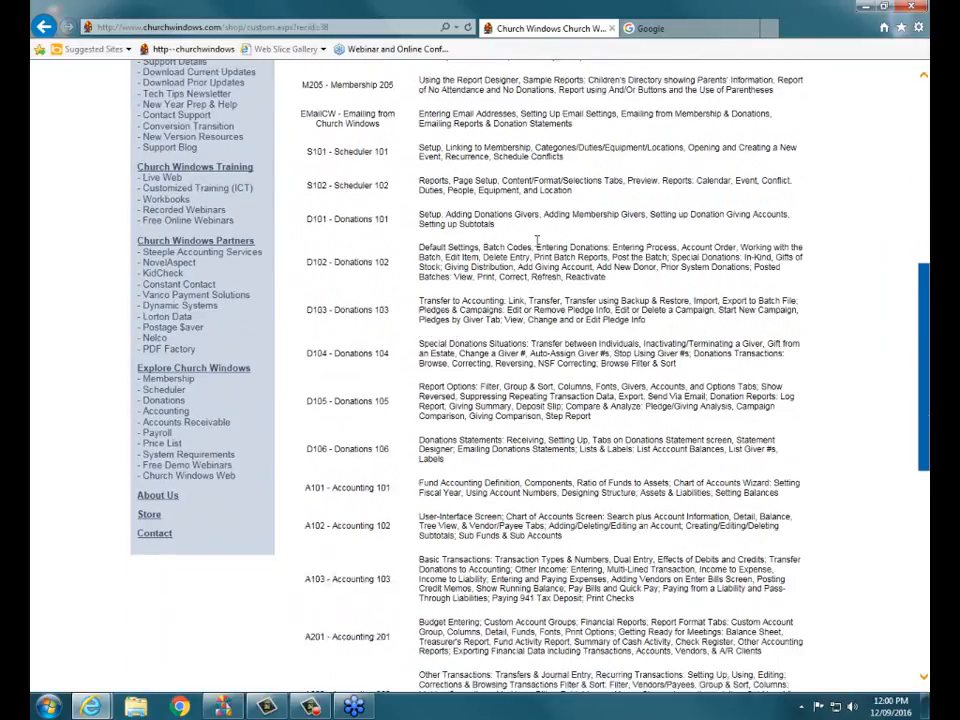
scroll(537, 240, down, 4)
scroll(537, 242, up, 3)
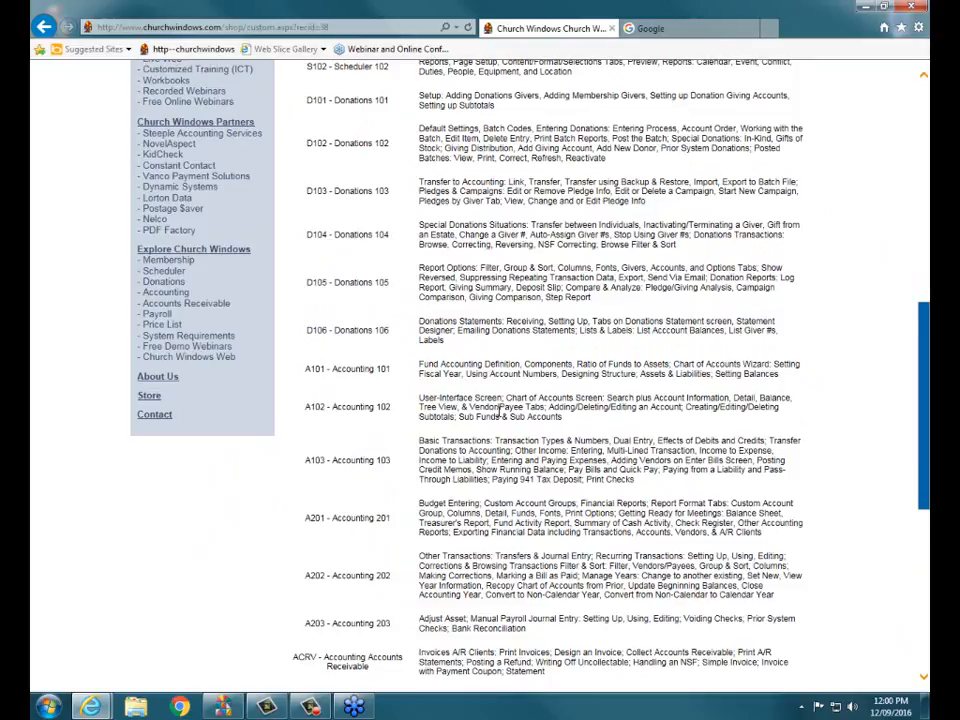
scroll(500, 410, down, 3)
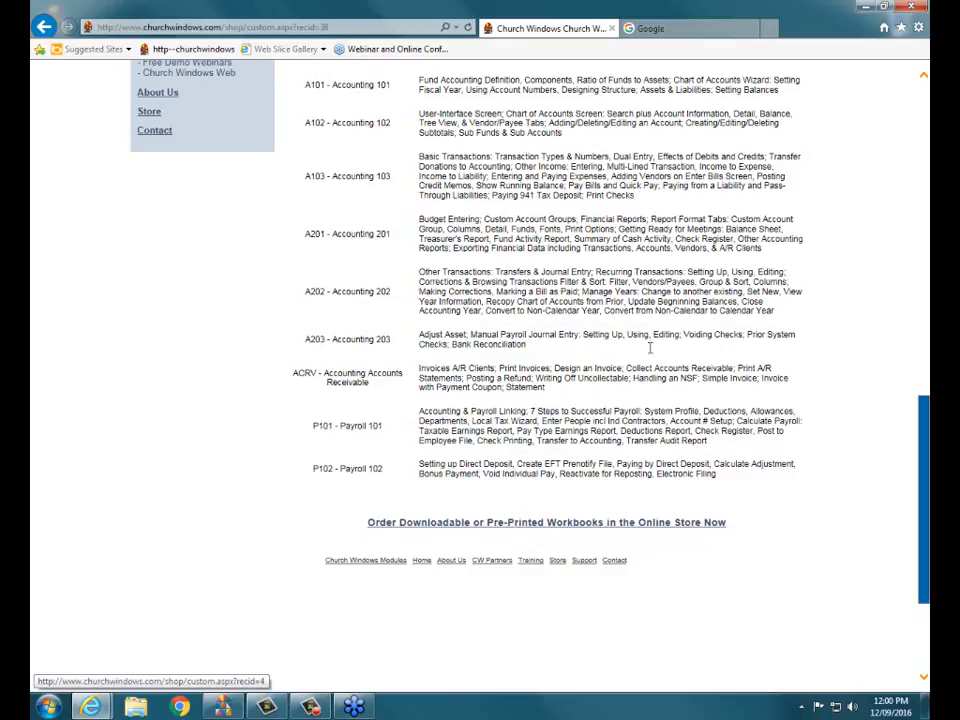
click(753, 29)
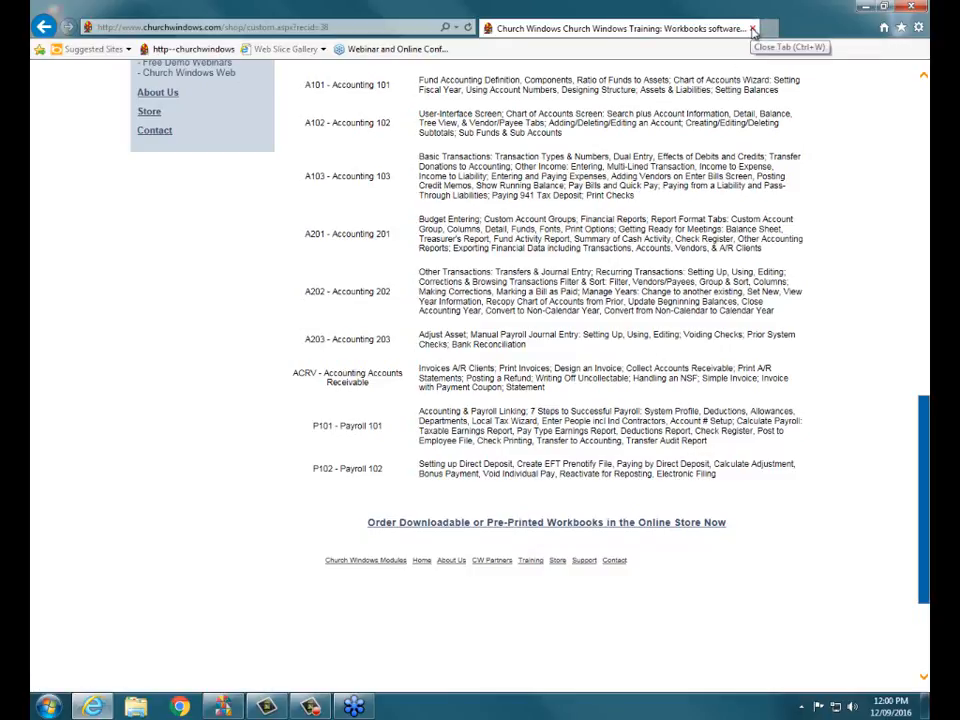
click(753, 29)
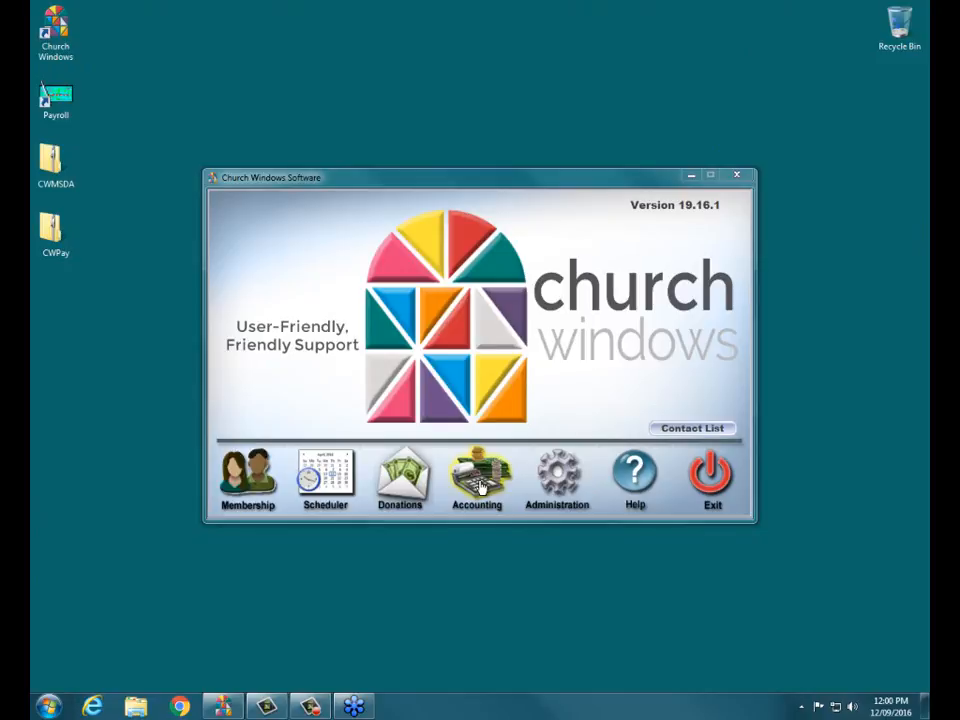
Open the Chart of Accounts in the Church Windows Accounting module and enlarge its window vertically.
click(481, 487)
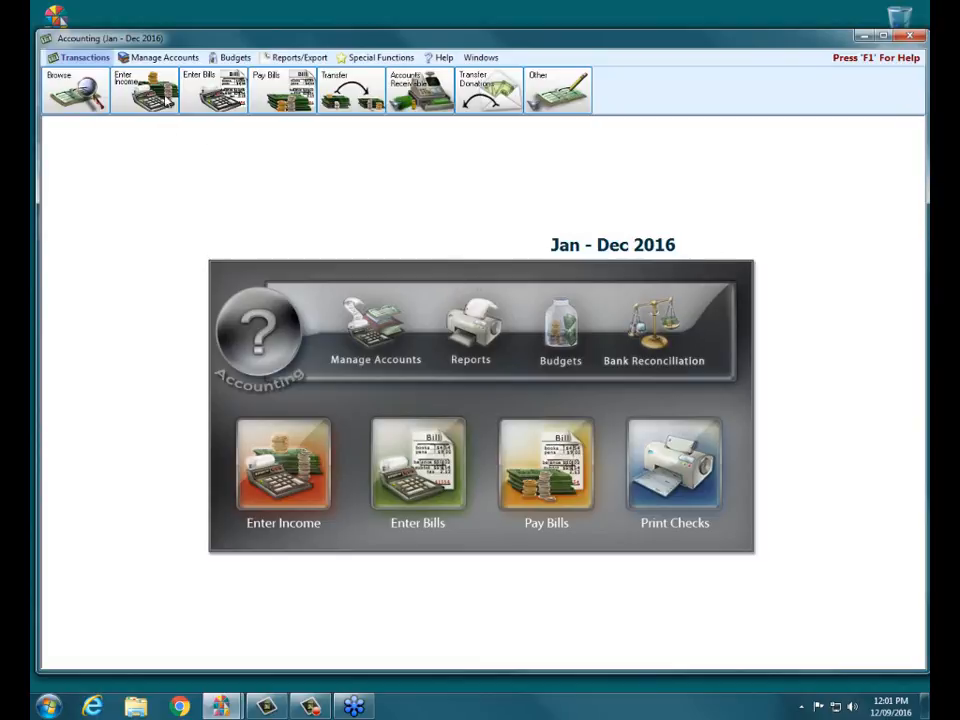
click(125, 57)
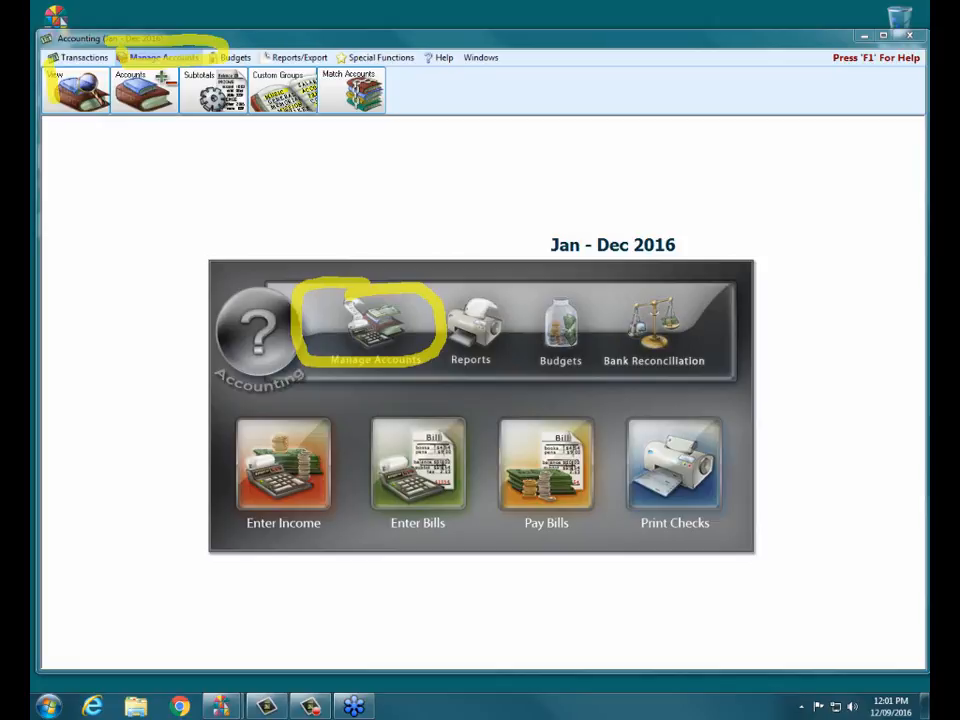
click(352, 325)
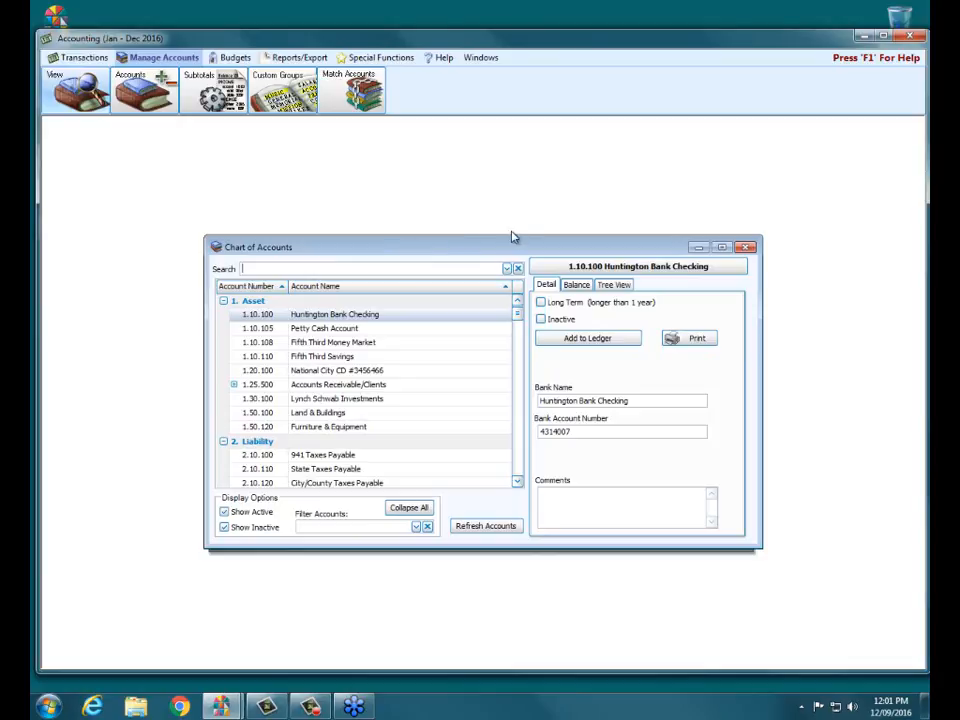
drag(515, 235, 514, 174)
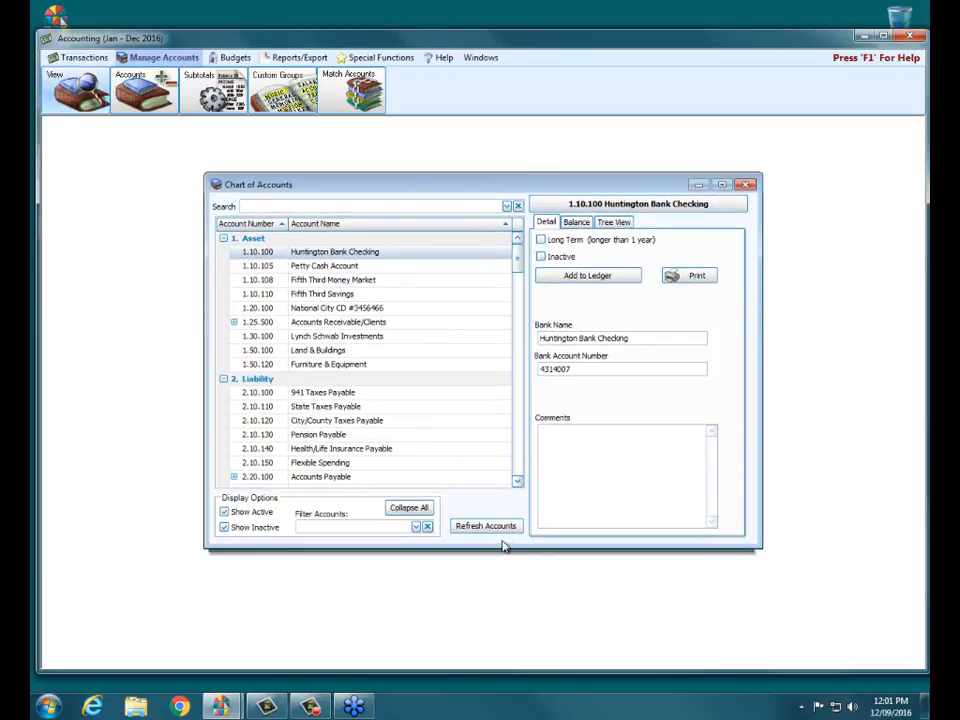
drag(502, 546, 503, 617)
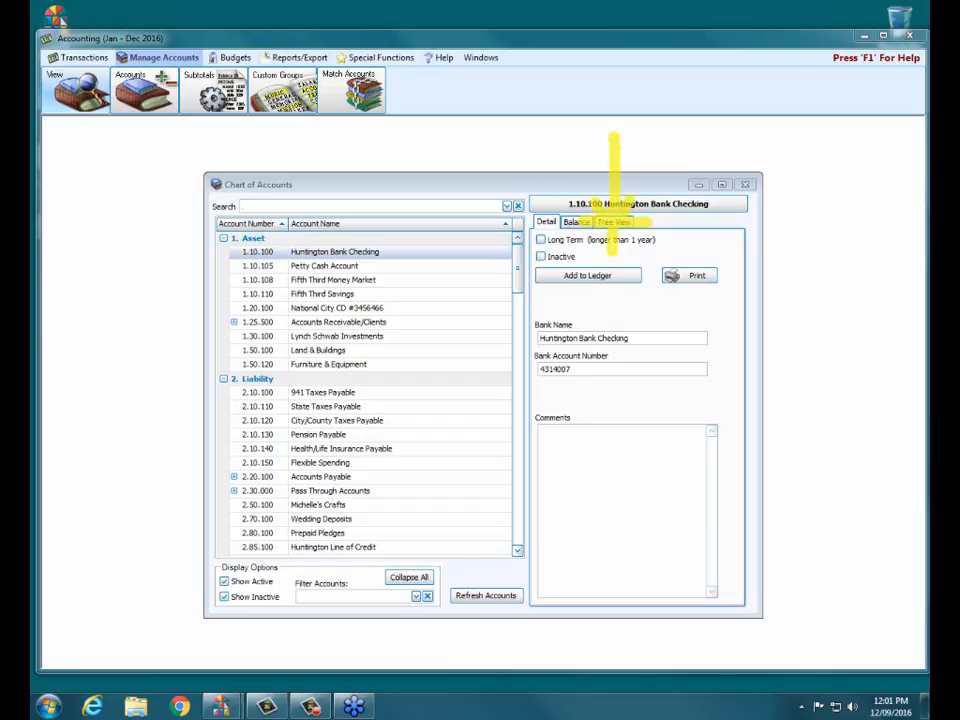
Display the chart of accounts as a tree and collapse its Assets group.
click(614, 222)
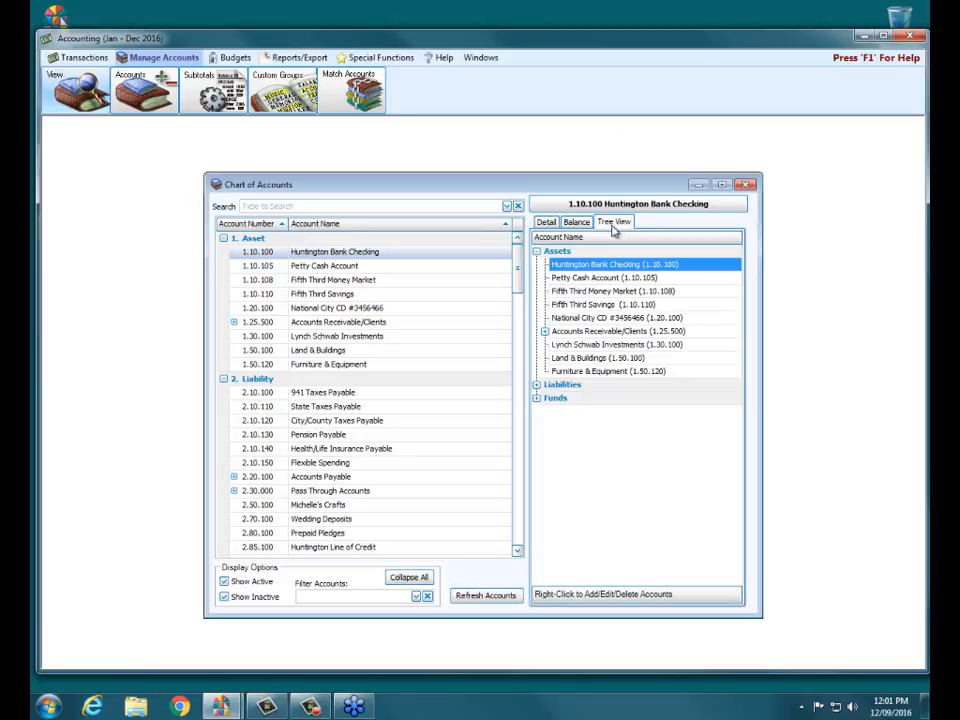
click(536, 251)
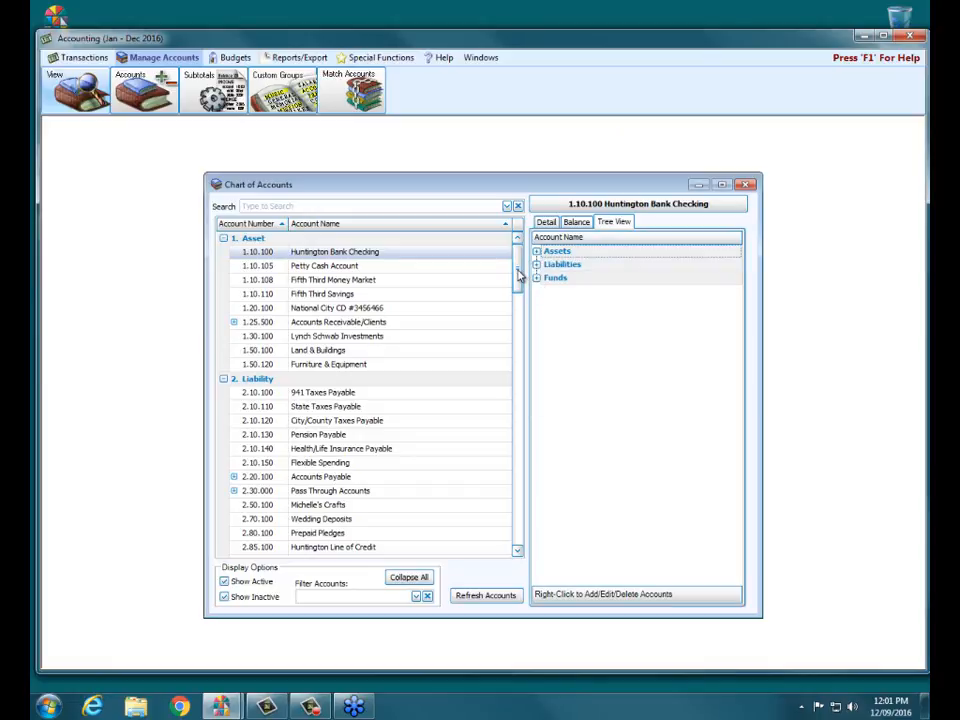
mouse_move(516, 253)
mouse_down()
mouse_move(530, 437)
mouse_move(523, 252)
mouse_up()
Examine the income and expense accounts under the Building Fund in the account tree, and collapse the Funds group.
click(536, 278)
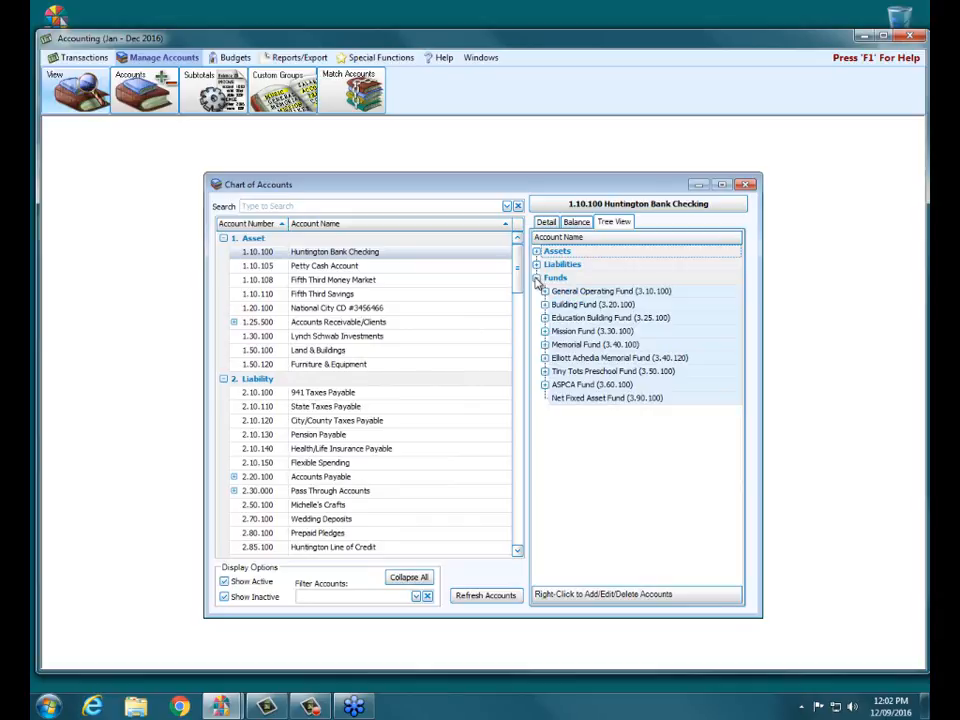
click(544, 291)
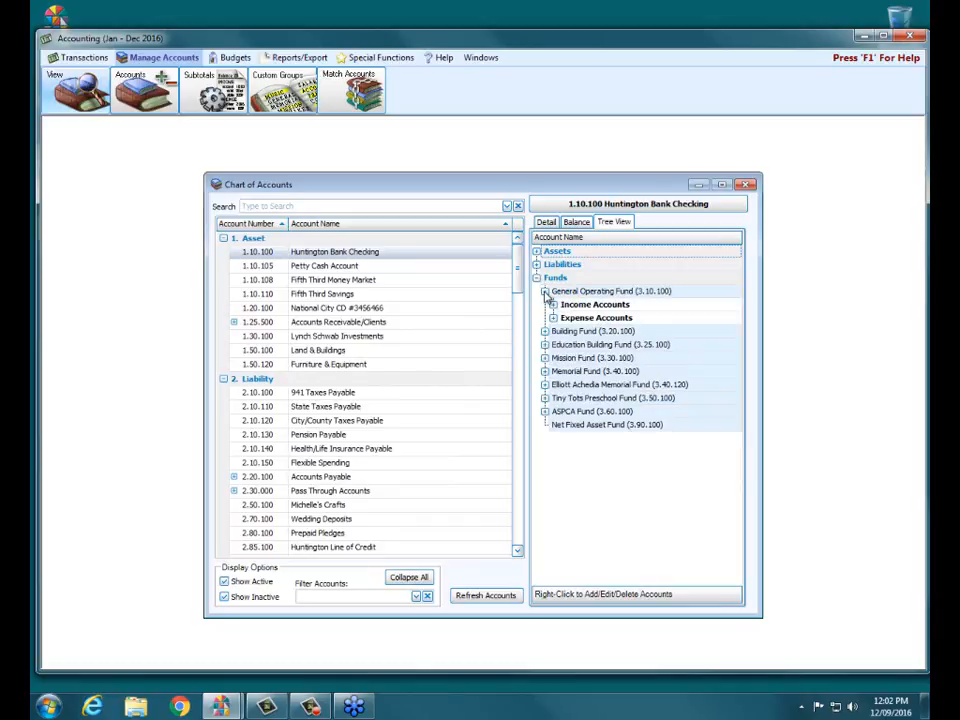
click(544, 331)
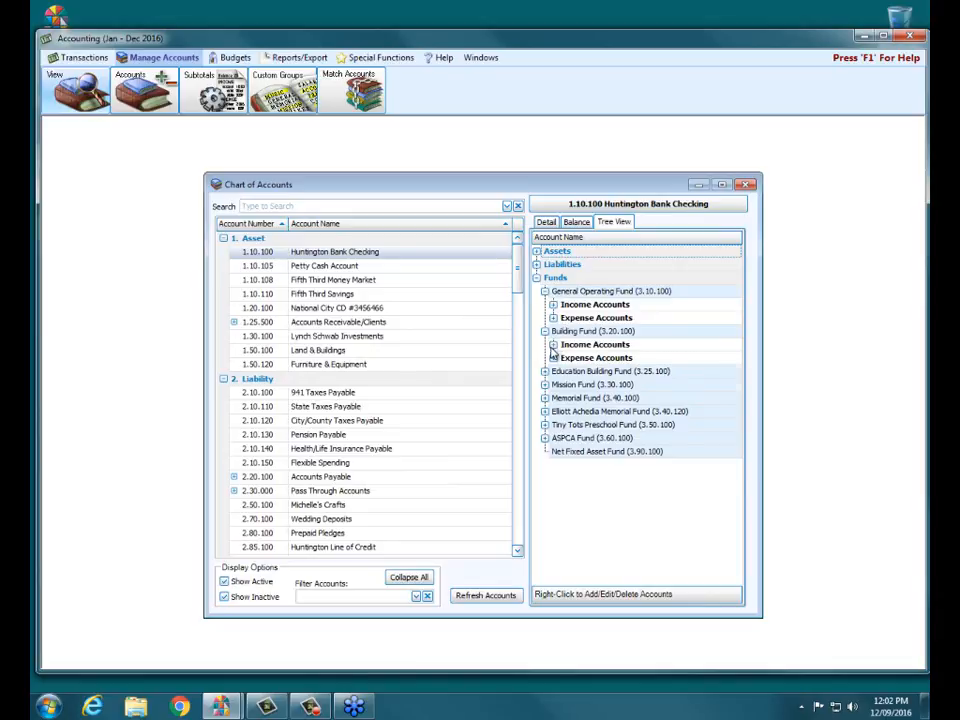
click(553, 344)
click(553, 384)
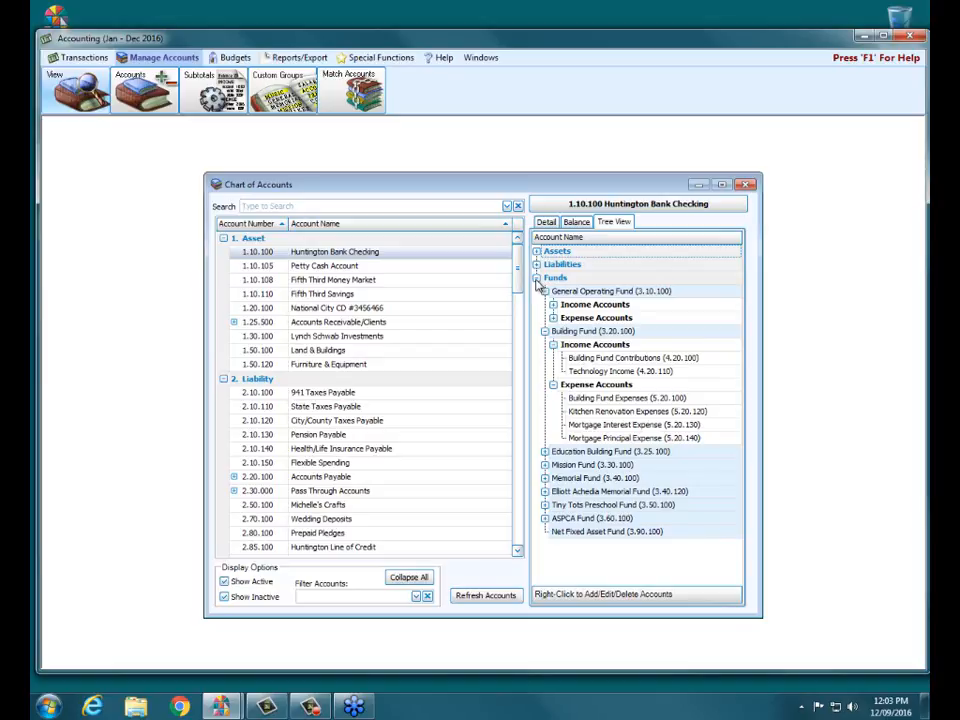
click(536, 278)
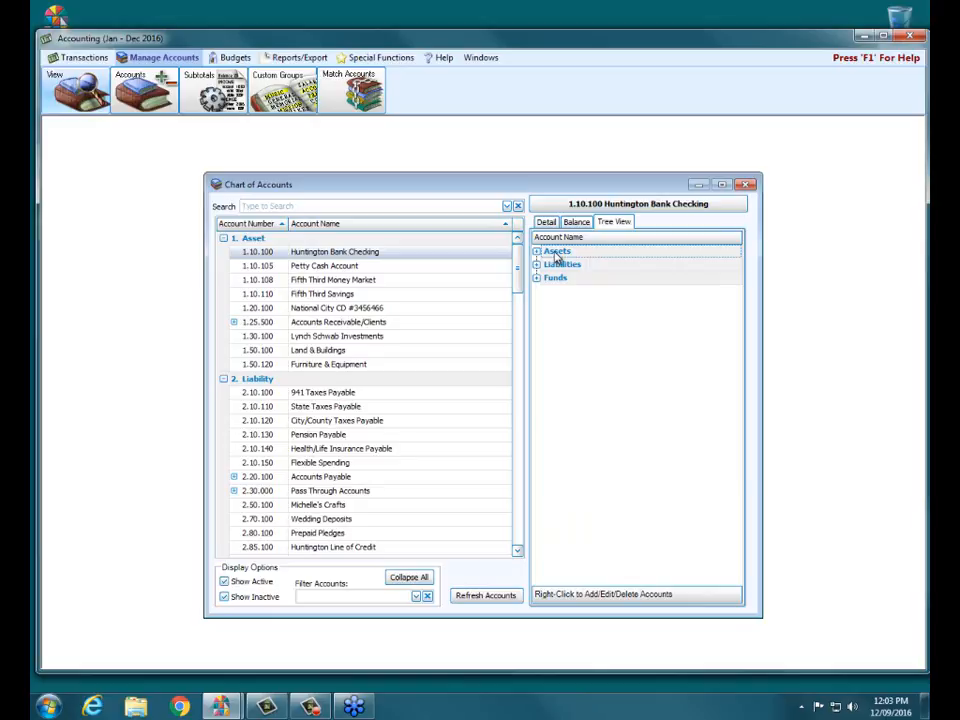
Start a new asset account and name it Huntington Bank CD.
right_click(557, 258)
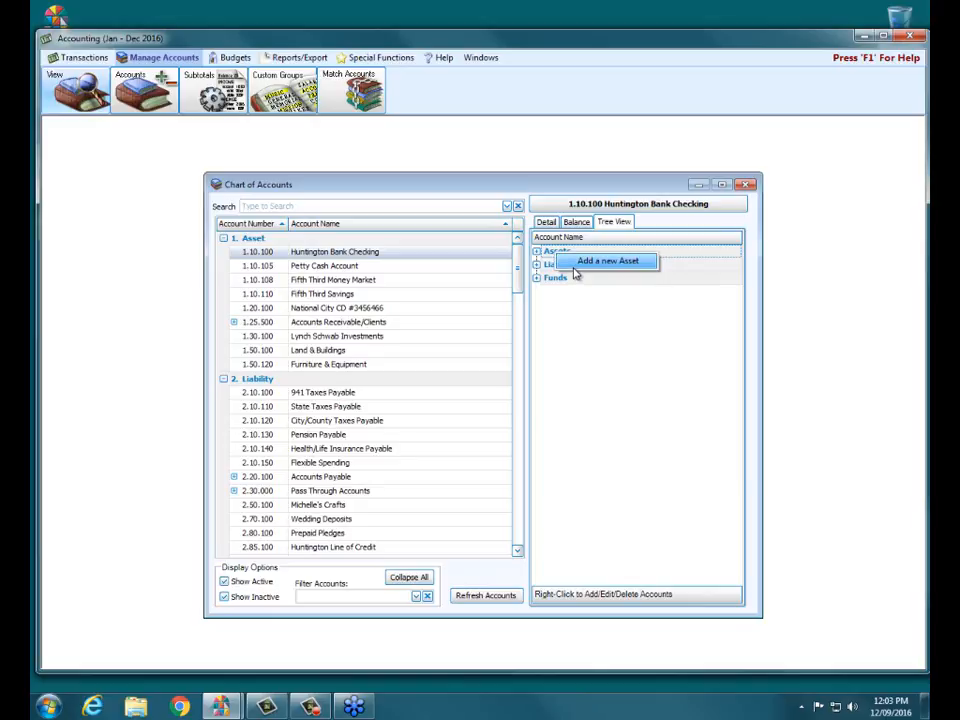
click(575, 265)
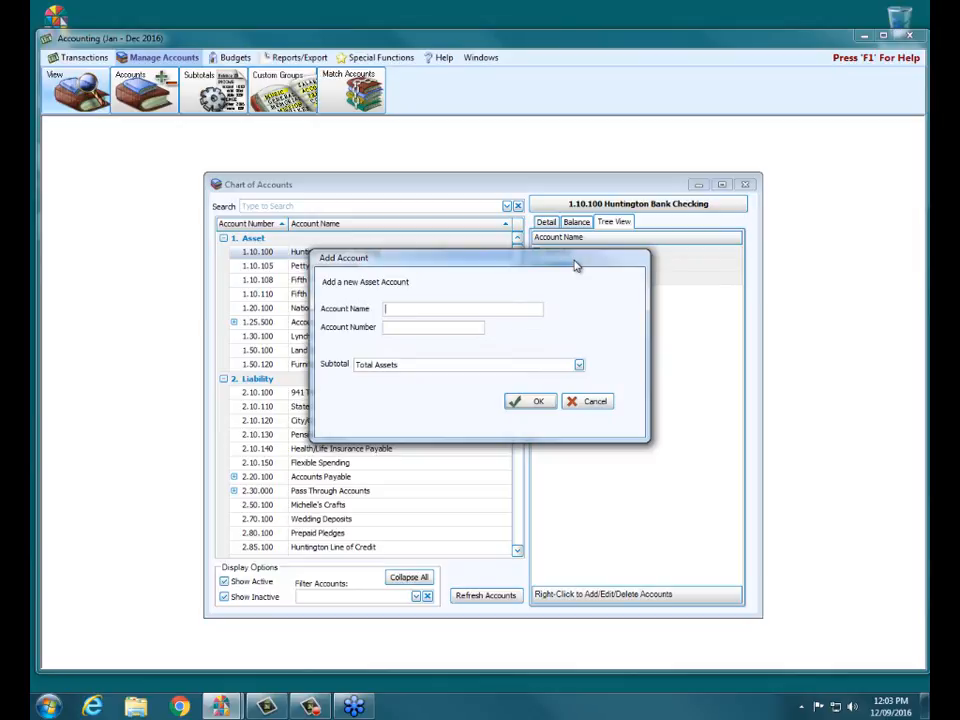
text(Huntington Bank CD)
key(Tab)
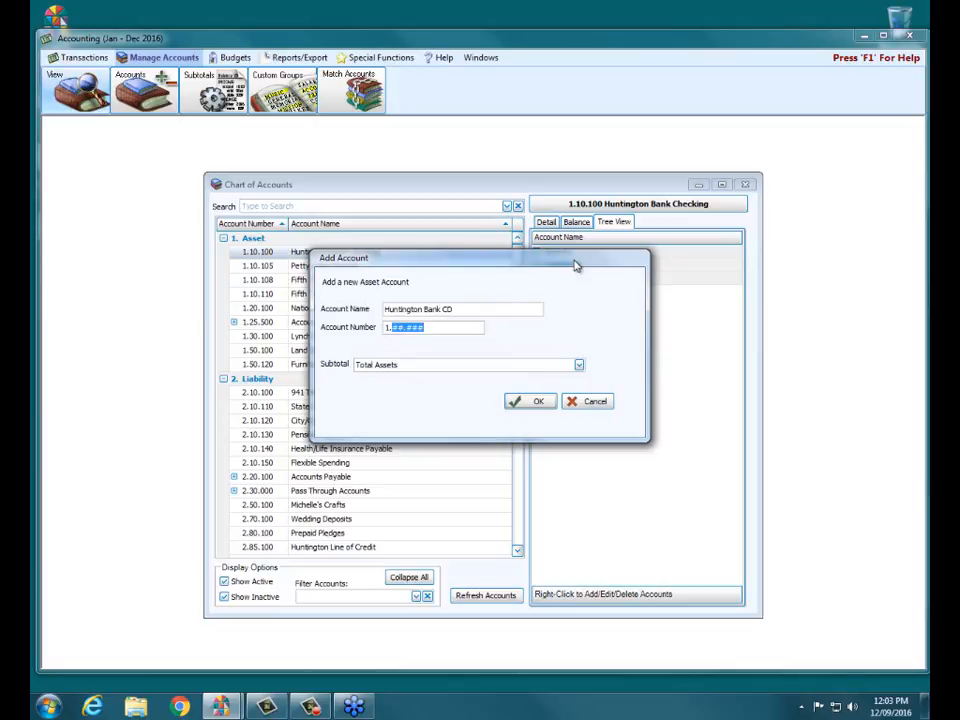
Set the new asset account's number to 1.25.100, clearing any mistyped digits.
text(12530)
key(BackSpace)
key(BackSpace)
key(BackSpace)
key(BackSpace)
key(BackSpace)
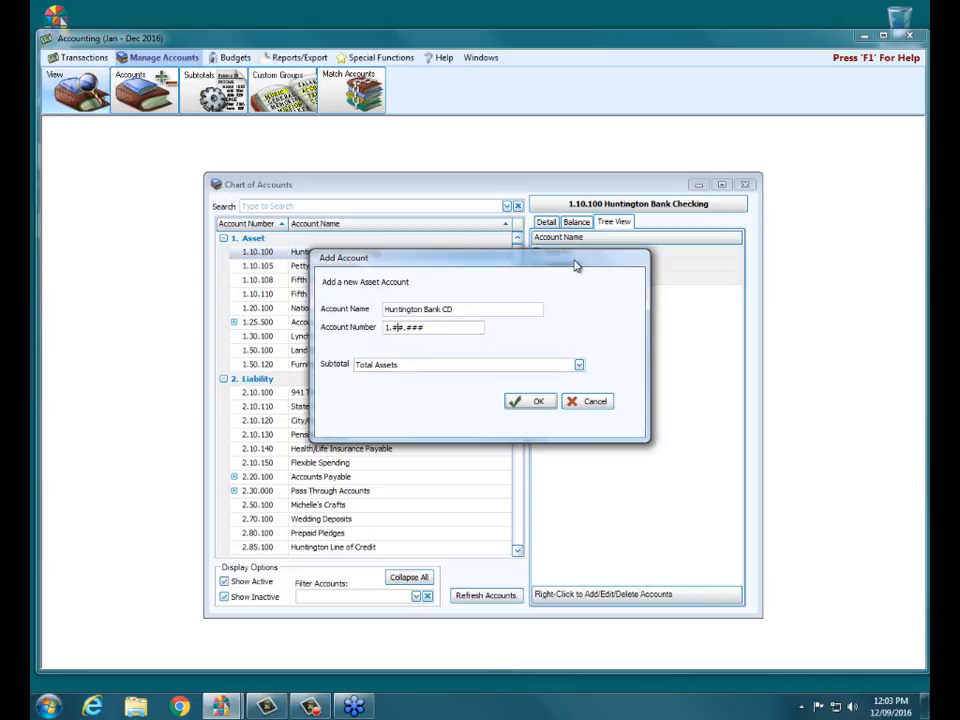
text(25100)
Assign the new account to the Total Current Assets & Investments subtotal, save it, and collapse the Assets group.
click(580, 368)
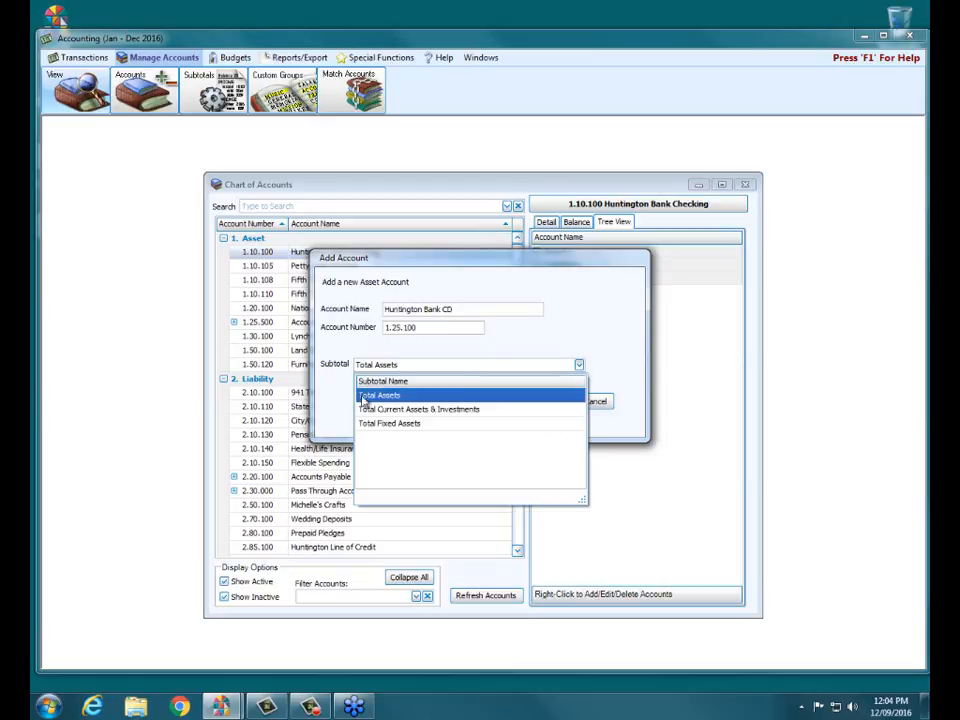
click(391, 412)
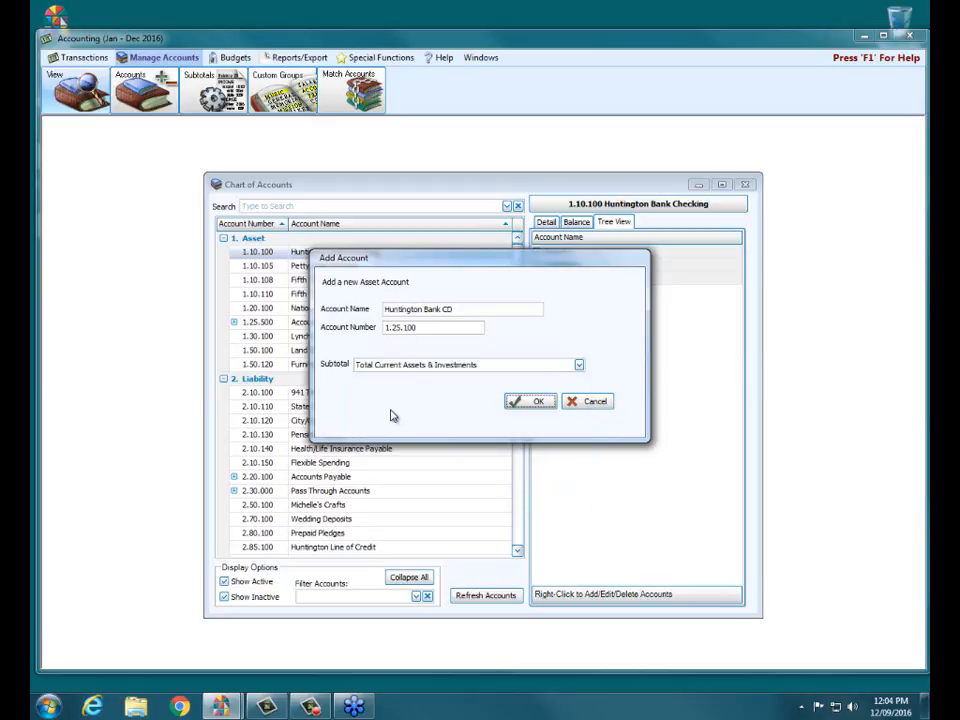
click(512, 401)
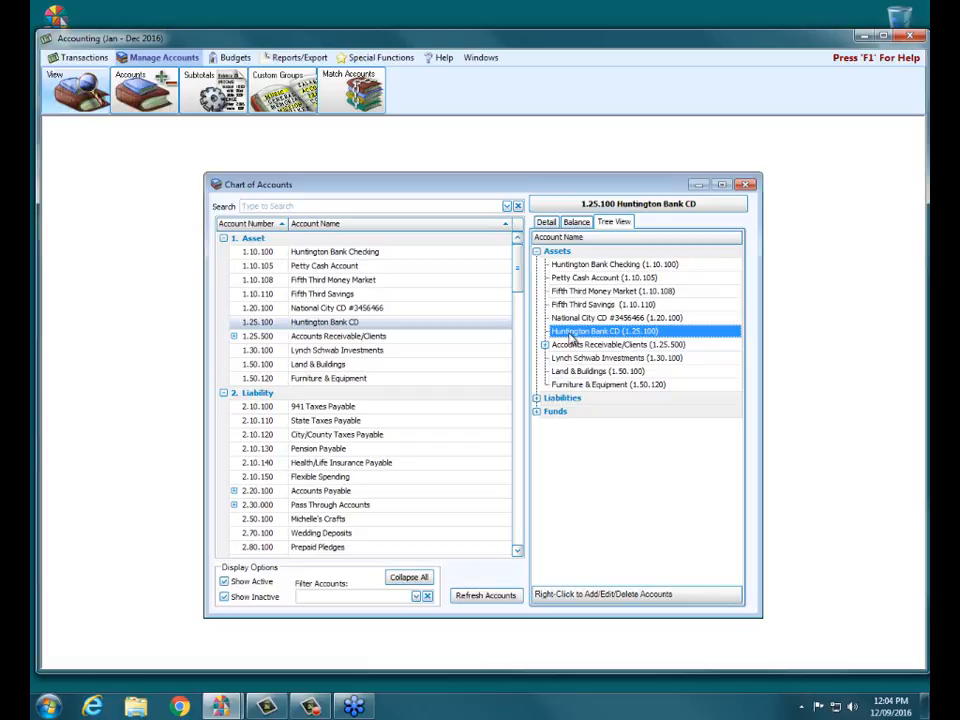
click(536, 252)
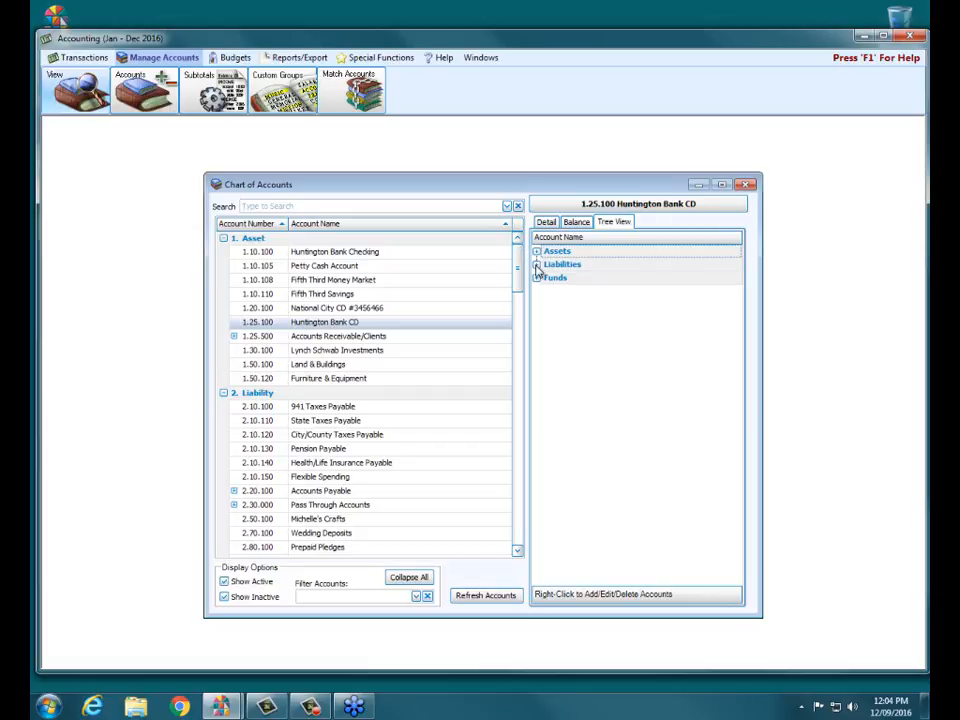
click(537, 278)
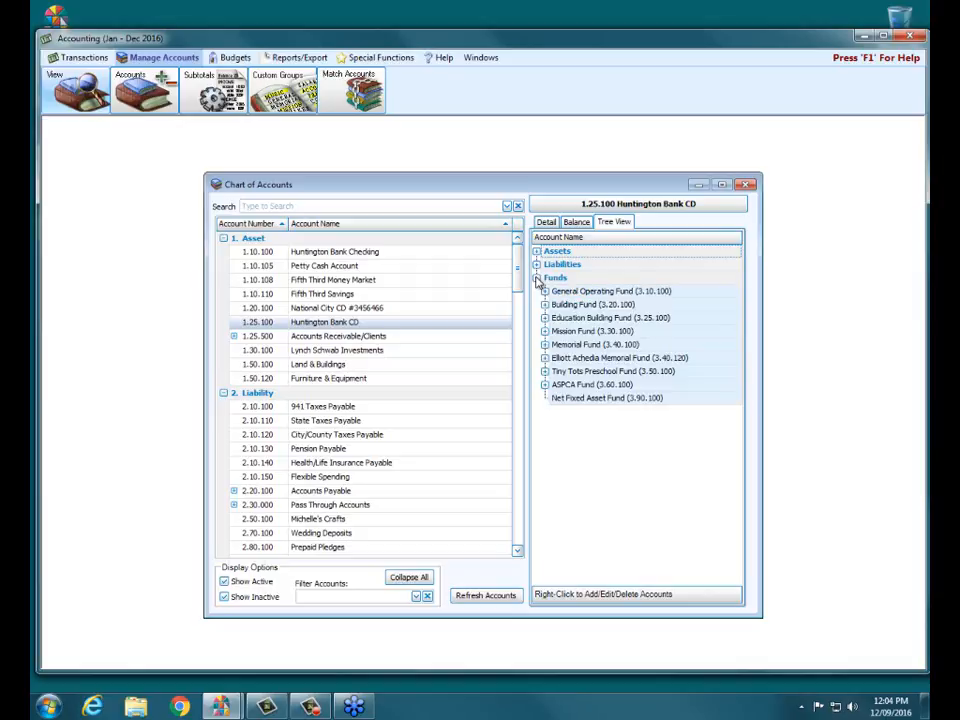
right_click(583, 336)
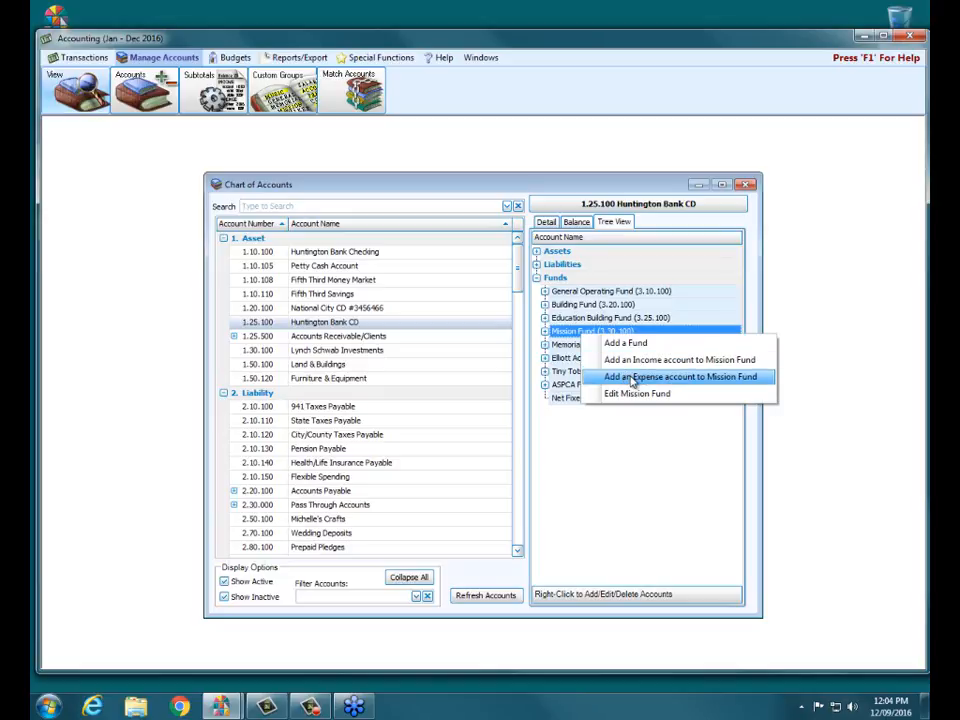
click(634, 360)
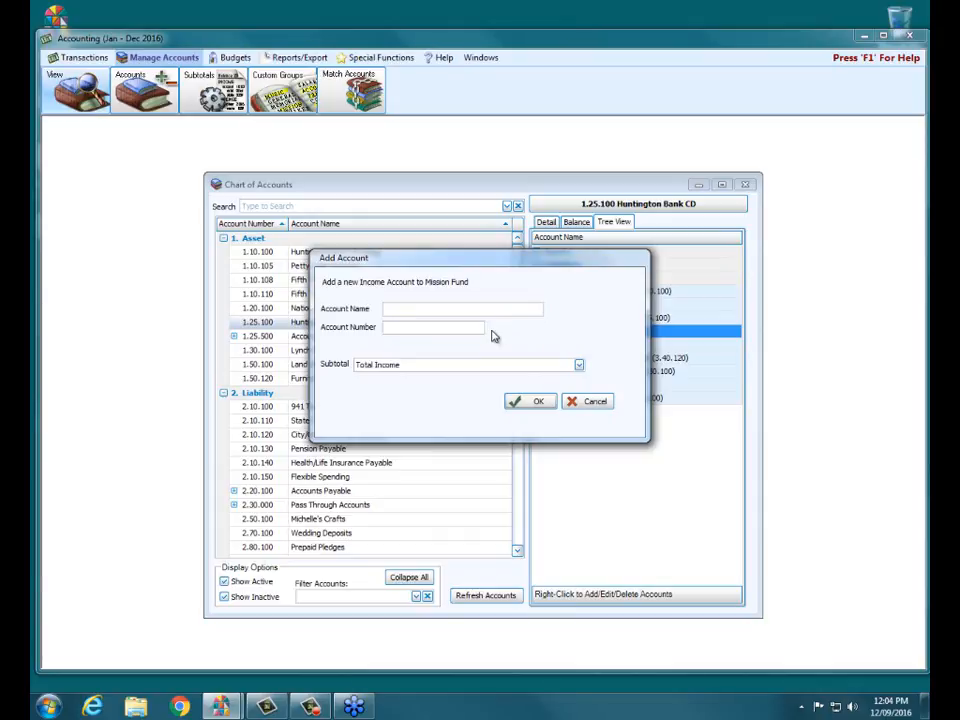
click(588, 400)
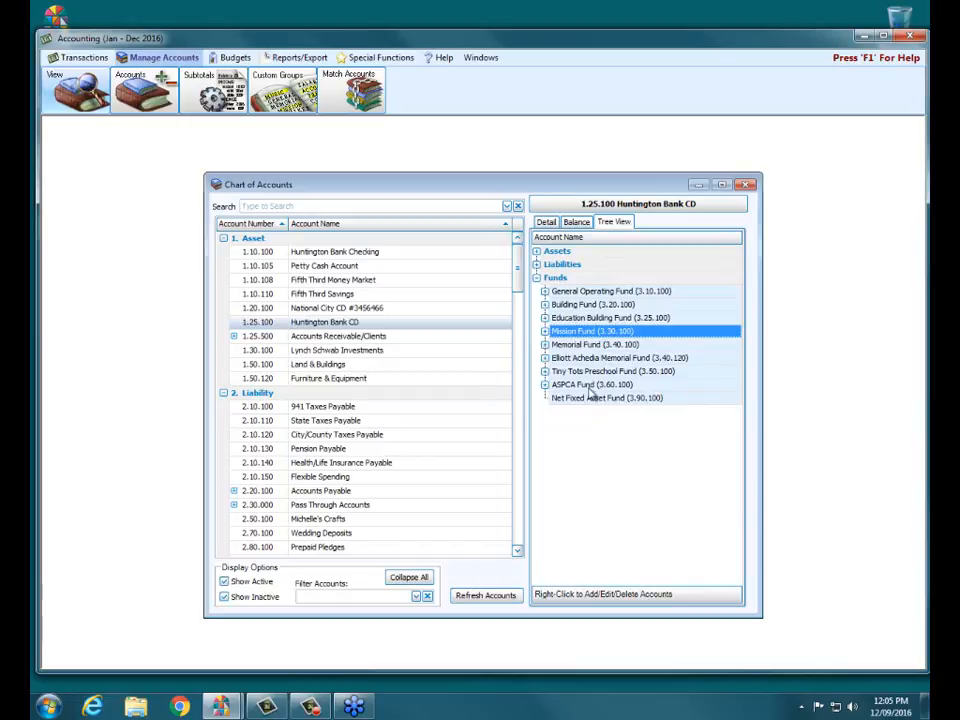
right_click(587, 336)
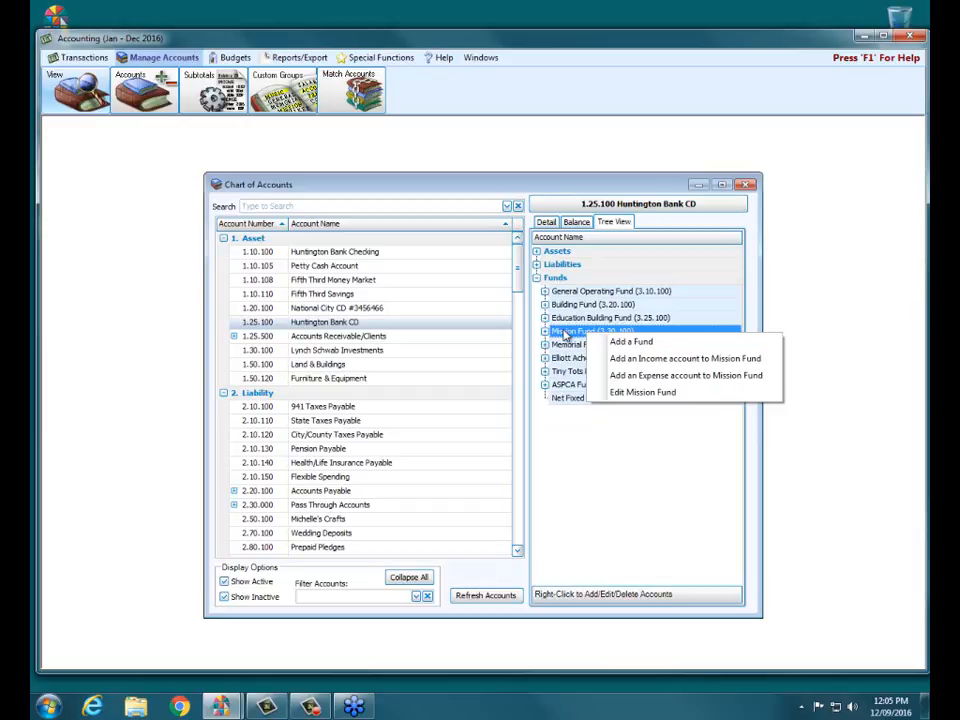
click(565, 196)
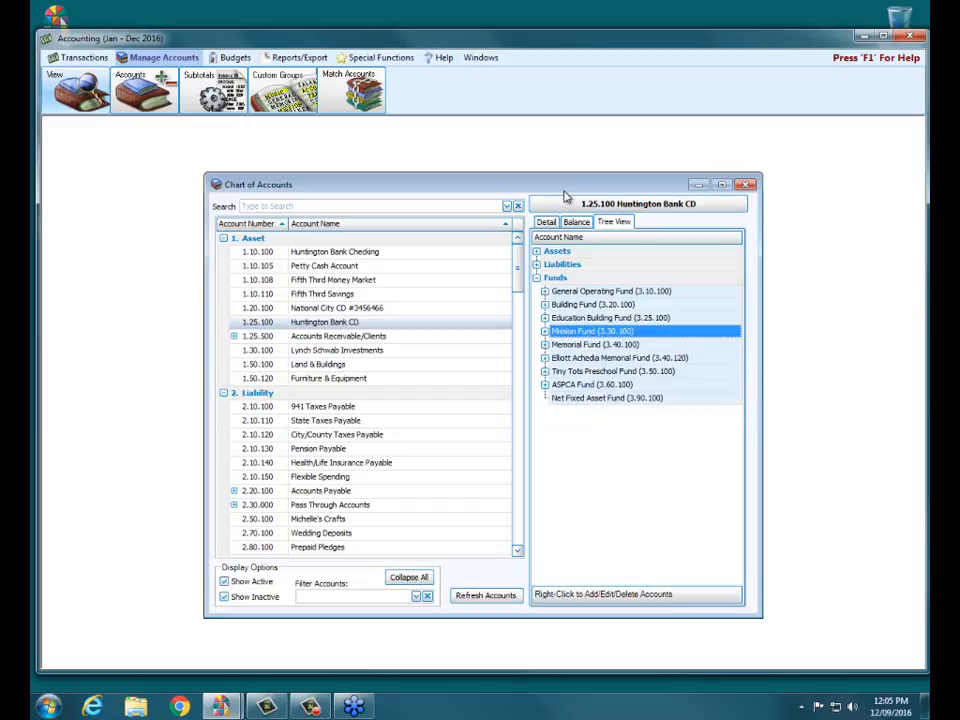
click(538, 277)
Start a new fund account in the Funds group and name it Fall Festival Fund.
right_click(560, 277)
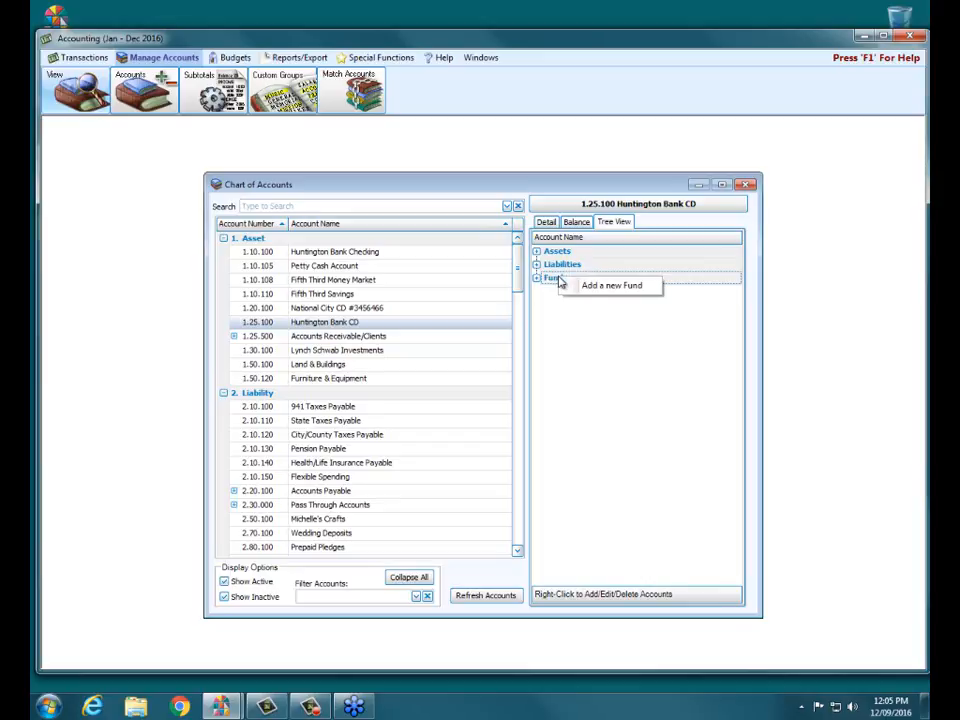
click(613, 286)
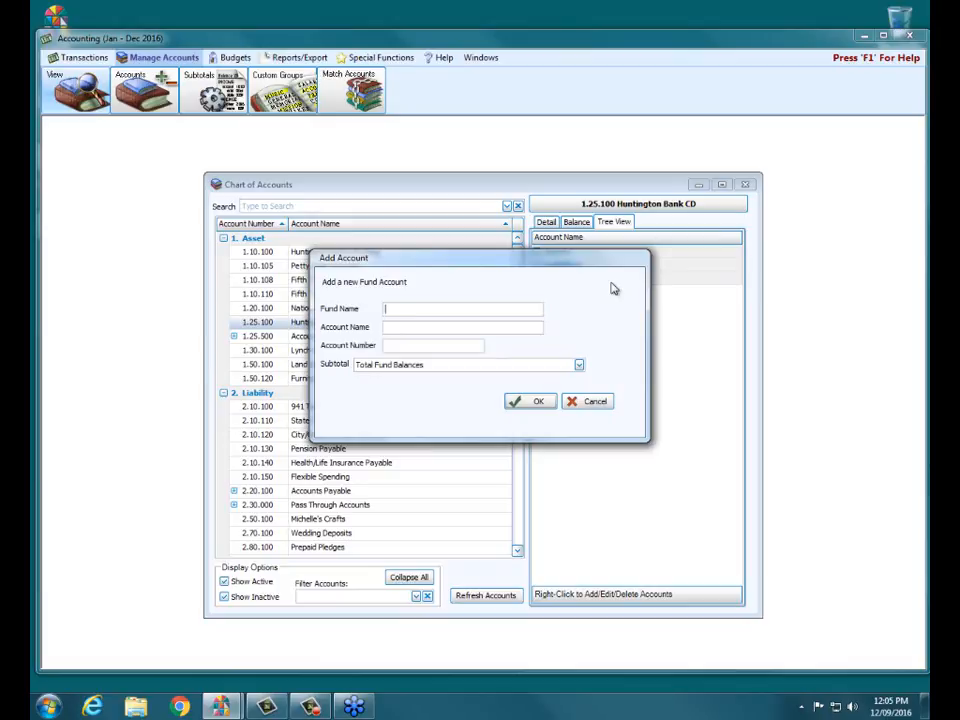
text(Fall Festival Fund)
key(Tab)
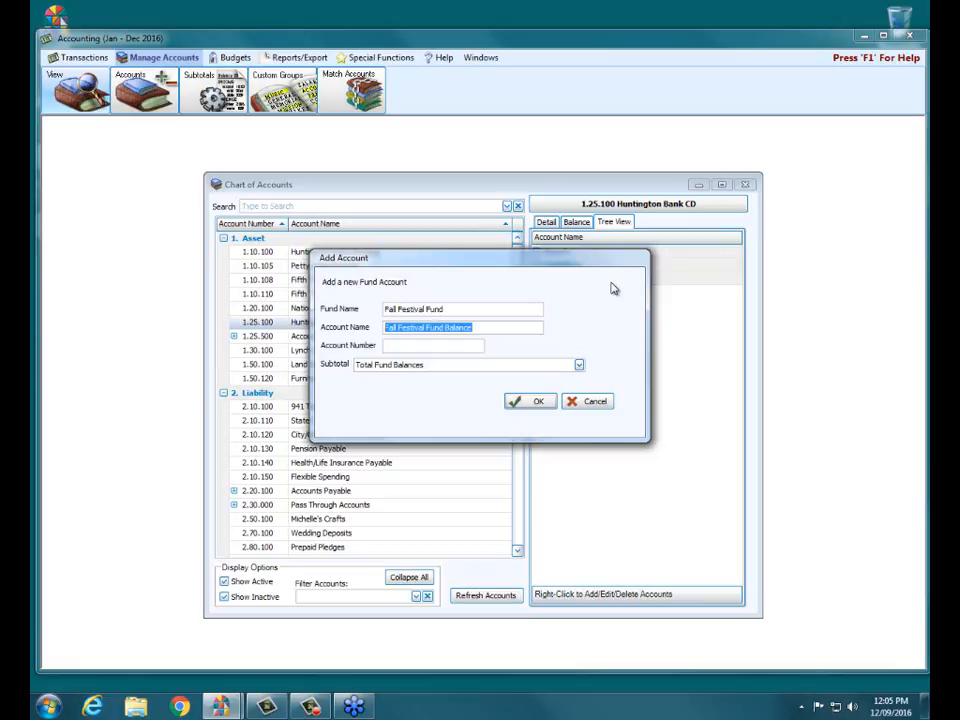
Set the new fund's number to 3.27.100, keep the Total Fund Balances subtotal, and save it.
key(Tab)
text(3.)
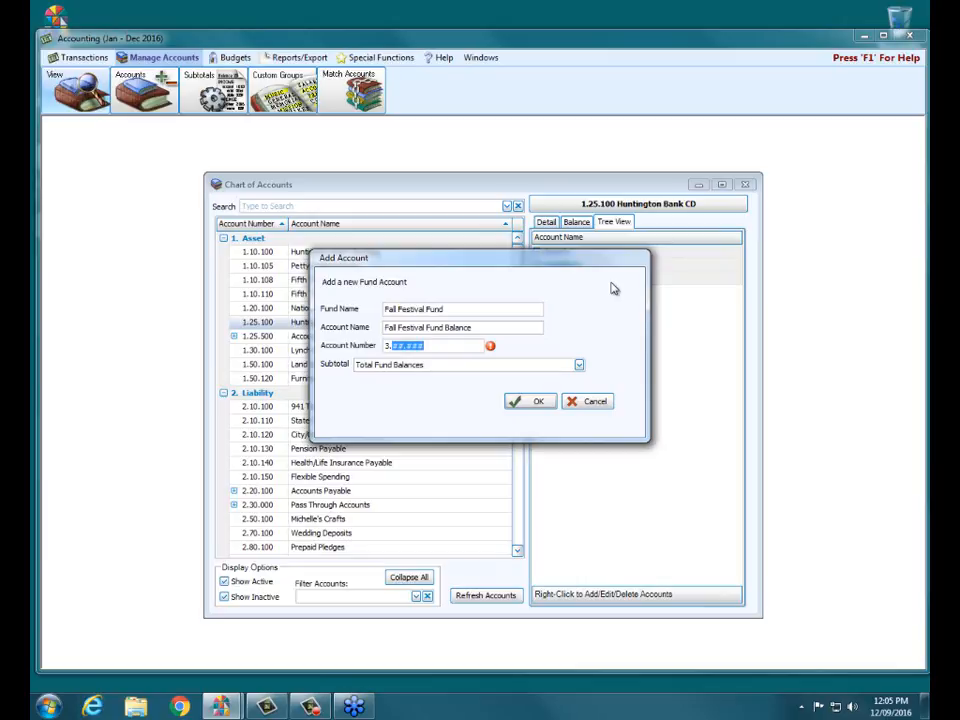
text(27.100)
click(579, 366)
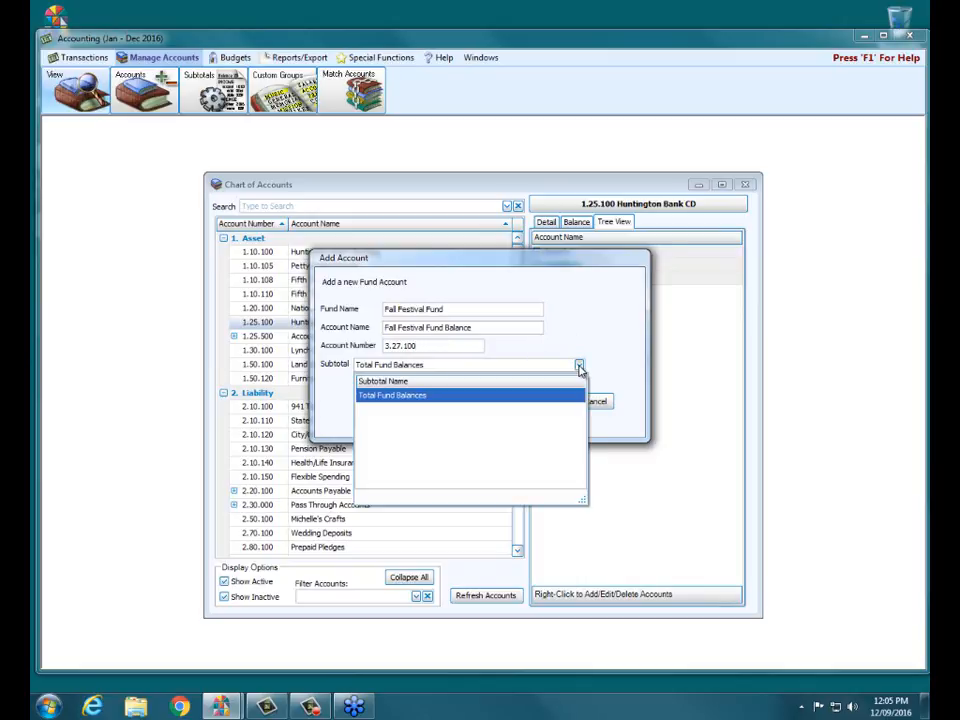
click(487, 258)
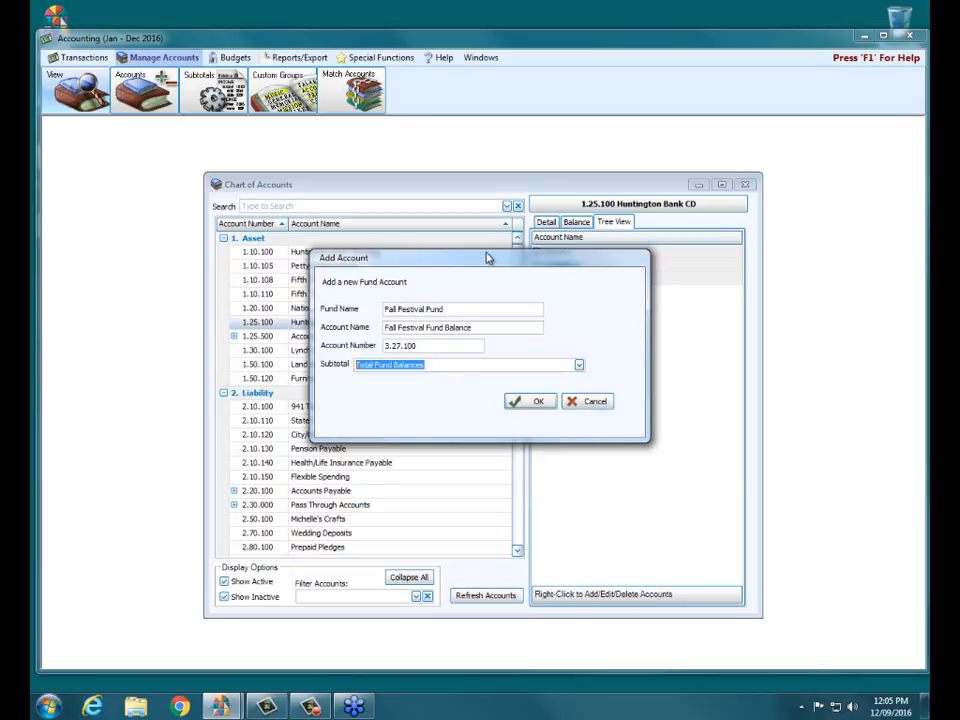
click(531, 402)
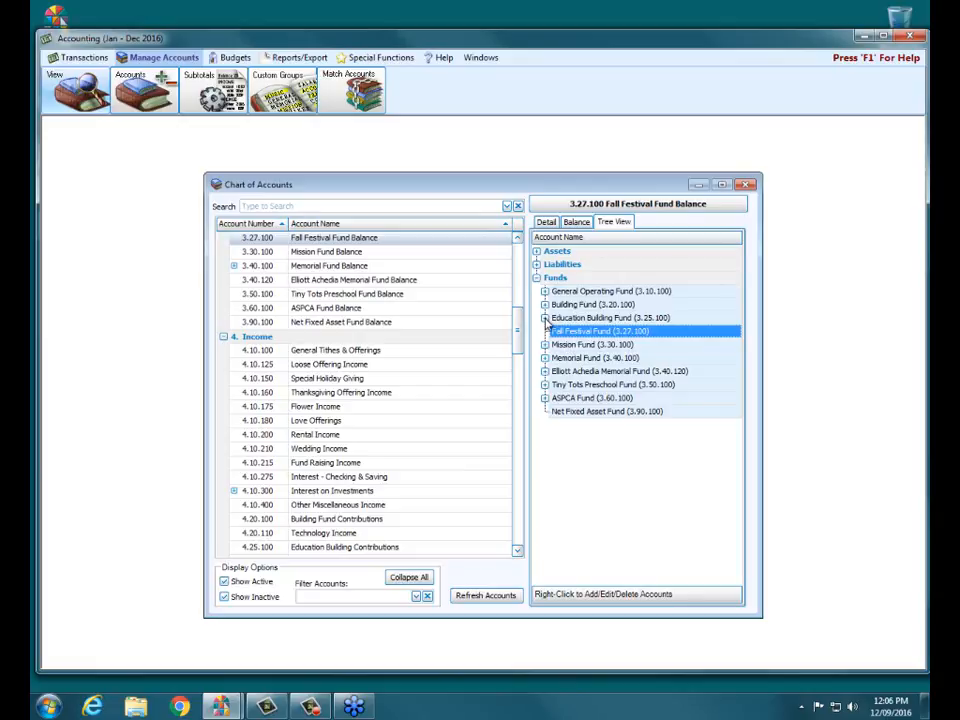
Start a new income account under the Fall Festival Fund and name it Fall Festival Income, correcting the misspelling.
click(545, 318)
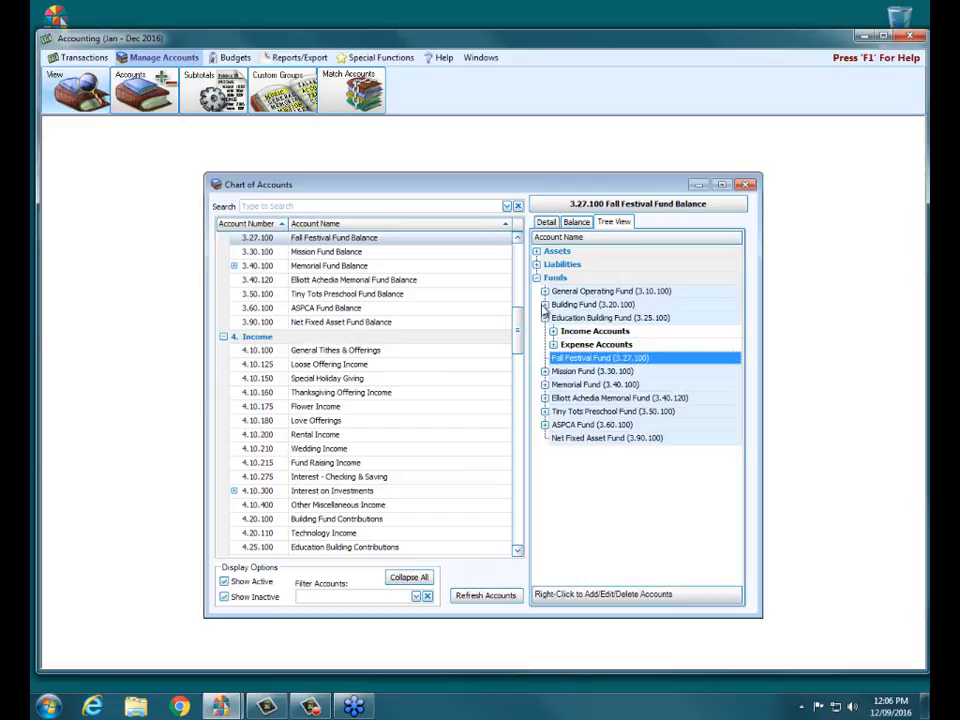
click(545, 318)
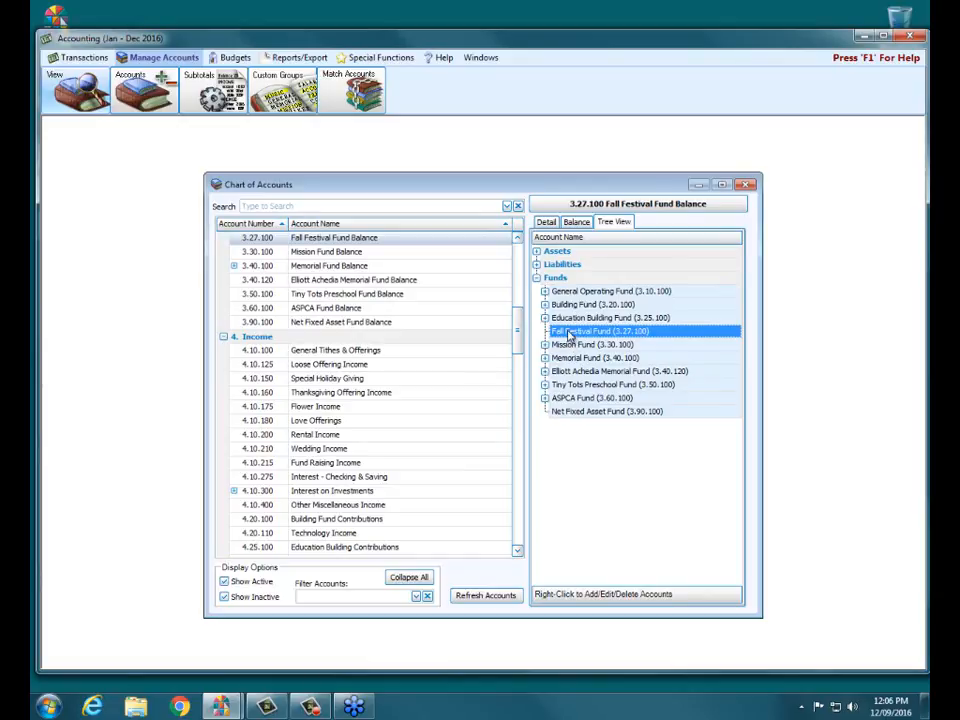
right_click(570, 336)
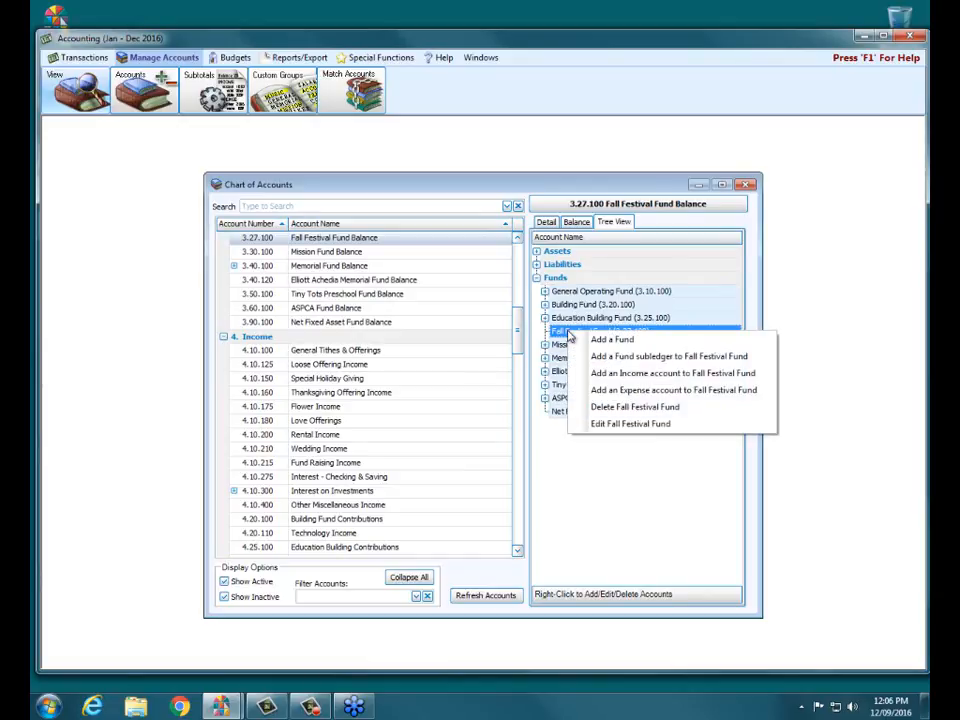
click(630, 376)
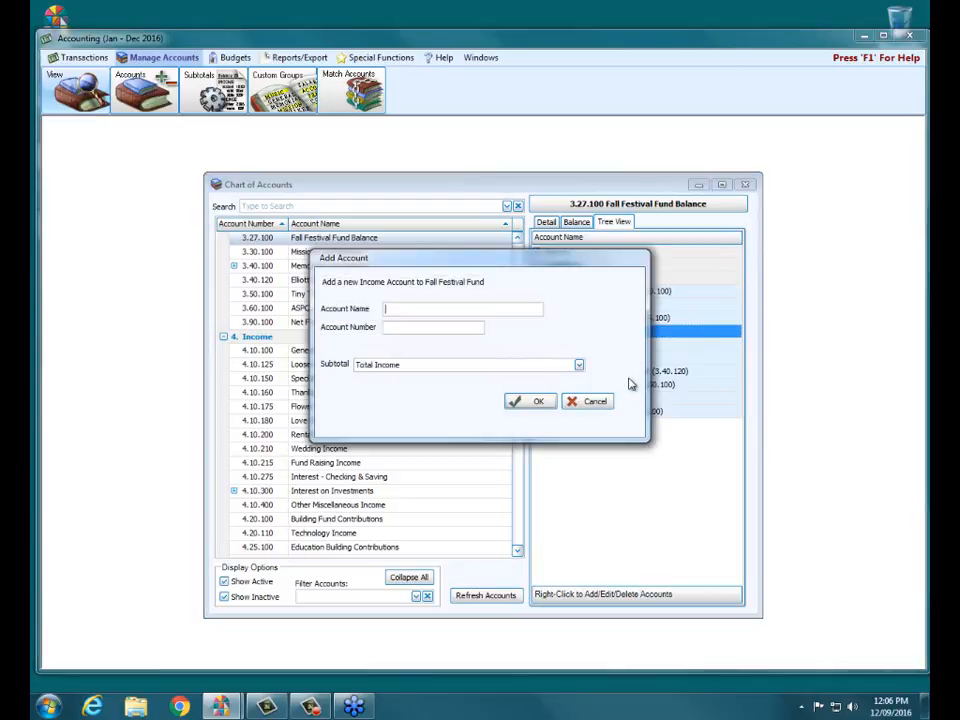
text(Fall Festival)
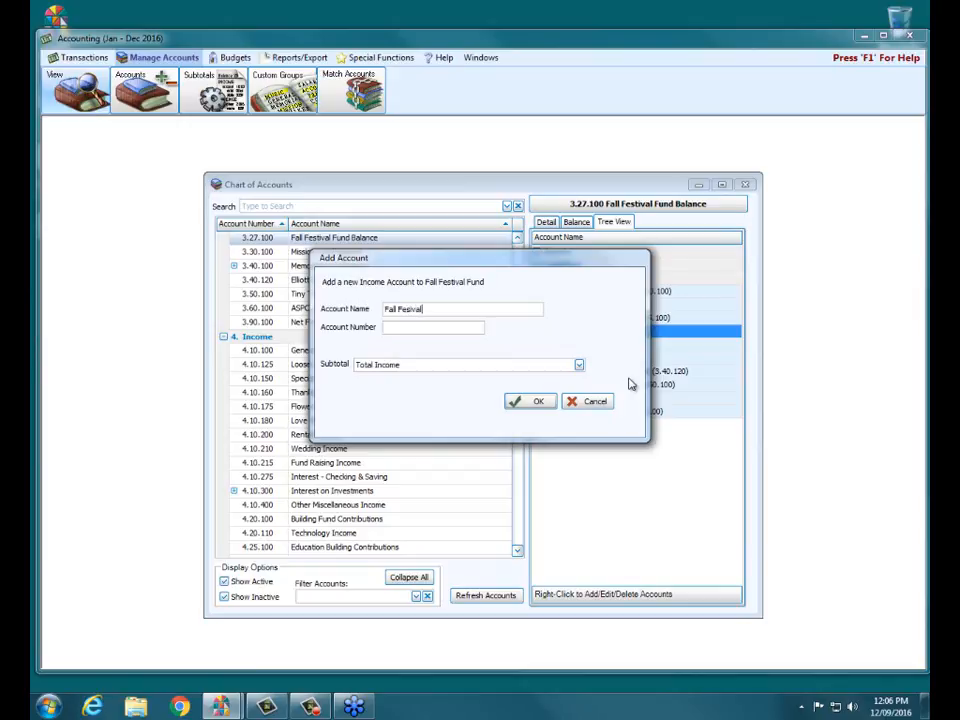
key(BackSpace)
key(BackSpace)
key(BackSpace)
key(BackSpace)
text(ic)
text(al )
text(Inc)
text(ome)
key(Tab)
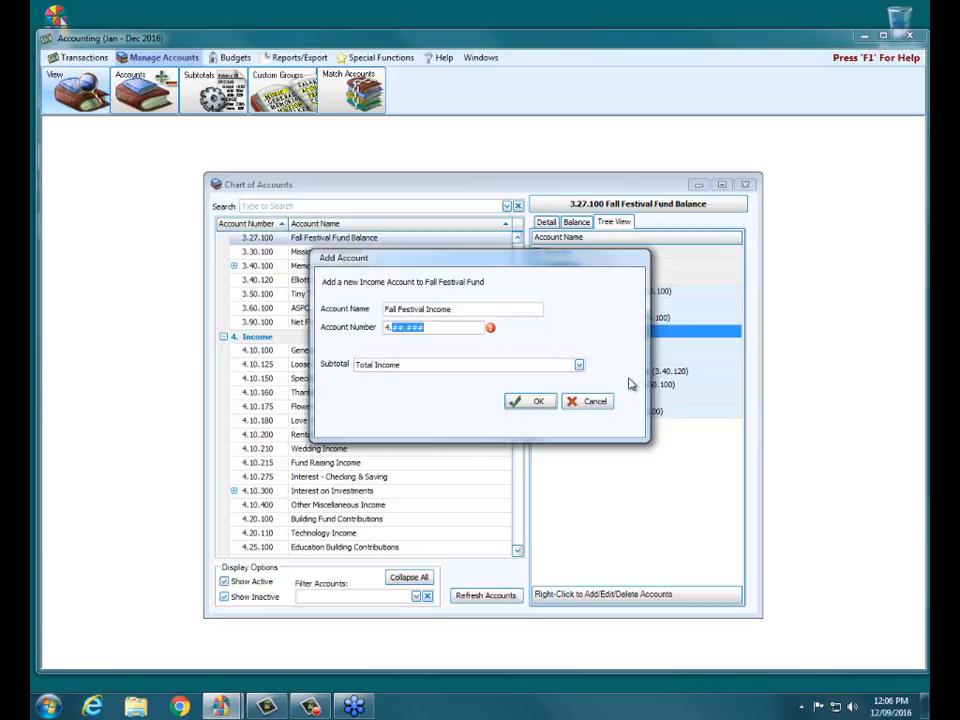
Number the income account 4.27.100, assign it to the Total Other Fund Income subtotal, and save it.
text(27.100)
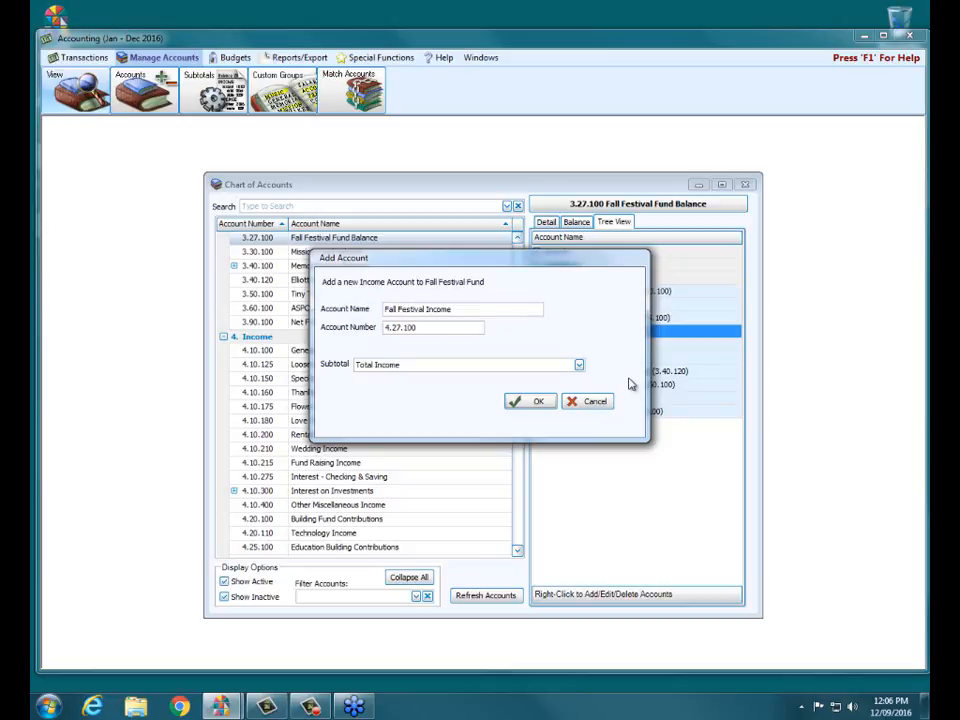
click(573, 365)
click(581, 367)
click(581, 366)
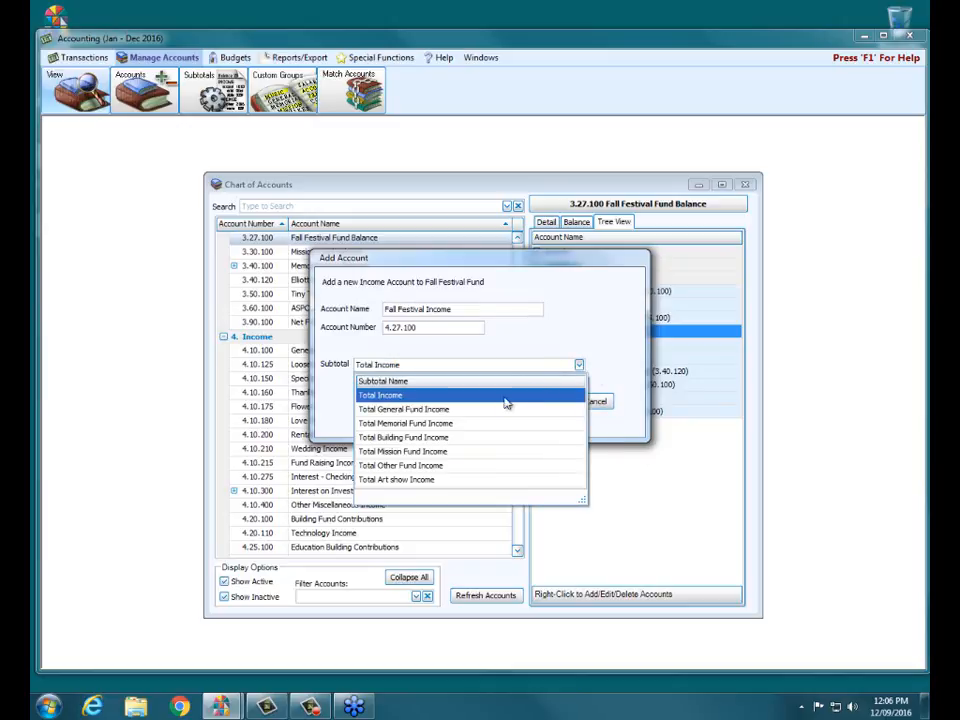
click(437, 467)
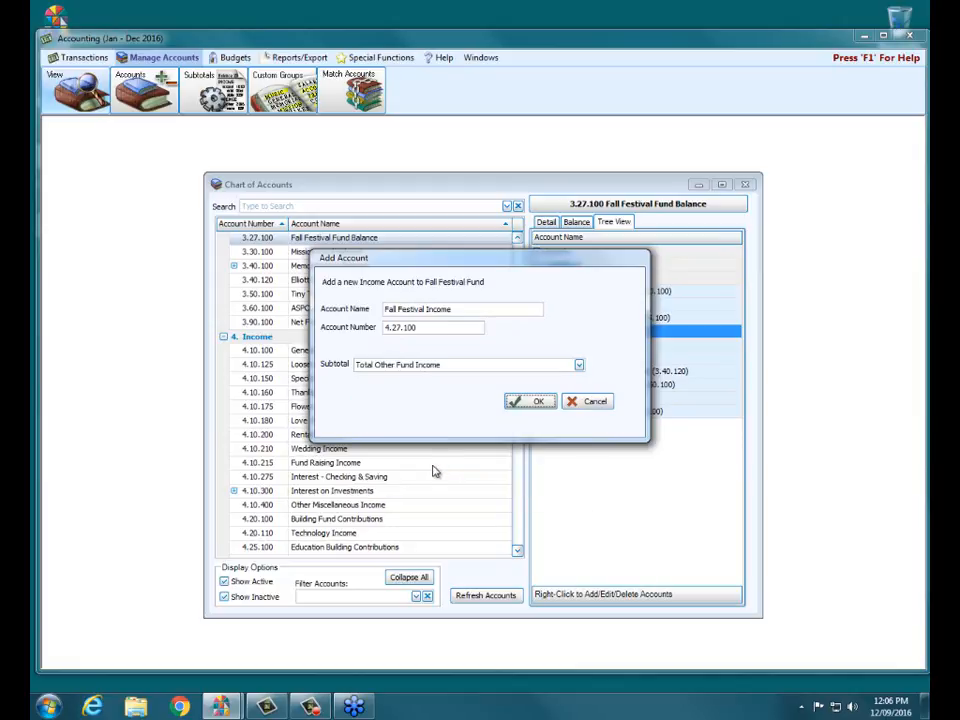
click(520, 401)
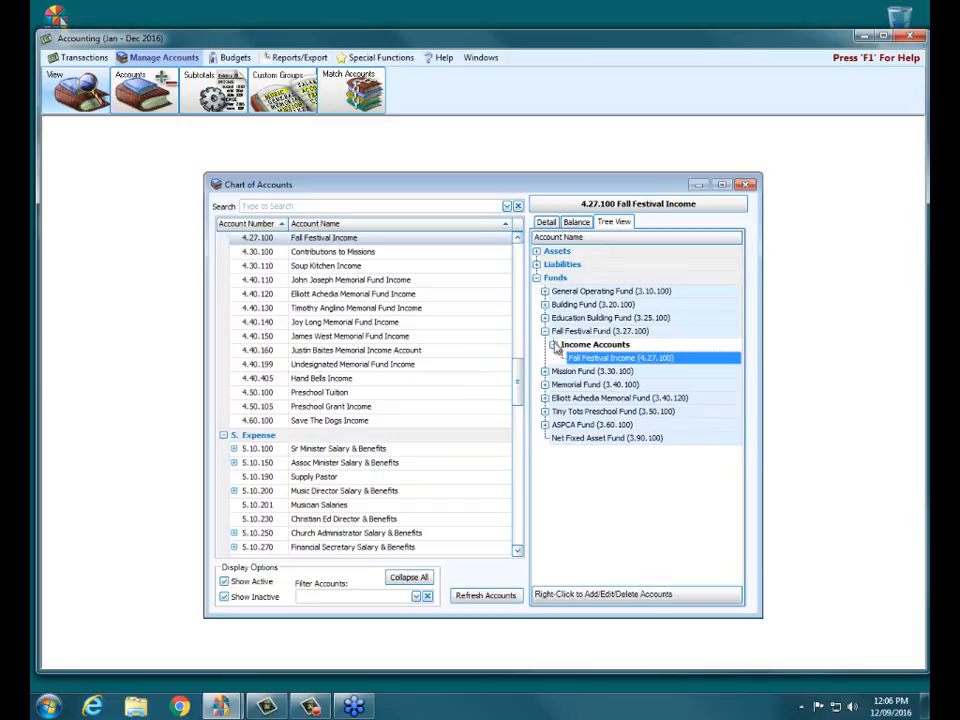
Start a new expense account under the Fall Festival Fund named Fall Festival Expense with number 5.27.100.
right_click(570, 331)
click(586, 375)
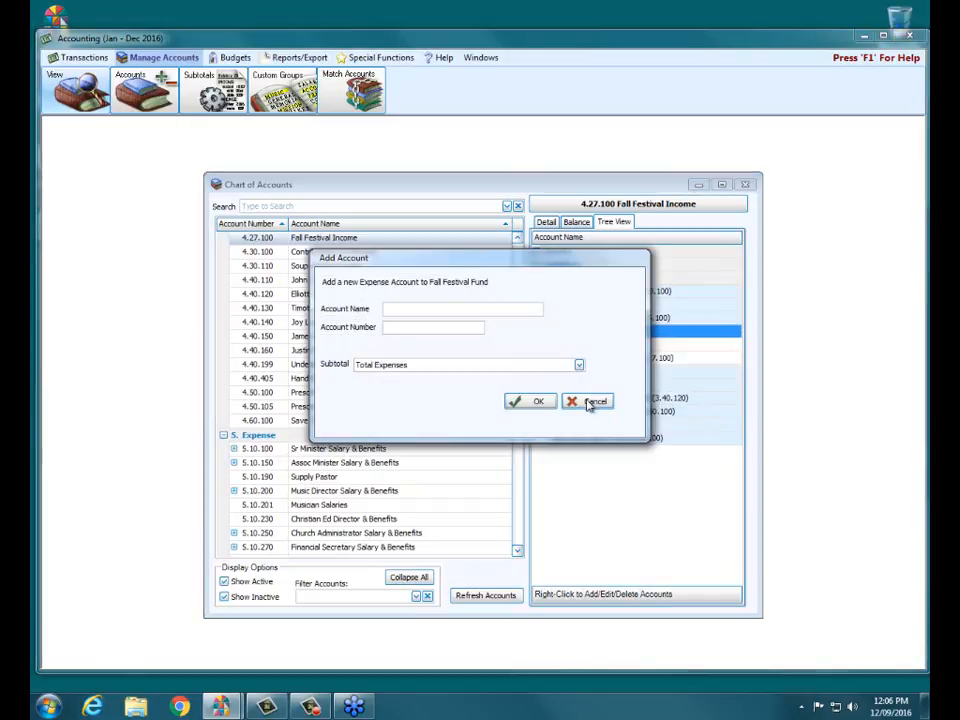
text(Fall Festival Expense)
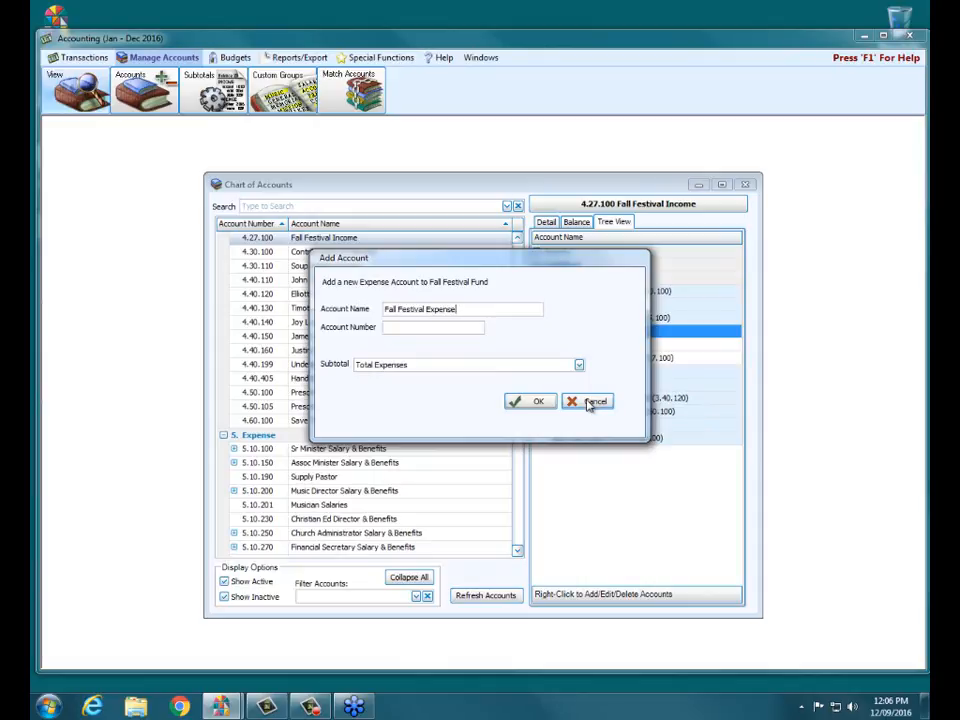
key(Tab)
text(100)
Assign the expense account to the Total Designated Expenses subtotal, save it, and collapse the fund's expense accounts.
click(577, 366)
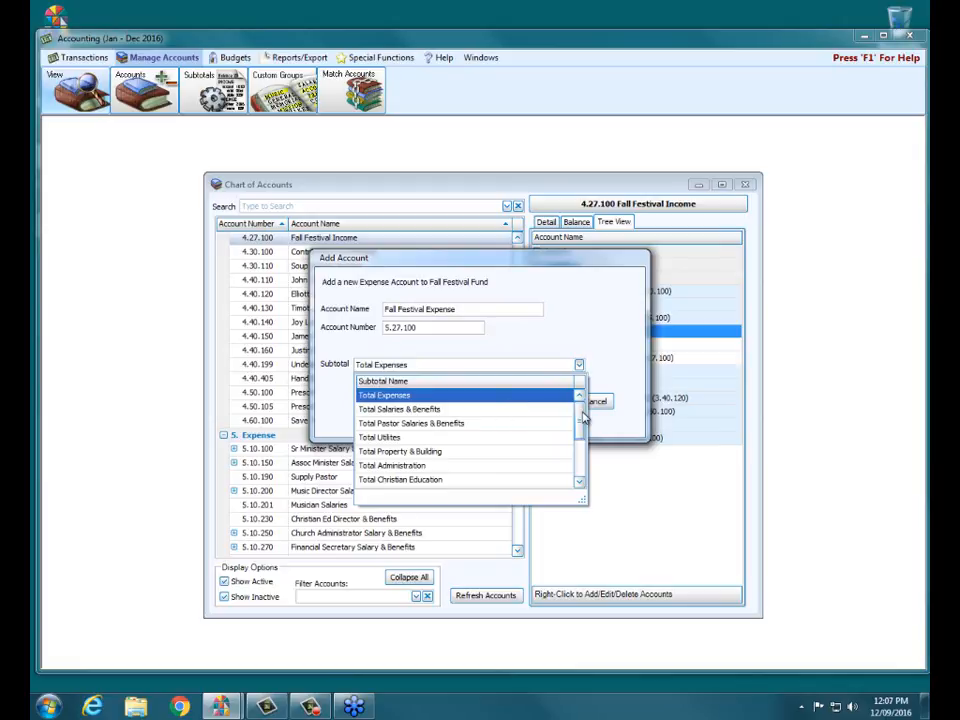
drag(583, 418, 583, 461)
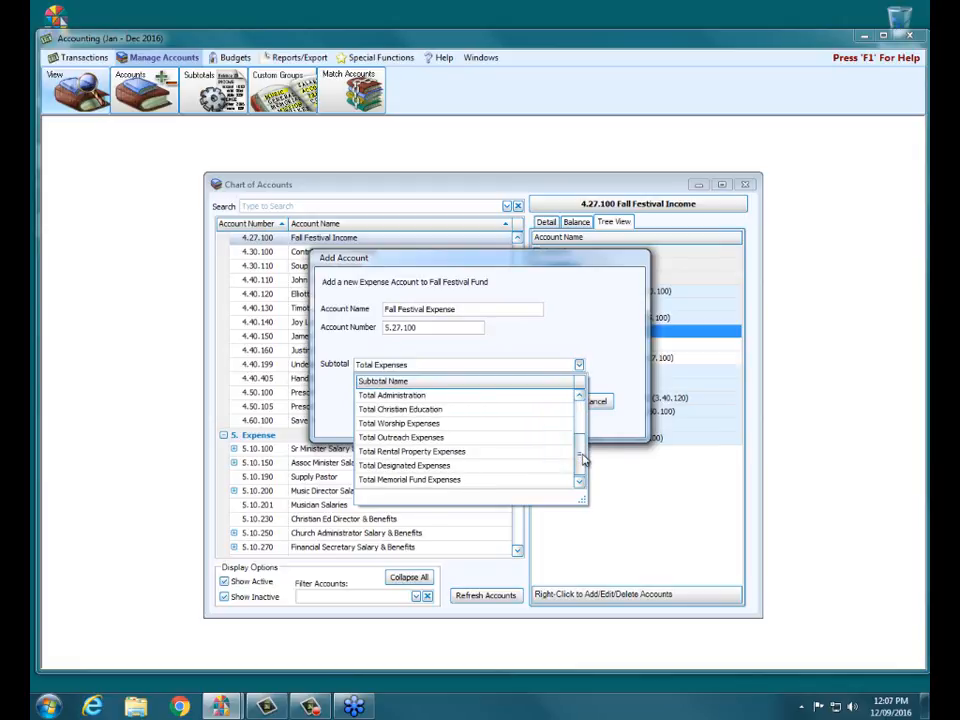
click(424, 465)
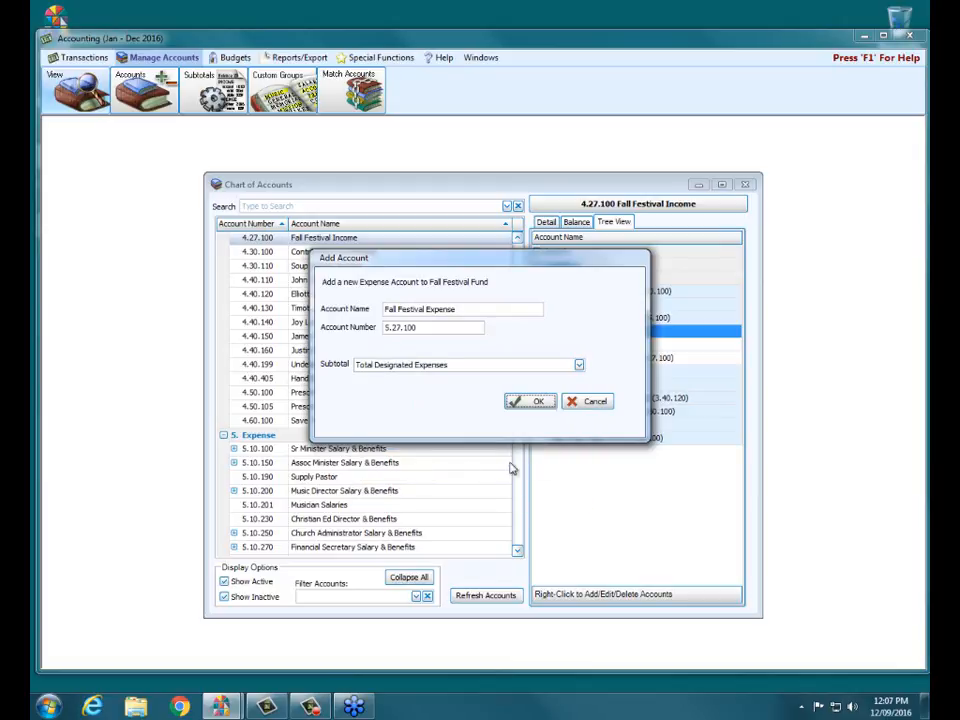
click(538, 402)
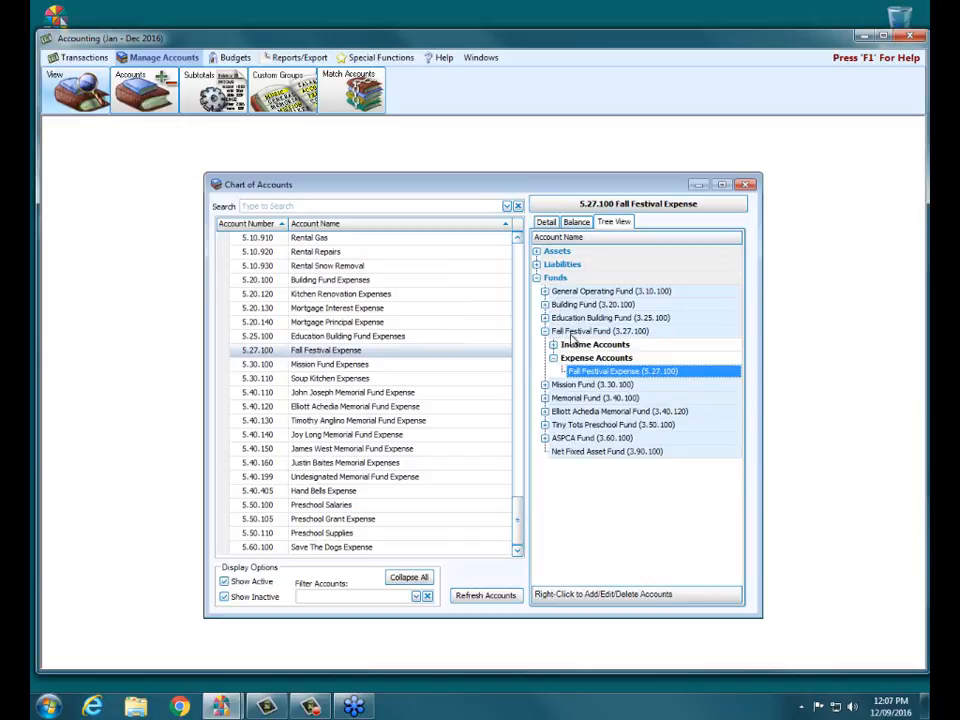
click(553, 358)
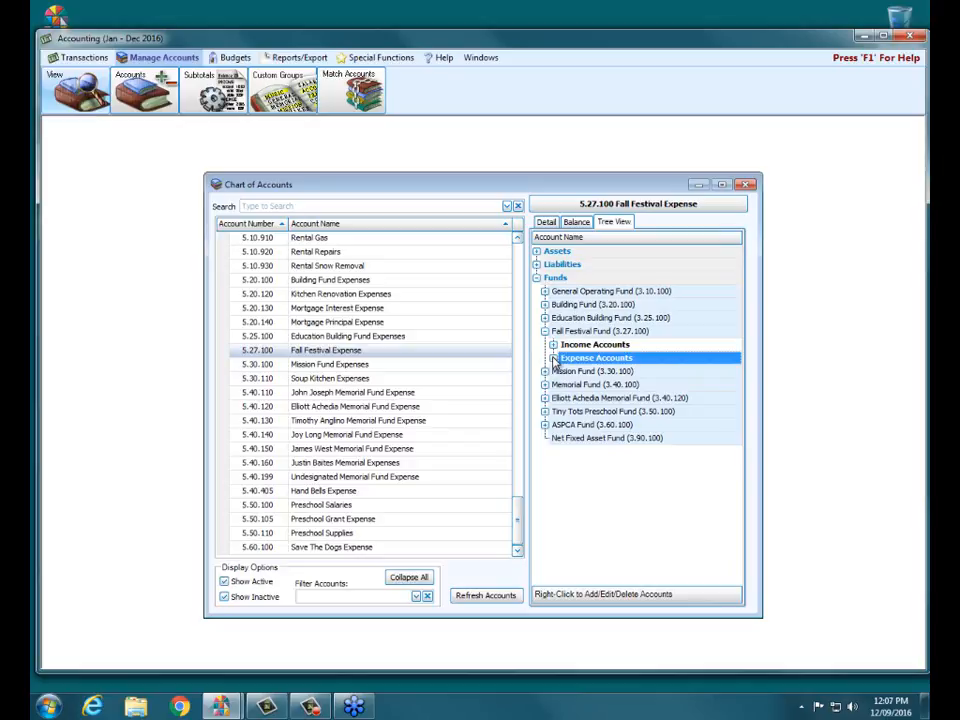
Close the Chart of Accounts and open the account setup for Accounts Payable/Vendors.
click(745, 186)
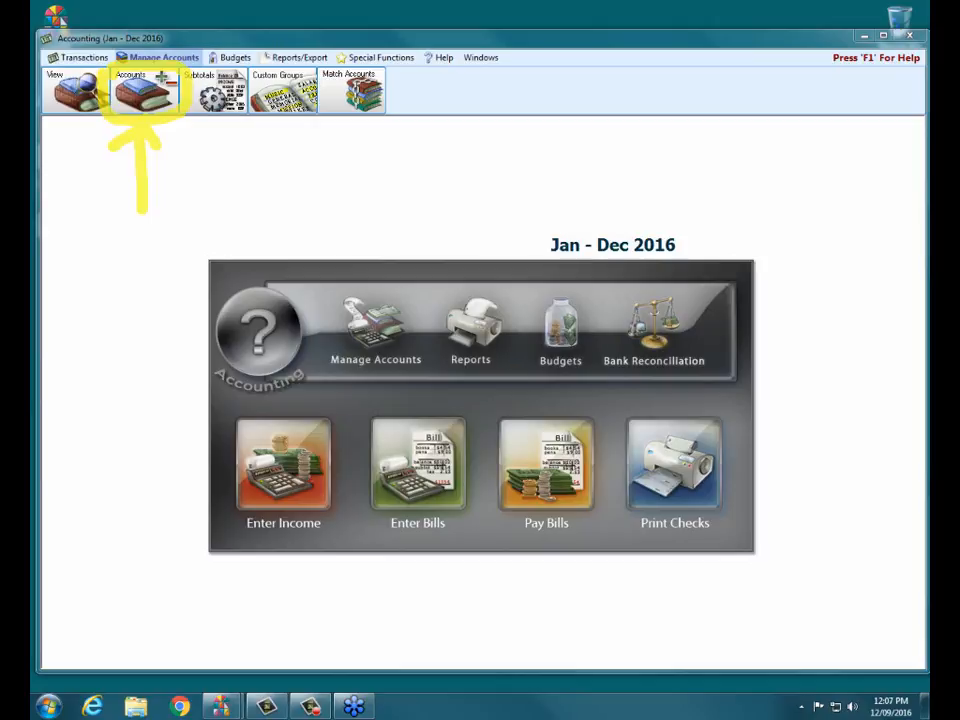
click(146, 90)
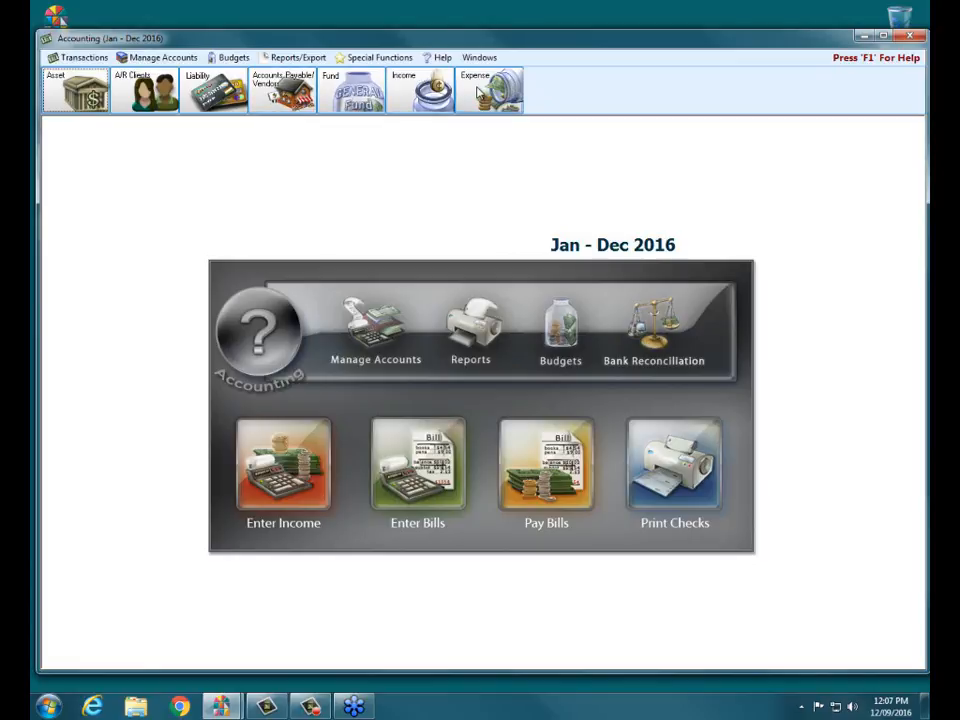
click(299, 99)
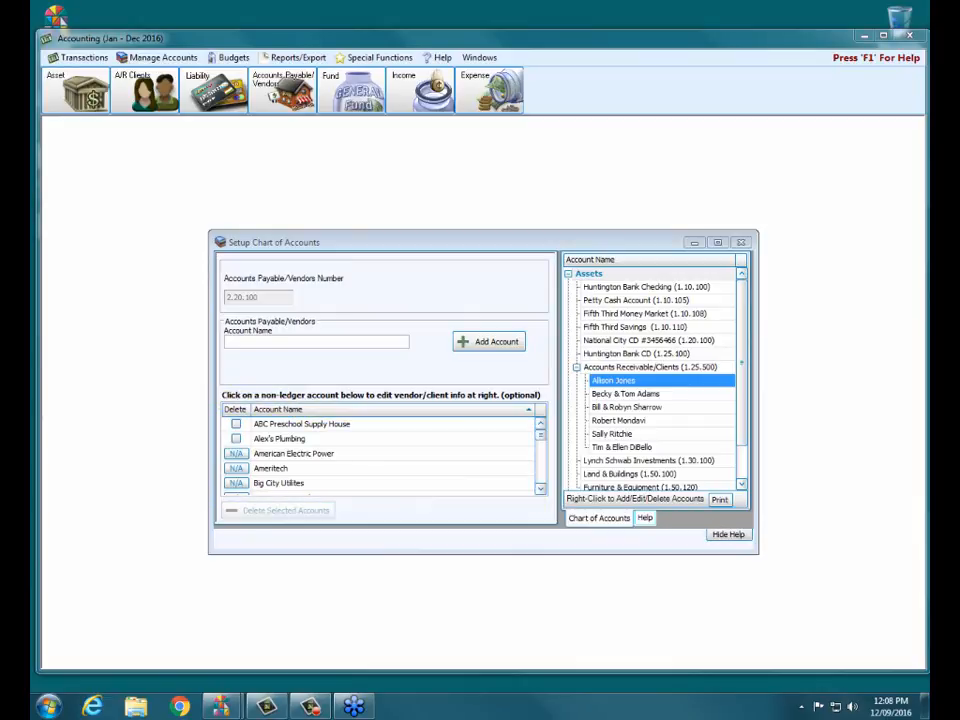
Add a vendor account named Kersey Tea House under Accounts Payable/Vendors.
click(277, 306)
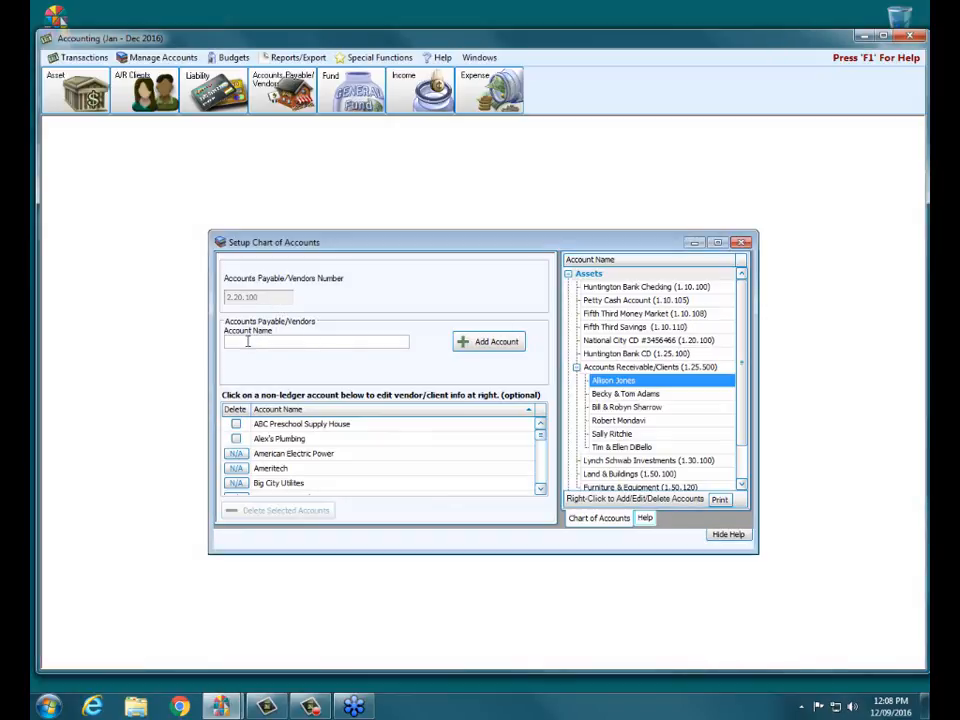
click(247, 341)
text(Kerse)
text(u)
key(BackSpace)
text(y Tea House)
click(485, 353)
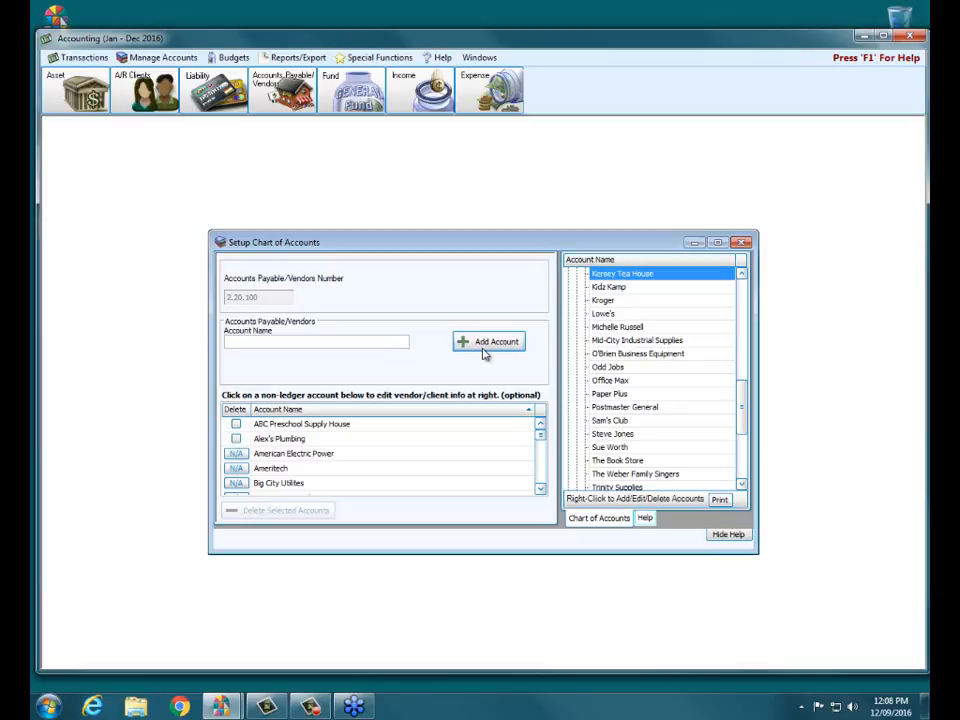
Open the optional vendor details for Kersey Tea House from the vendor account list, and close the account setup.
click(543, 476)
click(543, 476)
click(543, 476)
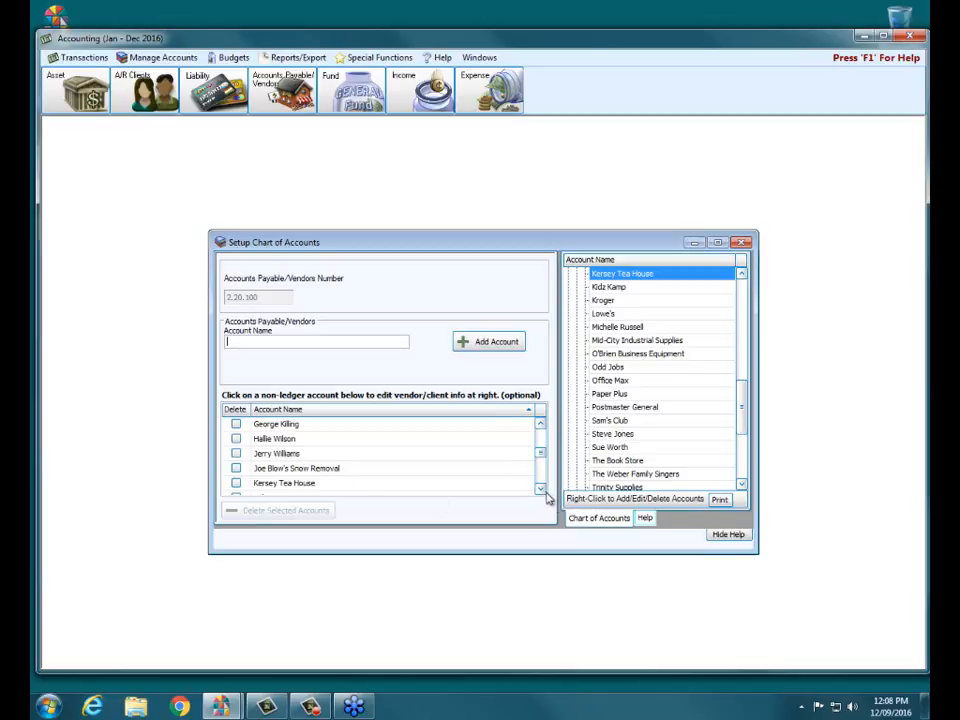
click(544, 490)
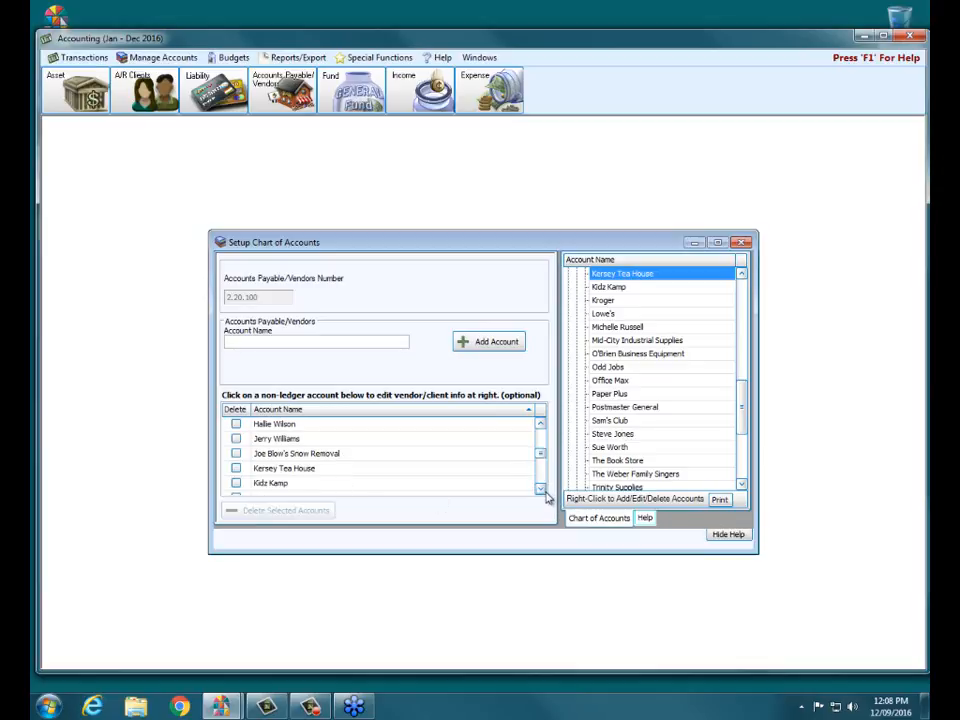
click(306, 470)
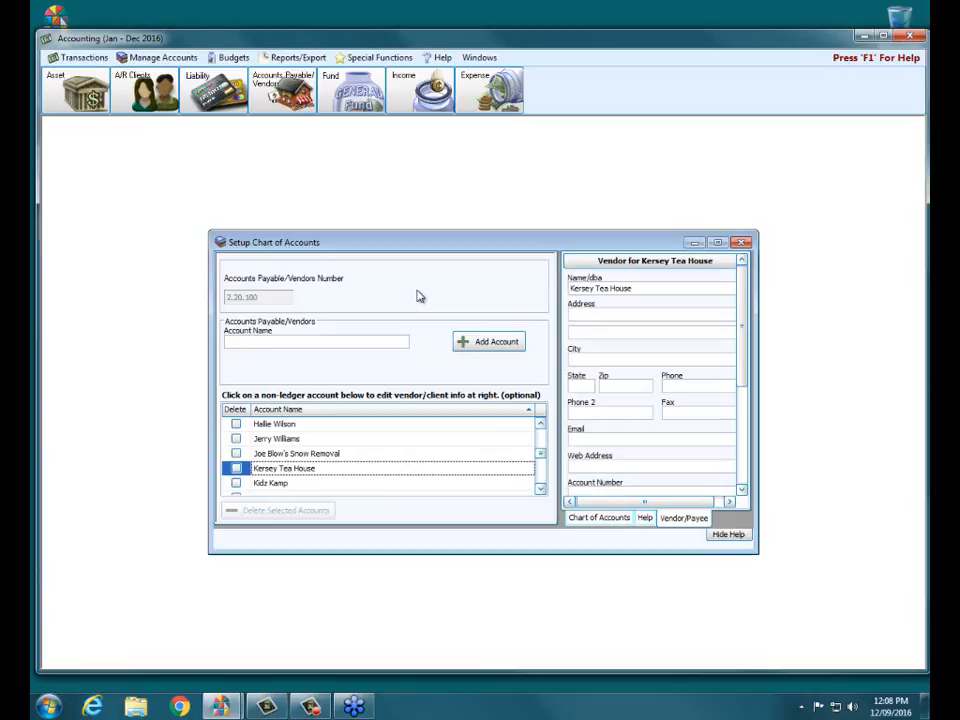
click(741, 244)
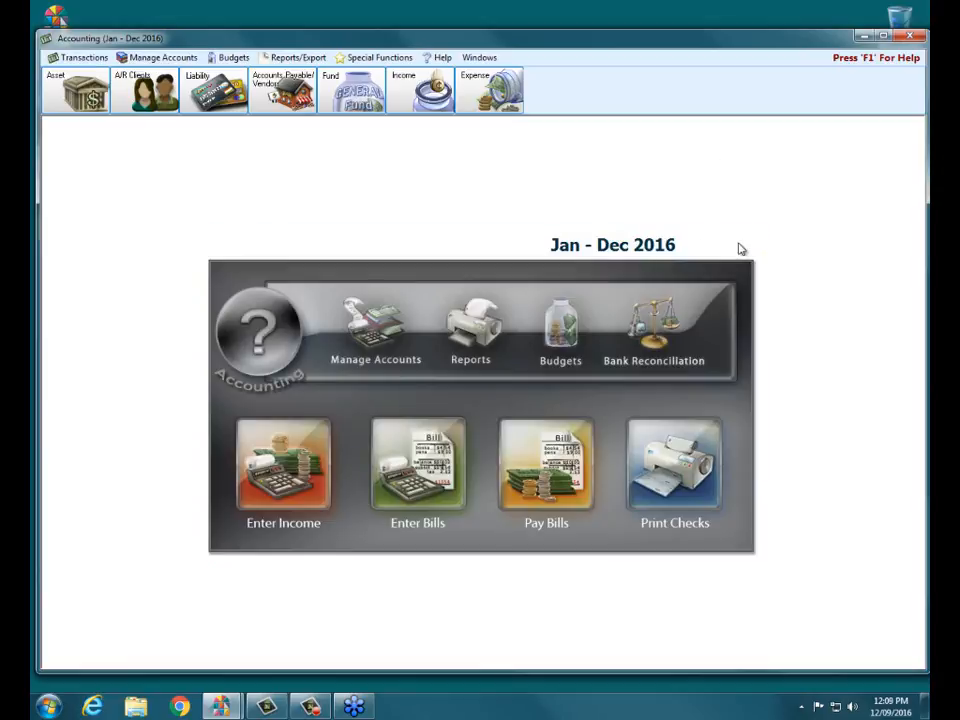
Add a Building Fund income account named Grant Income with number 4.20.115 and subtotal Total Building Fund Income, and close the setup.
click(420, 92)
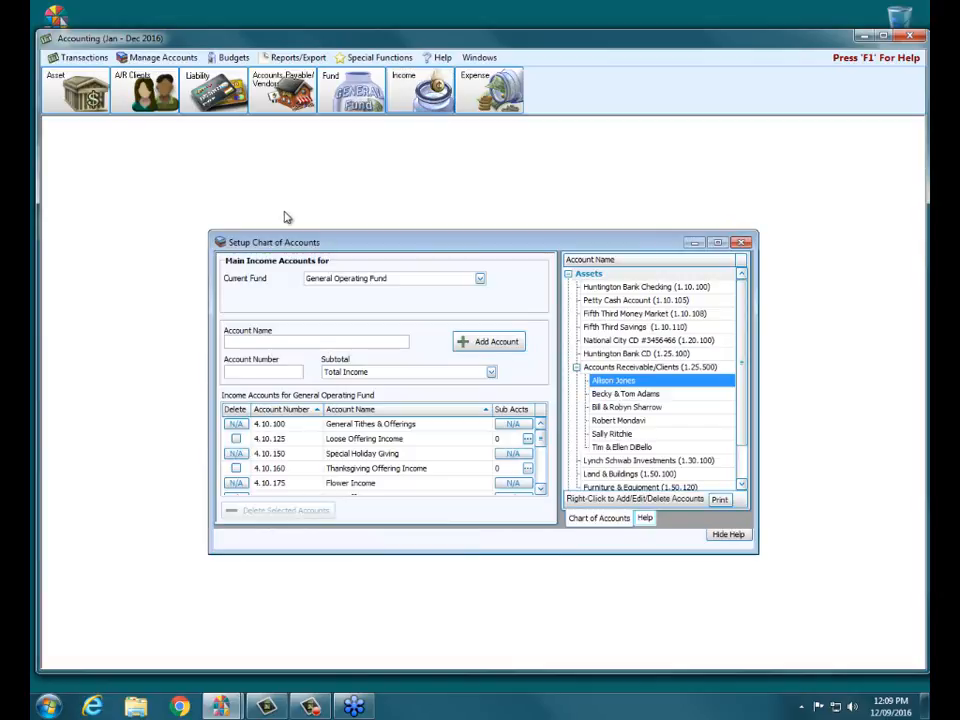
click(480, 280)
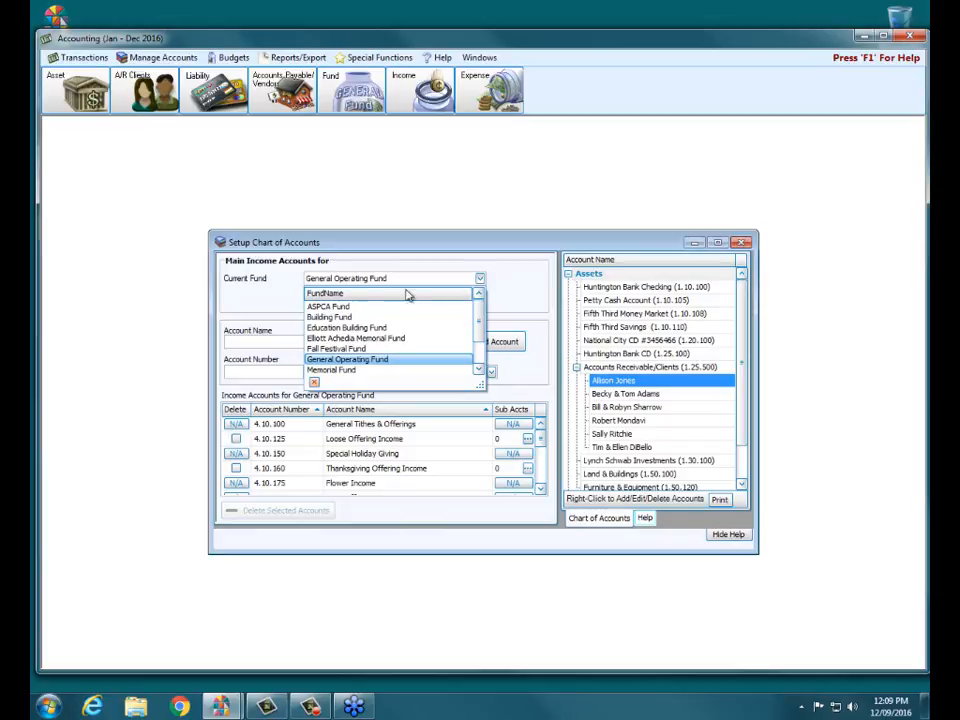
click(358, 317)
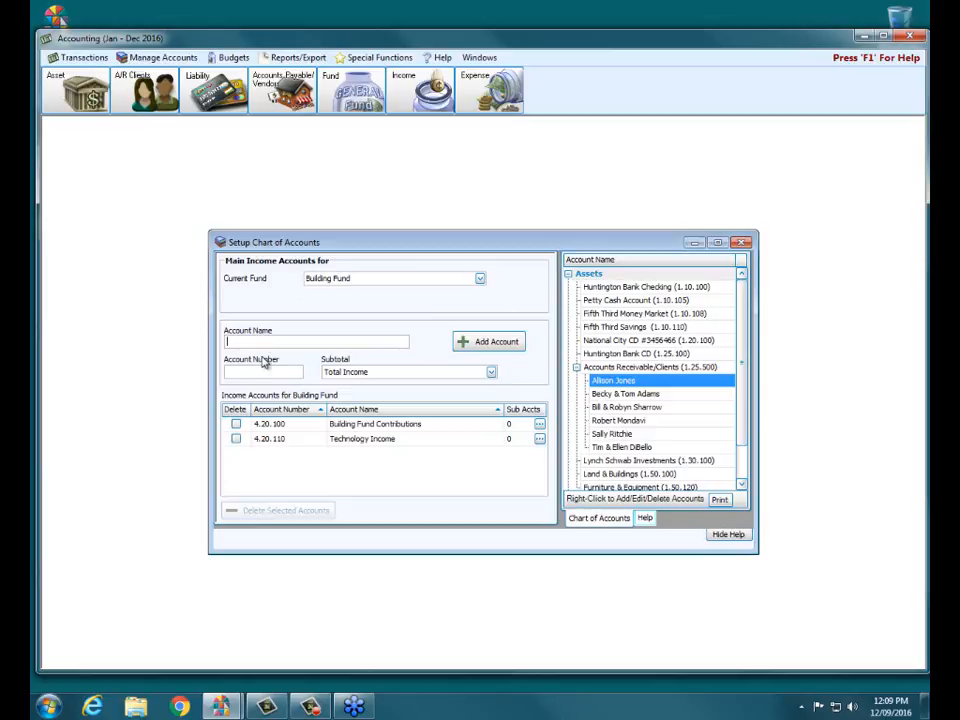
text(Grant Income)
key(Tab)
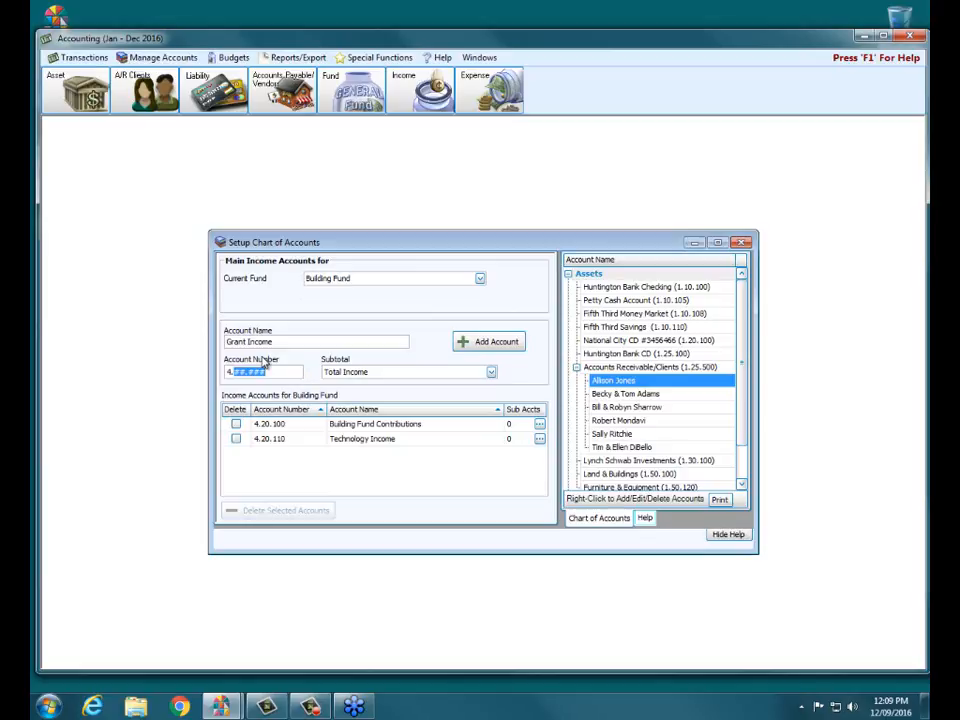
text(20.115)
click(492, 372)
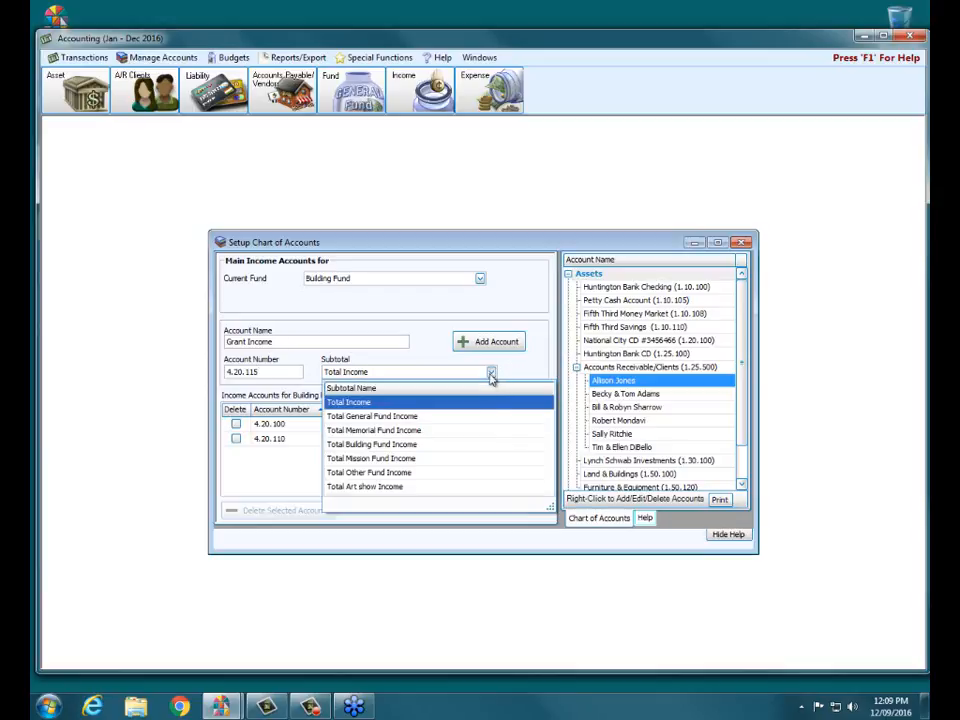
click(399, 444)
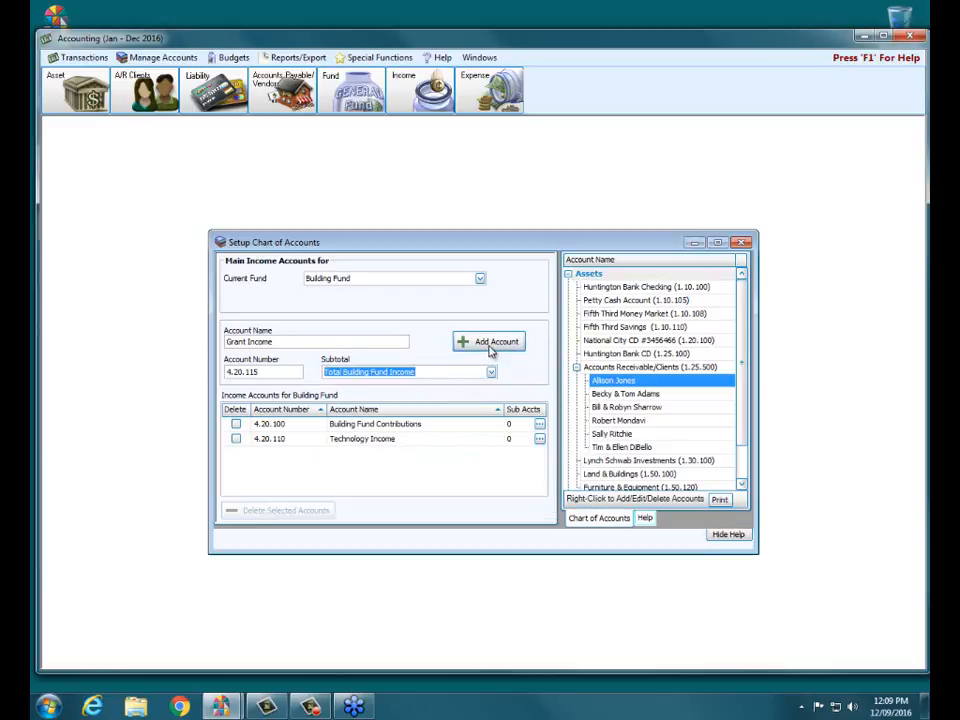
click(487, 343)
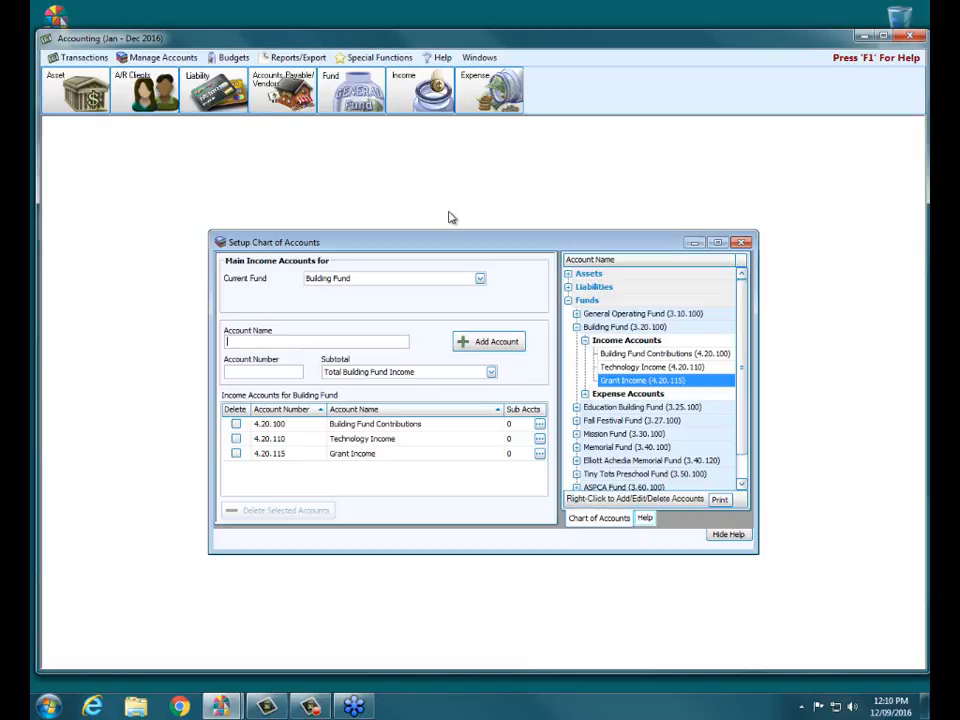
click(740, 242)
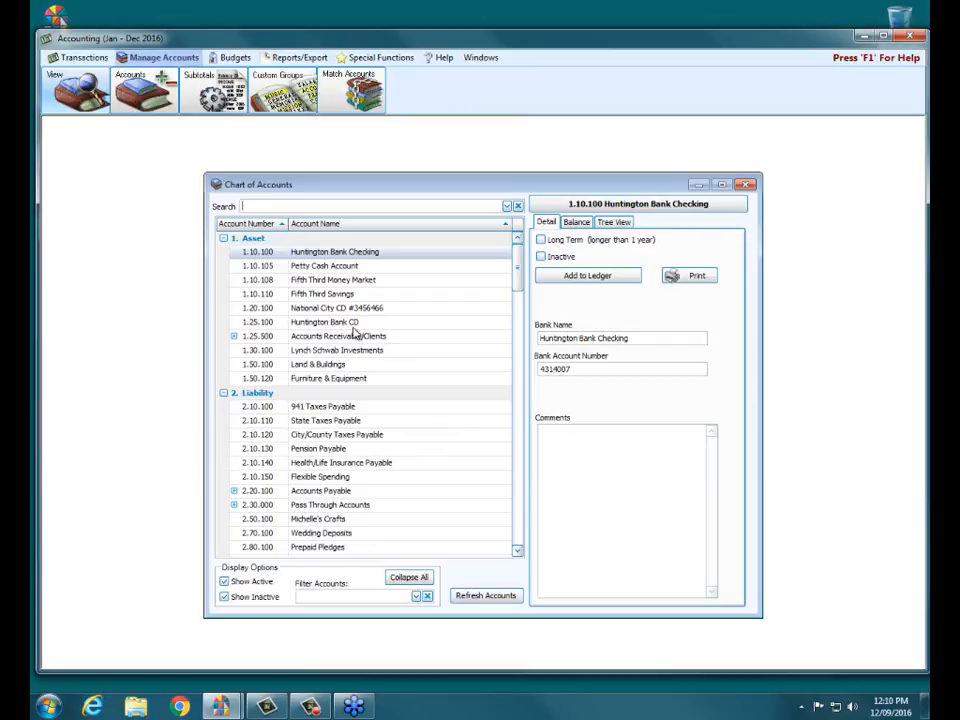
Search the Chart of Accounts for "thanks" and select the Thanksgiving Offering Income account.
click(364, 315)
click(344, 209)
text(than)
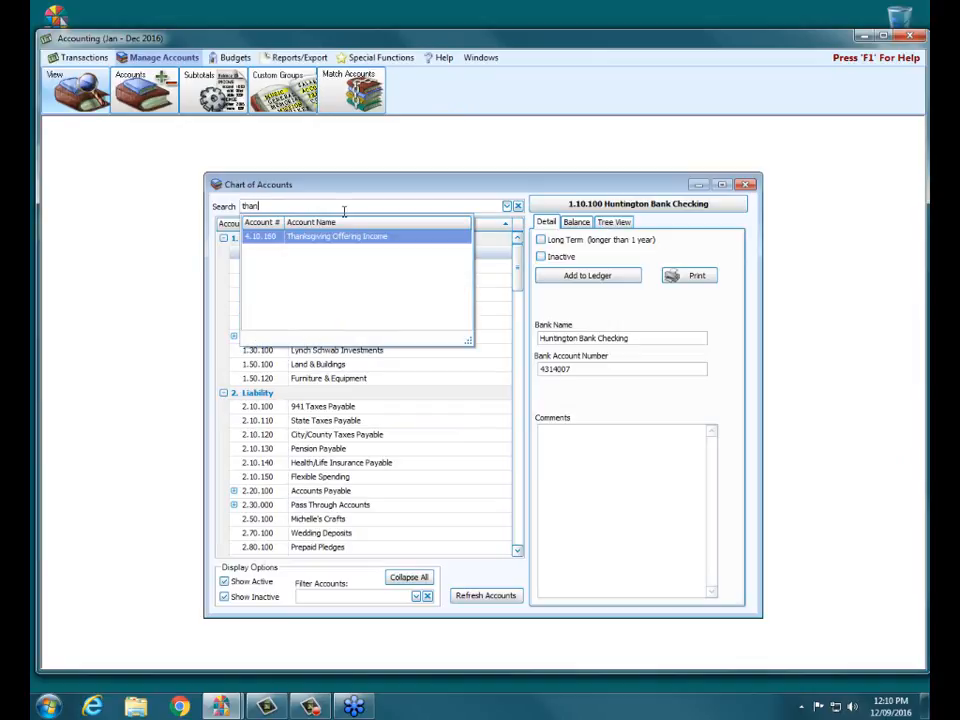
text(ks)
key(Return)
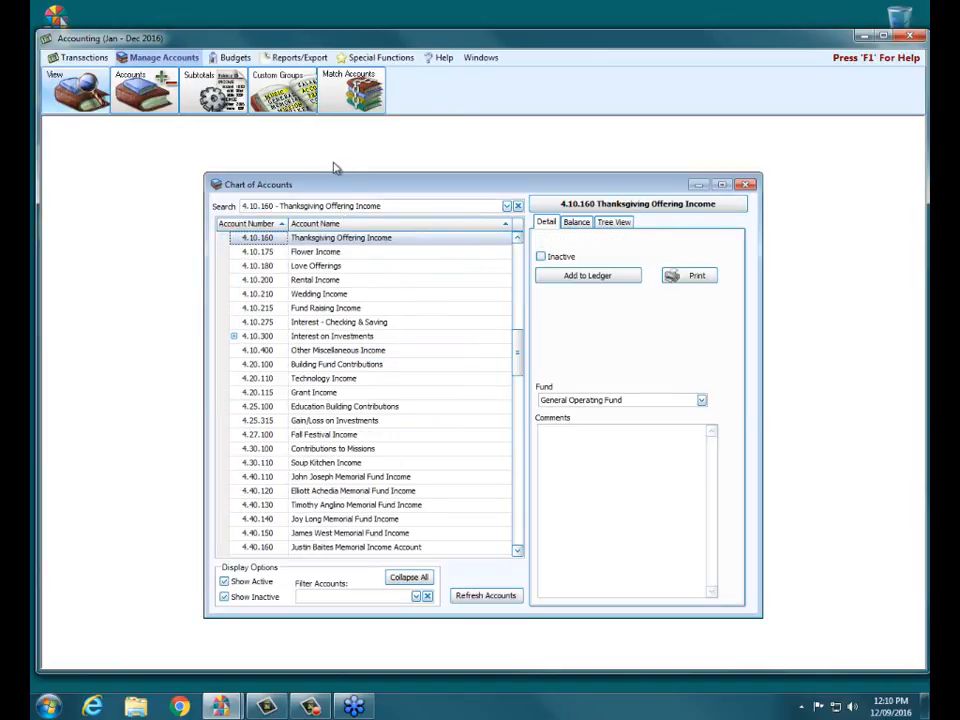
click(319, 240)
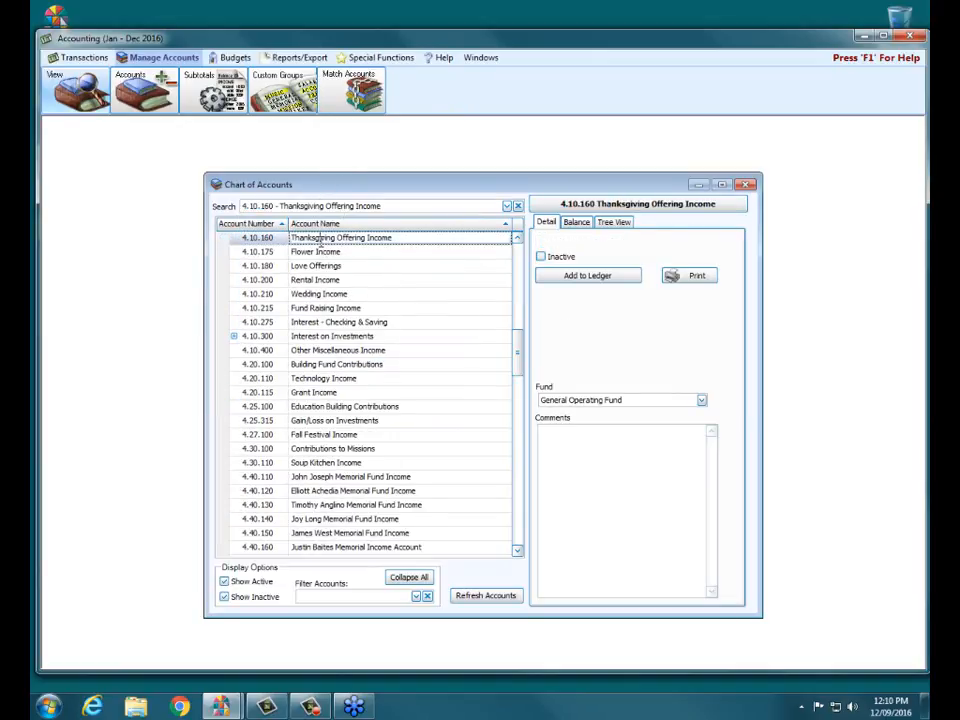
Delete the Thanksgiving Offering Income account from the General Operating Fund in the tree view.
click(613, 222)
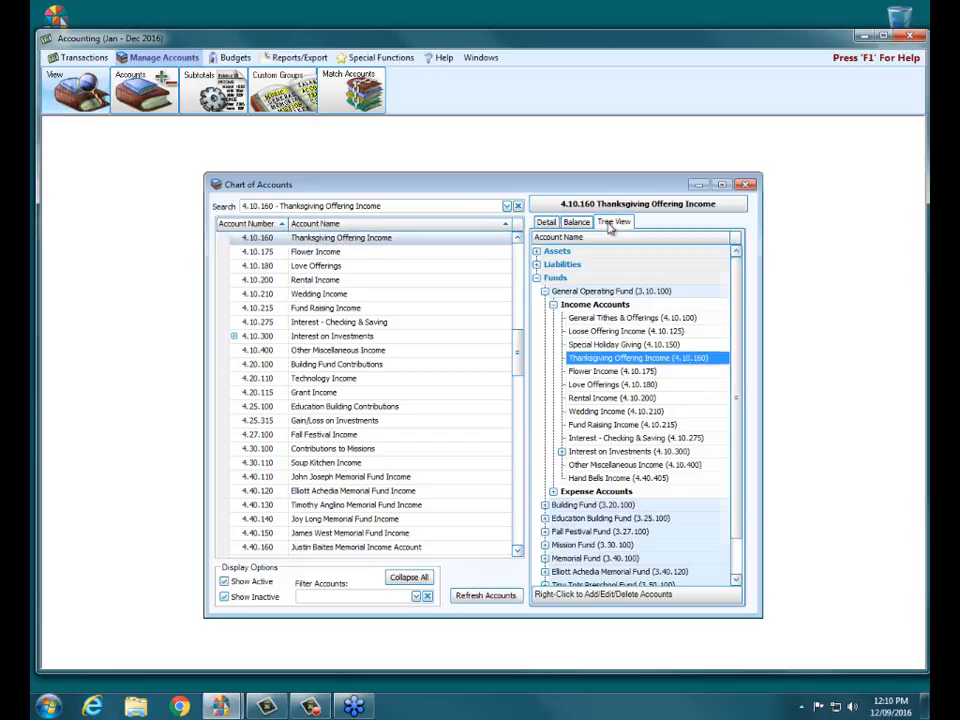
right_click(610, 365)
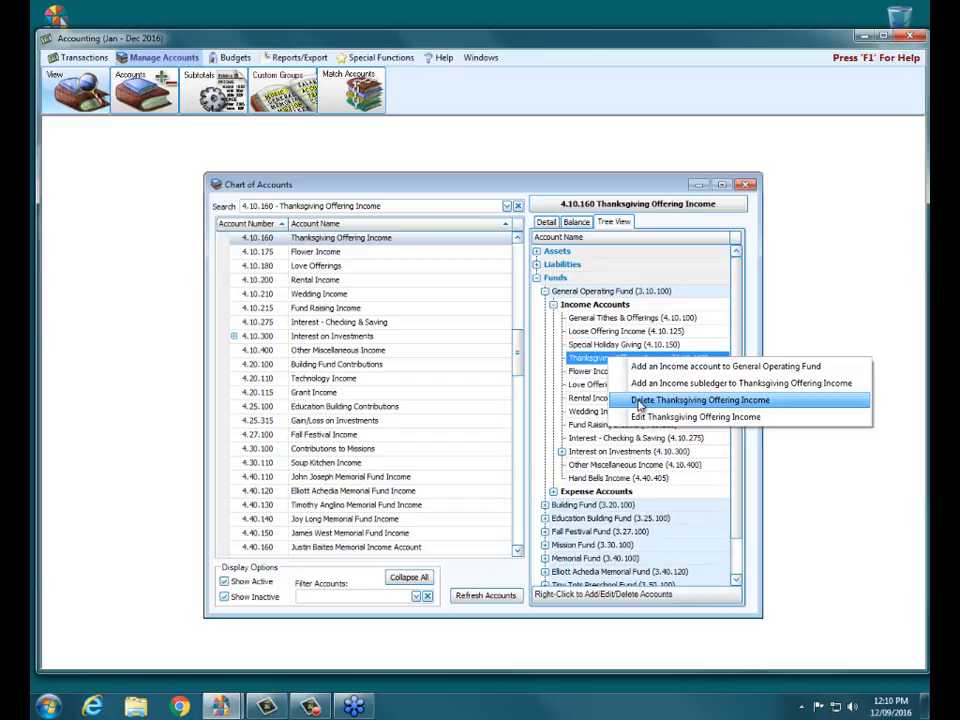
click(680, 405)
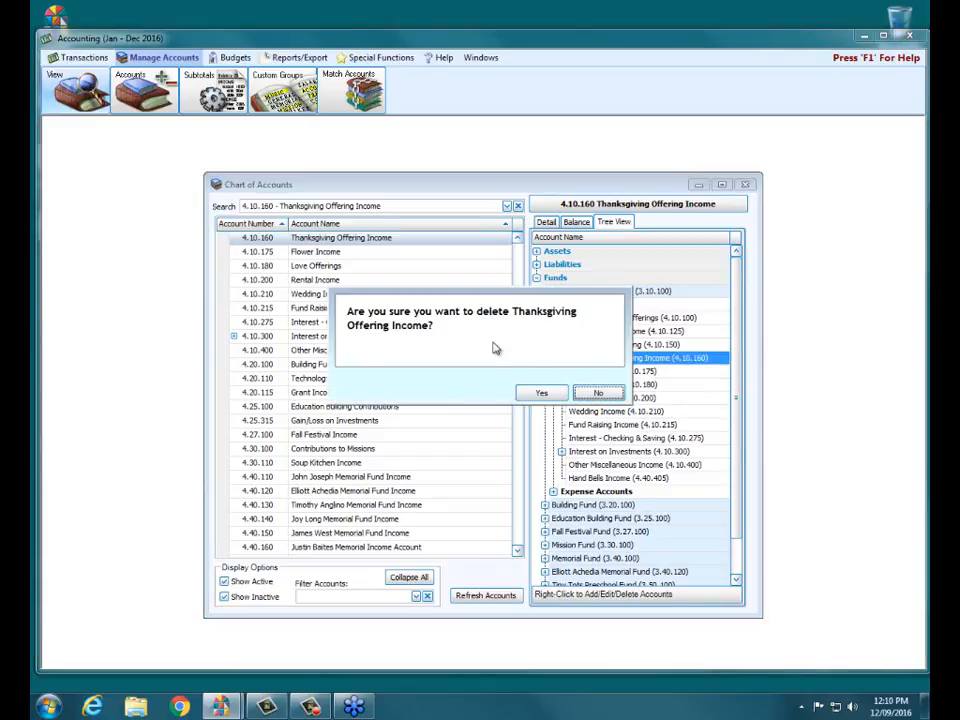
click(542, 393)
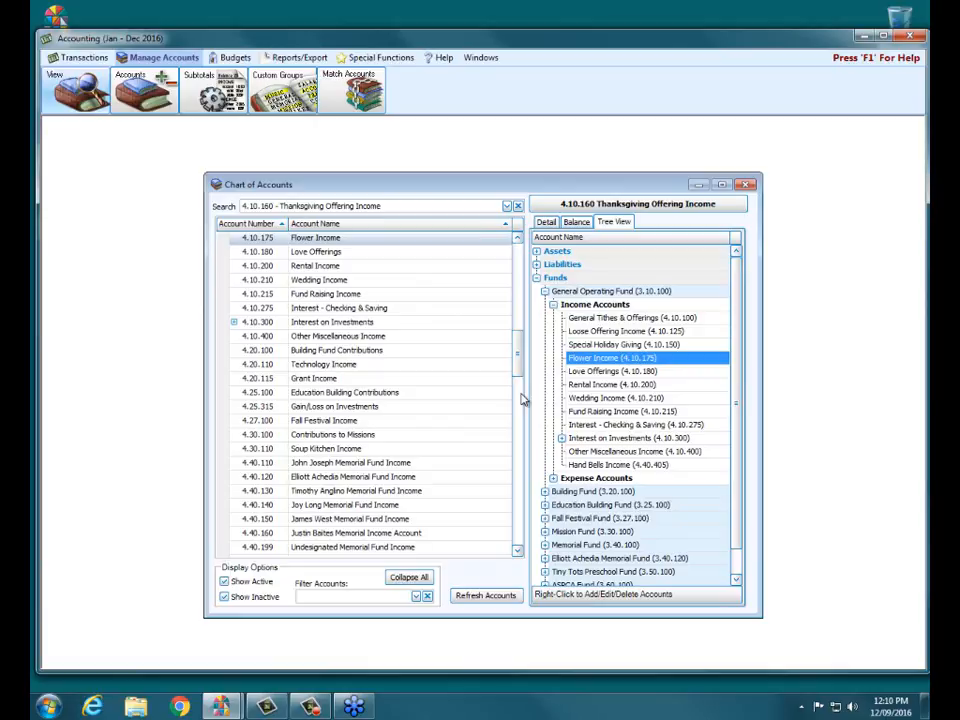
Examine which account actions are offered for the Mission Fund and the Building Fund, and close the Chart of Accounts.
click(545, 291)
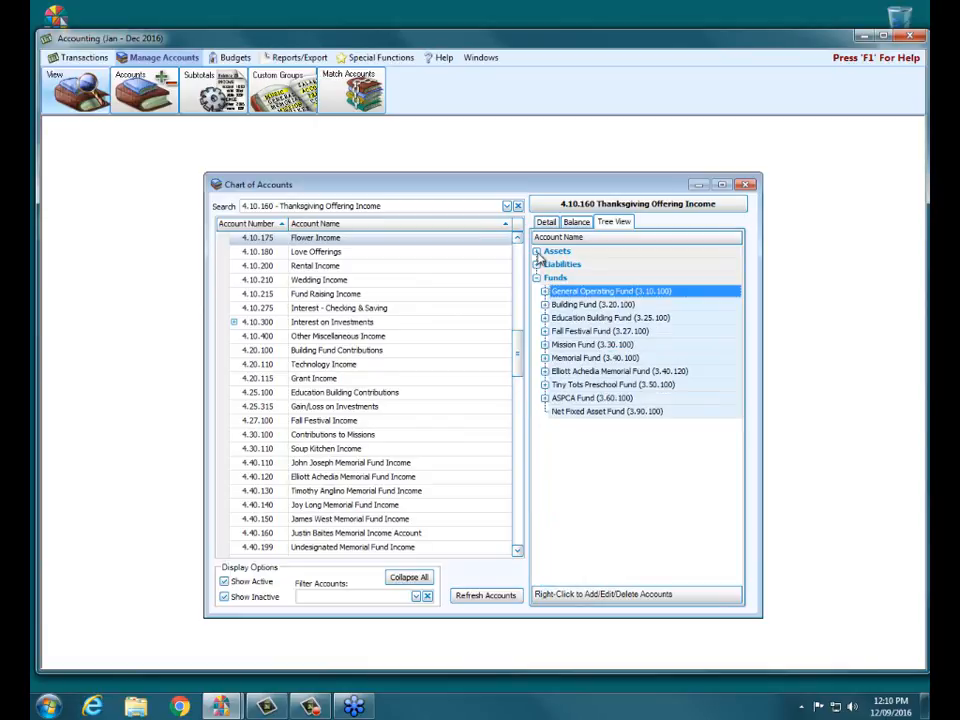
right_click(564, 344)
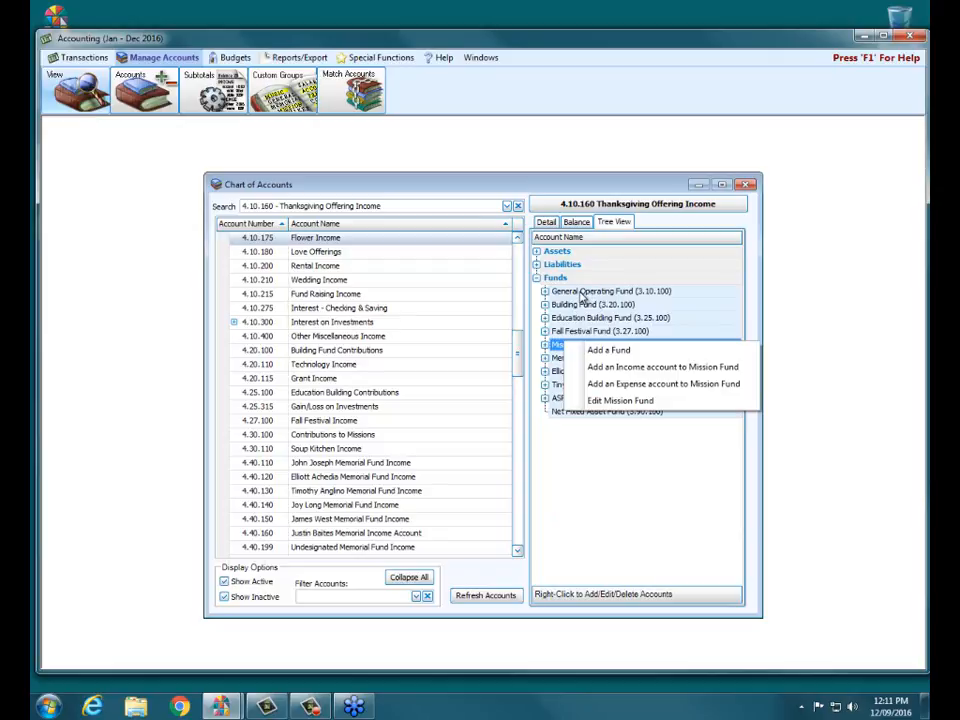
click(546, 306)
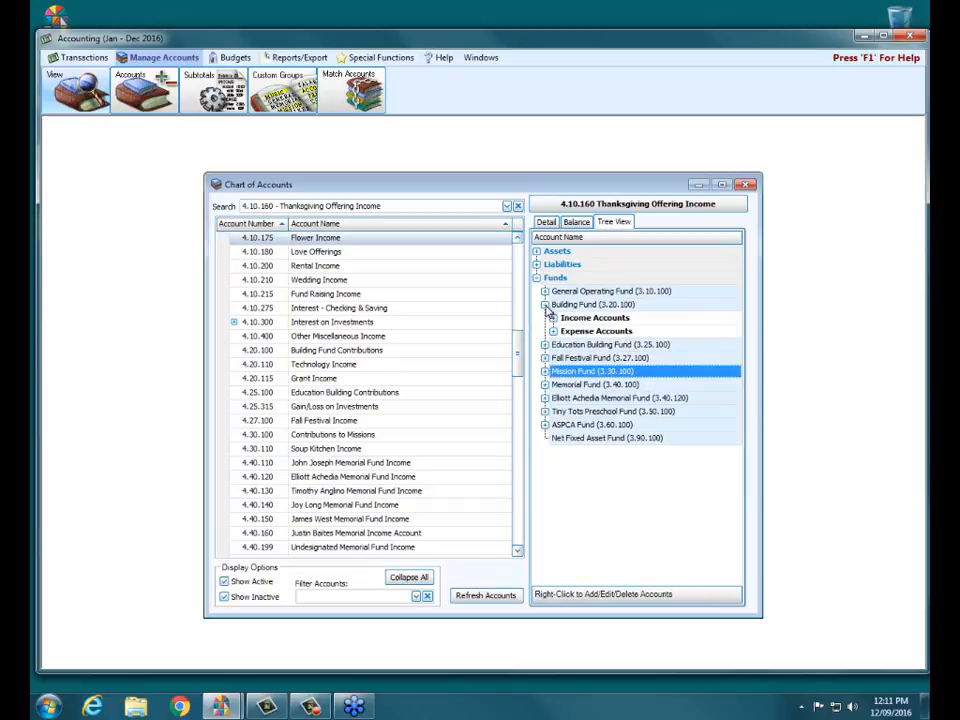
click(546, 306)
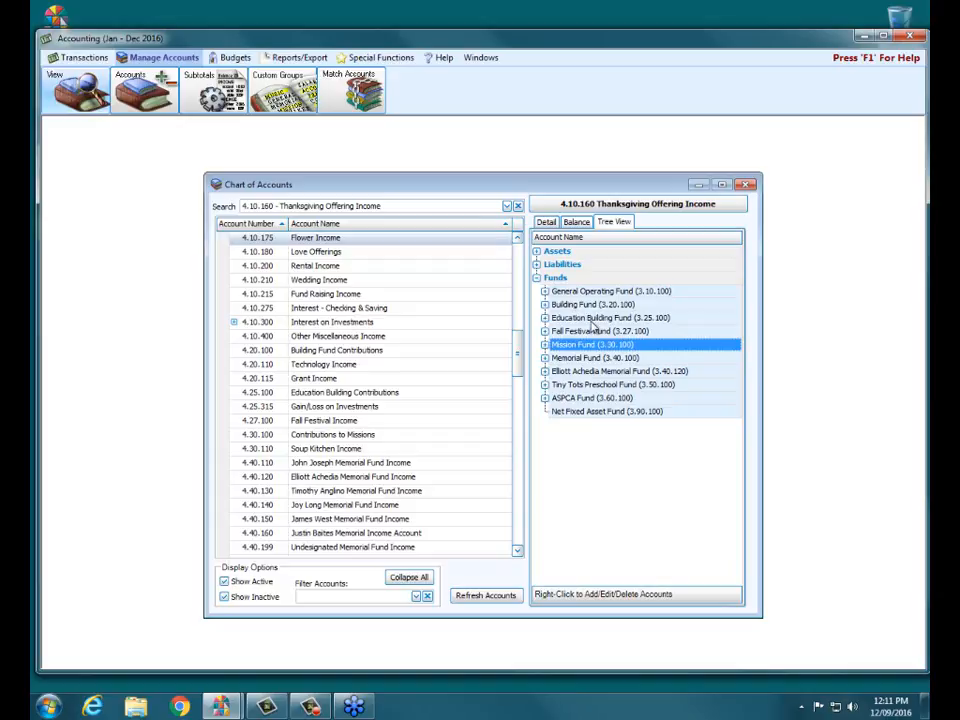
click(576, 307)
right_click(576, 310)
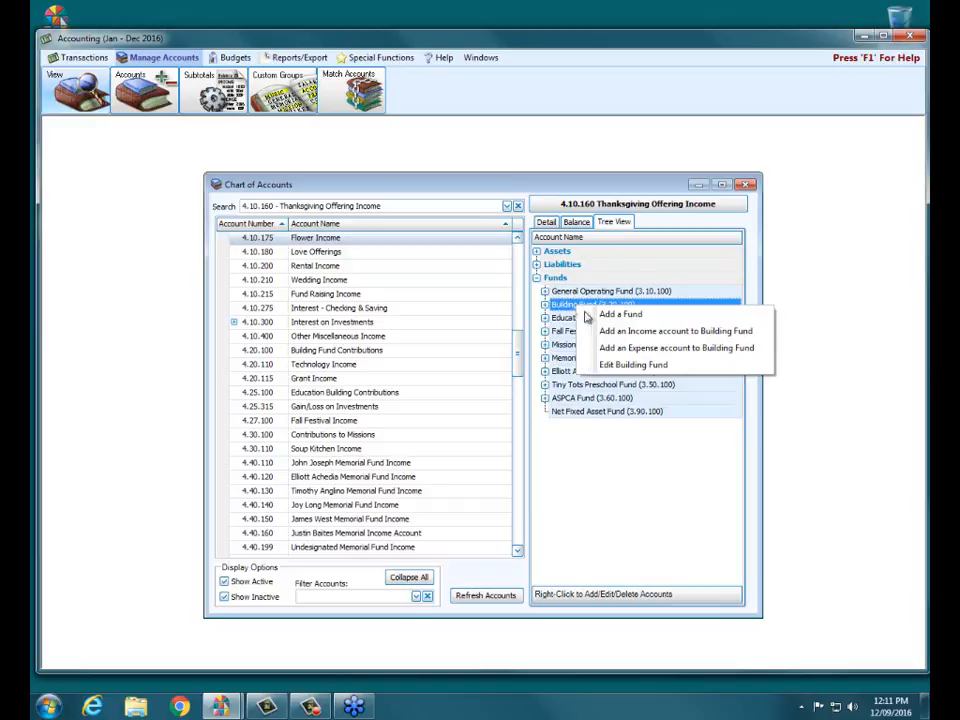
click(590, 194)
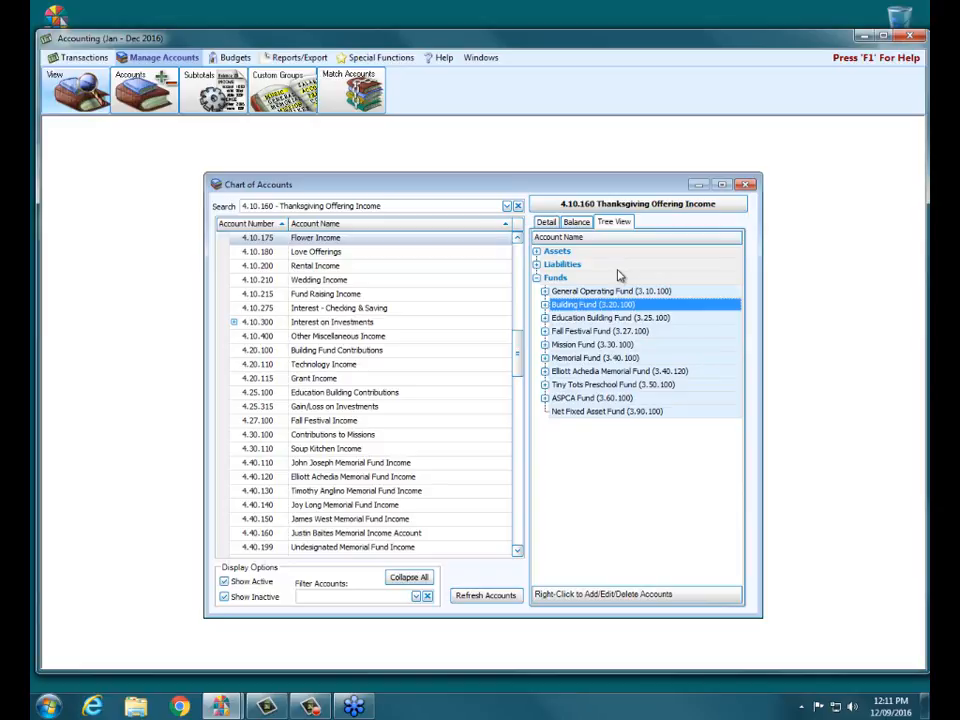
click(747, 186)
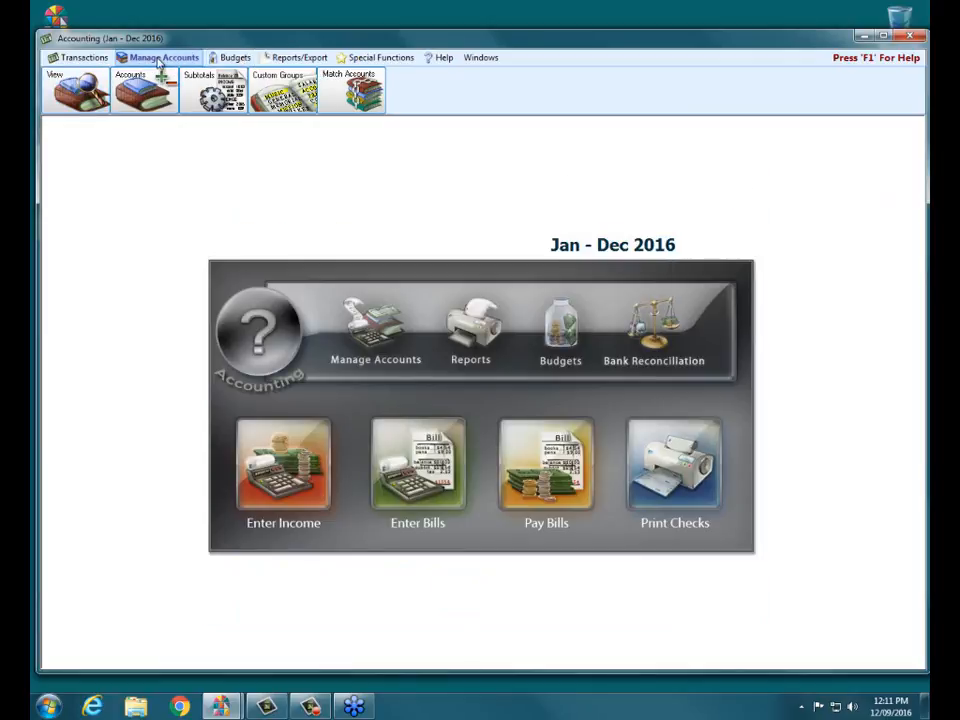
Open the expense account setup for the General Operating Fund and make its window taller.
click(146, 88)
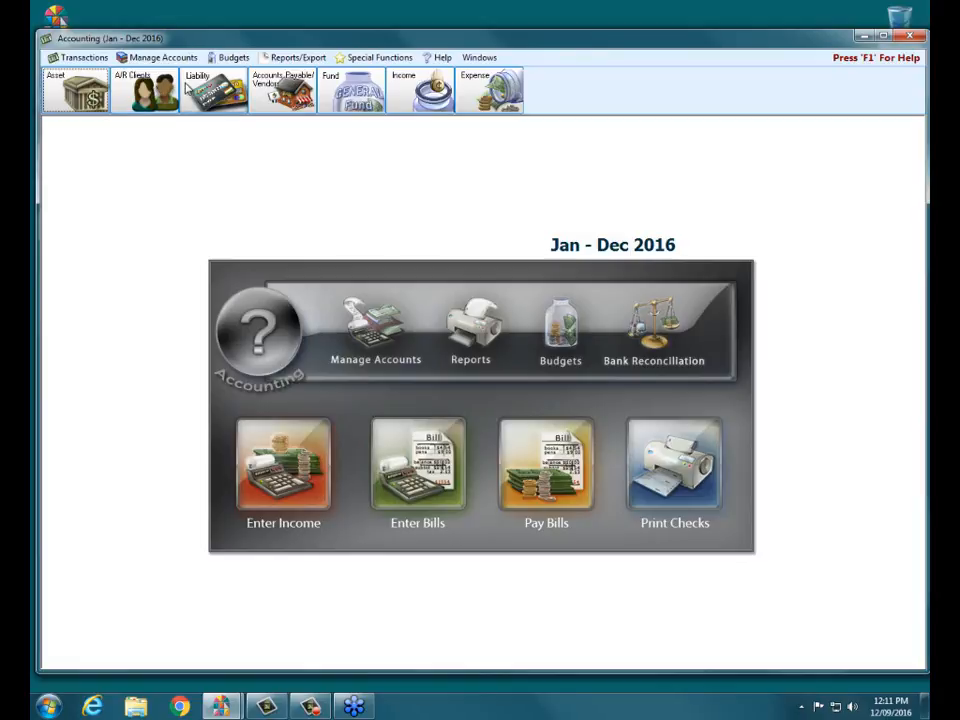
click(480, 98)
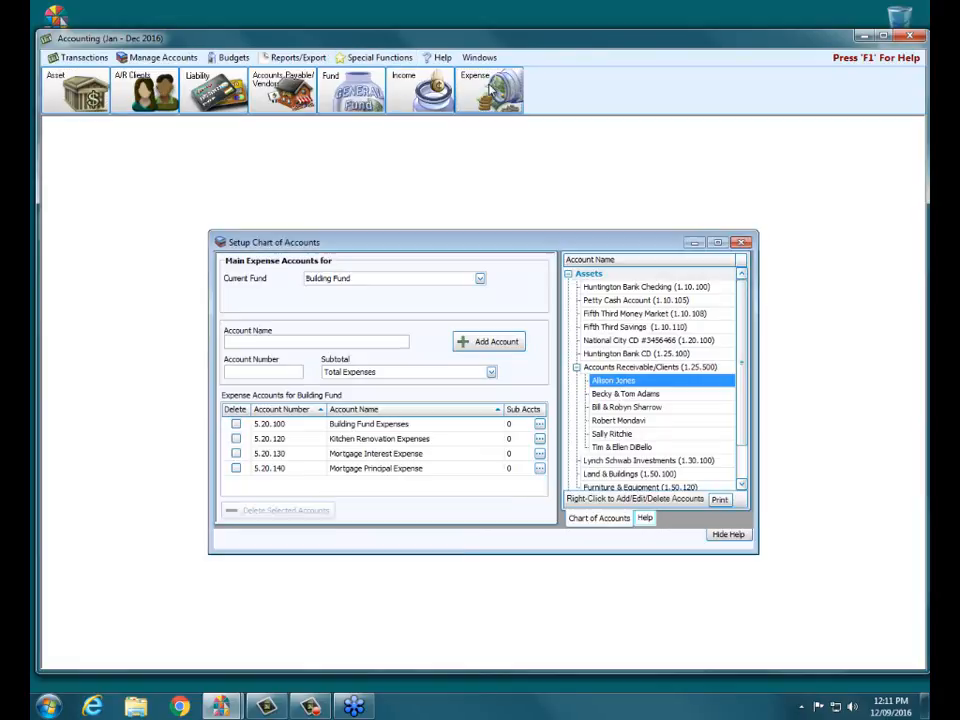
click(480, 279)
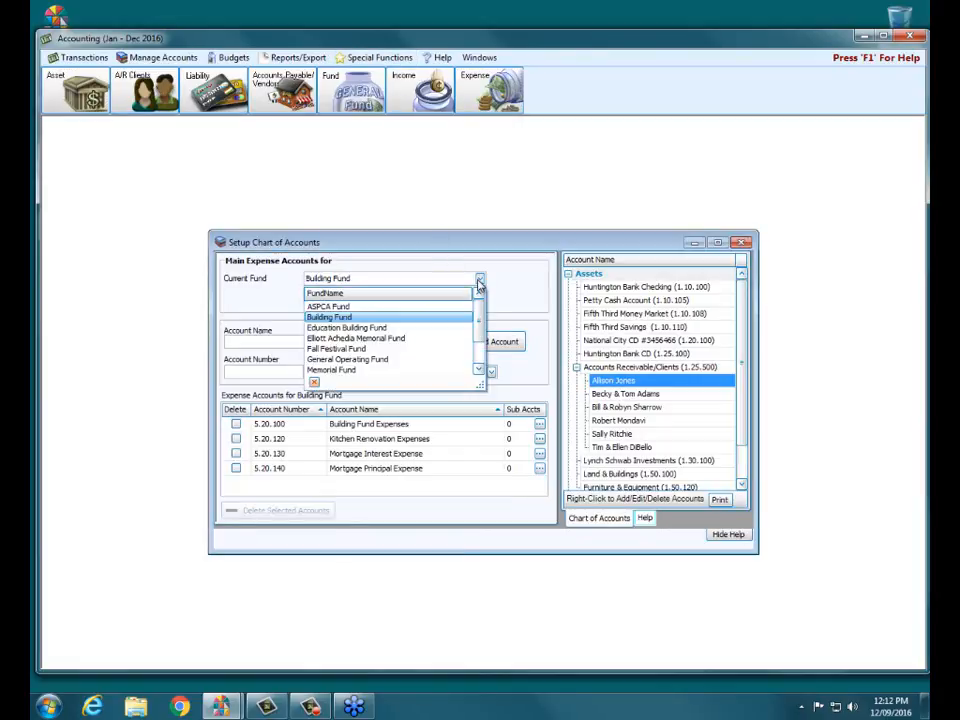
click(388, 359)
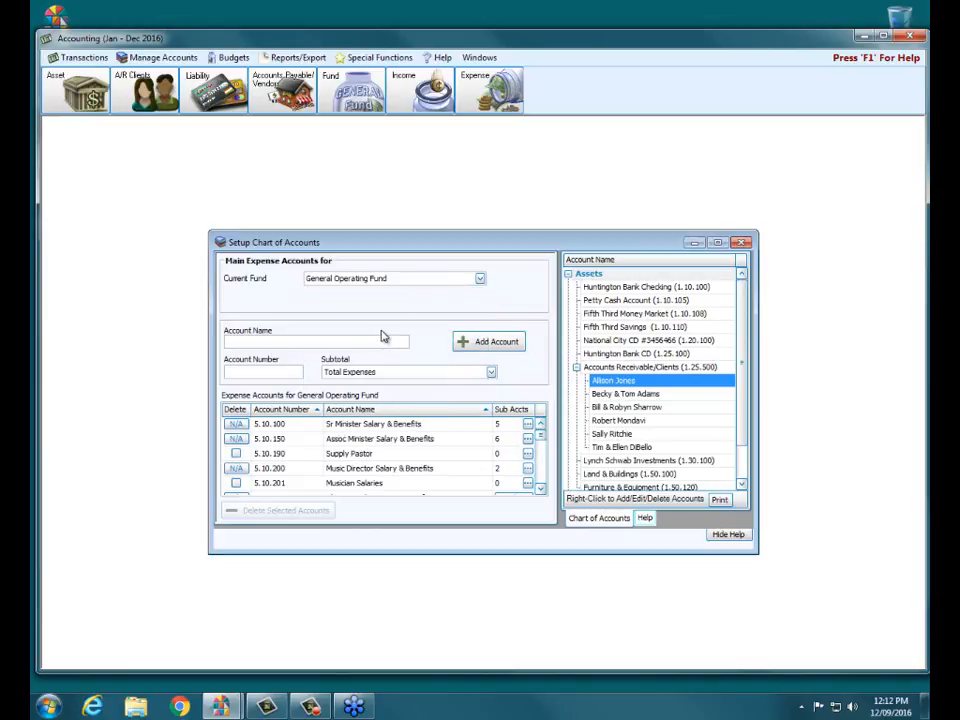
click(383, 340)
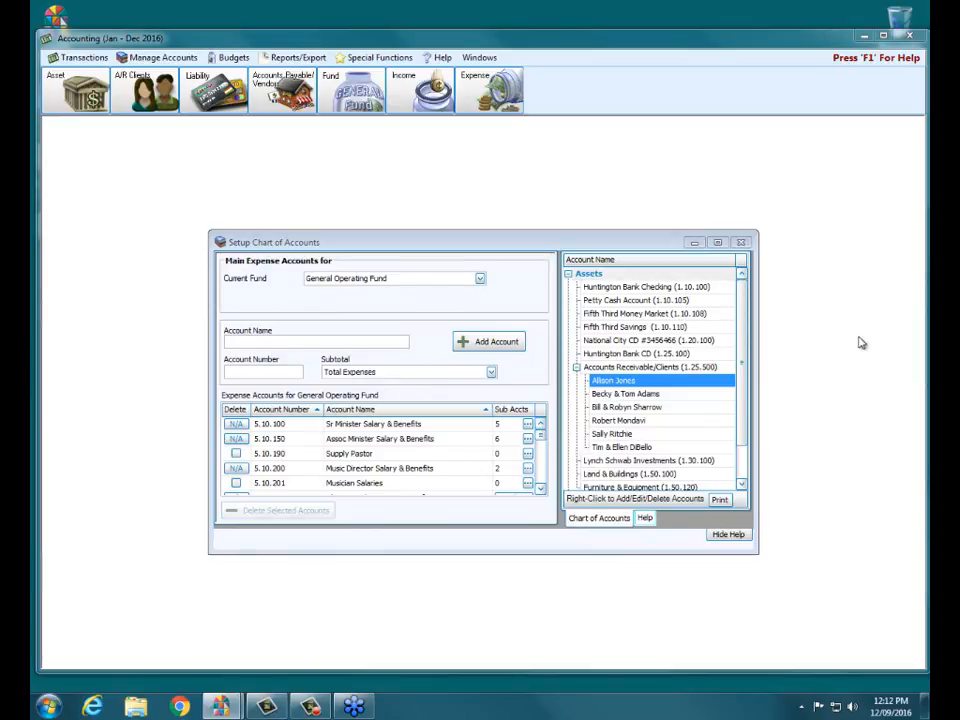
drag(503, 555, 508, 619)
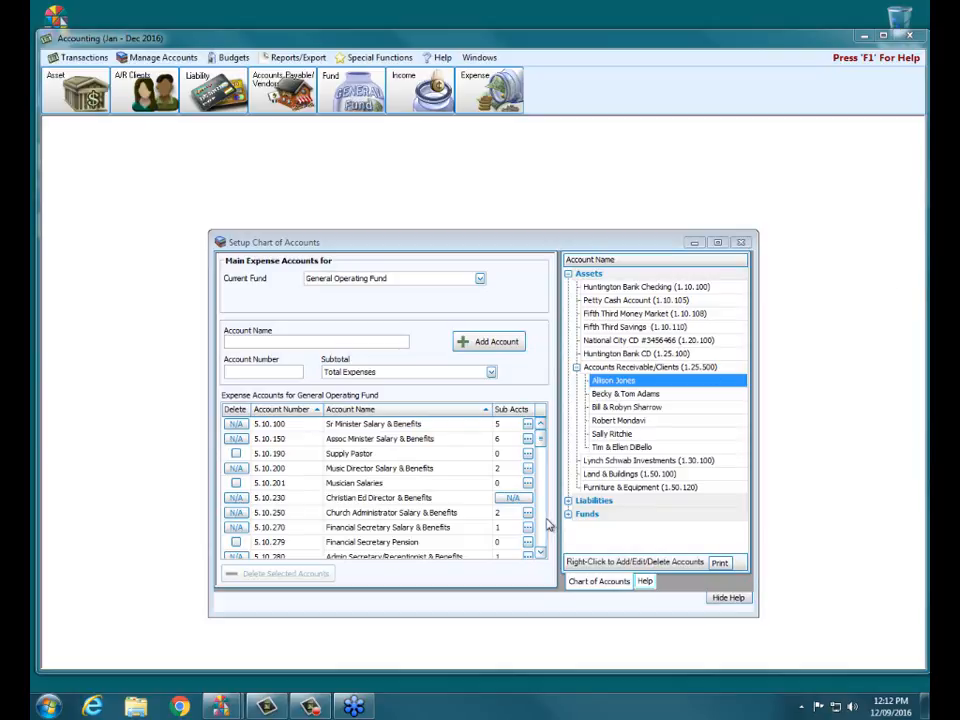
Mark the Repairs & Maintenance, Custodian Supplies and Office Expense accounts of the General Operating Fund for deletion.
scroll(543, 525, down, 6)
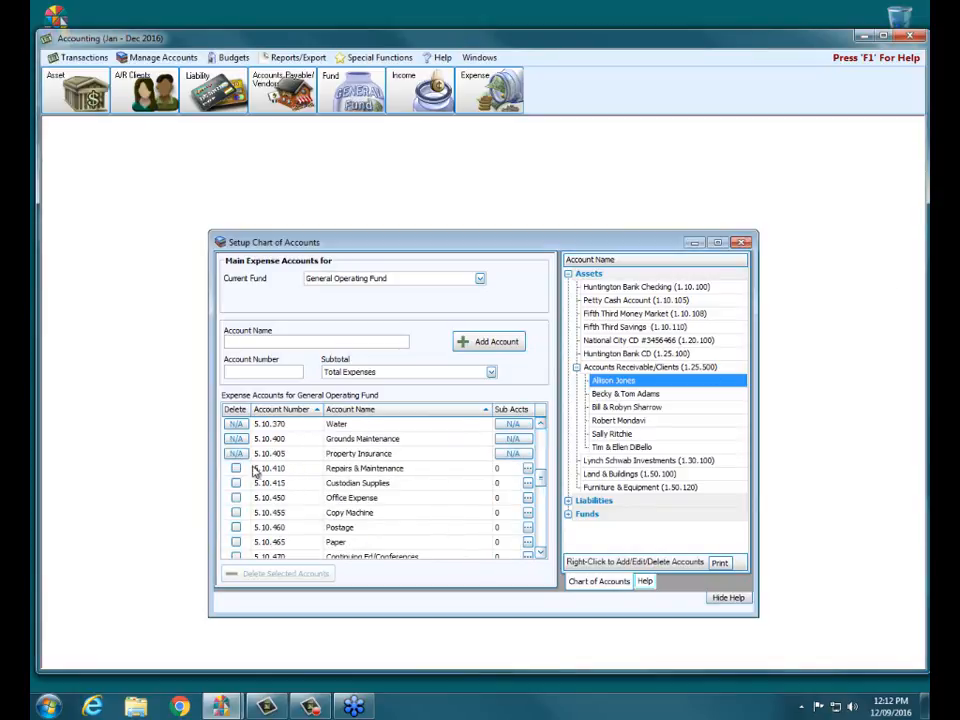
click(236, 468)
click(236, 483)
click(236, 498)
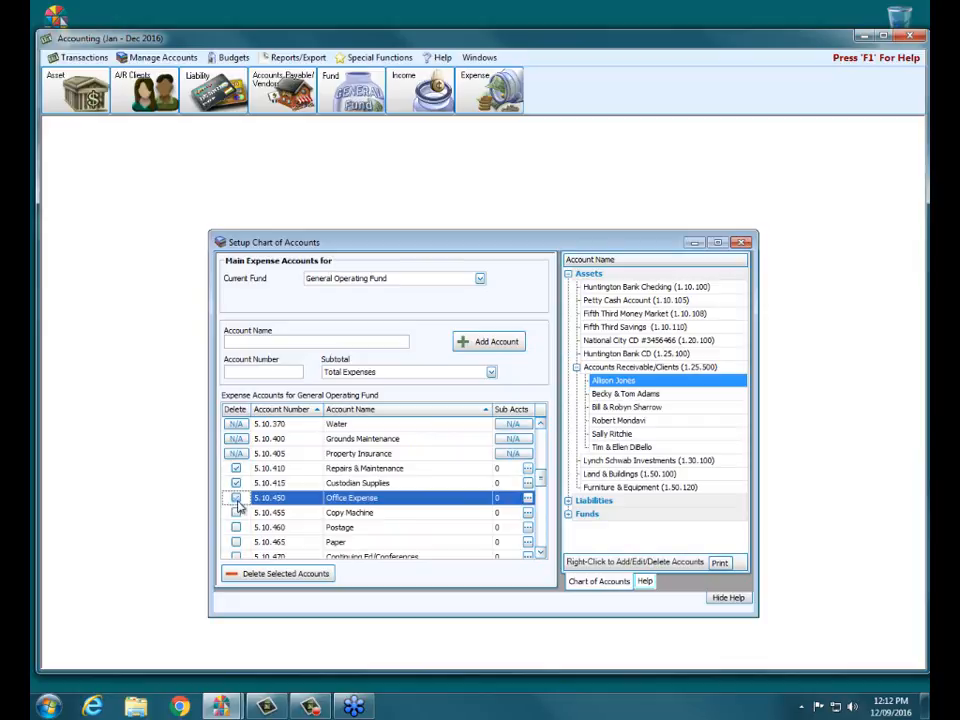
click(236, 512)
click(236, 527)
click(236, 542)
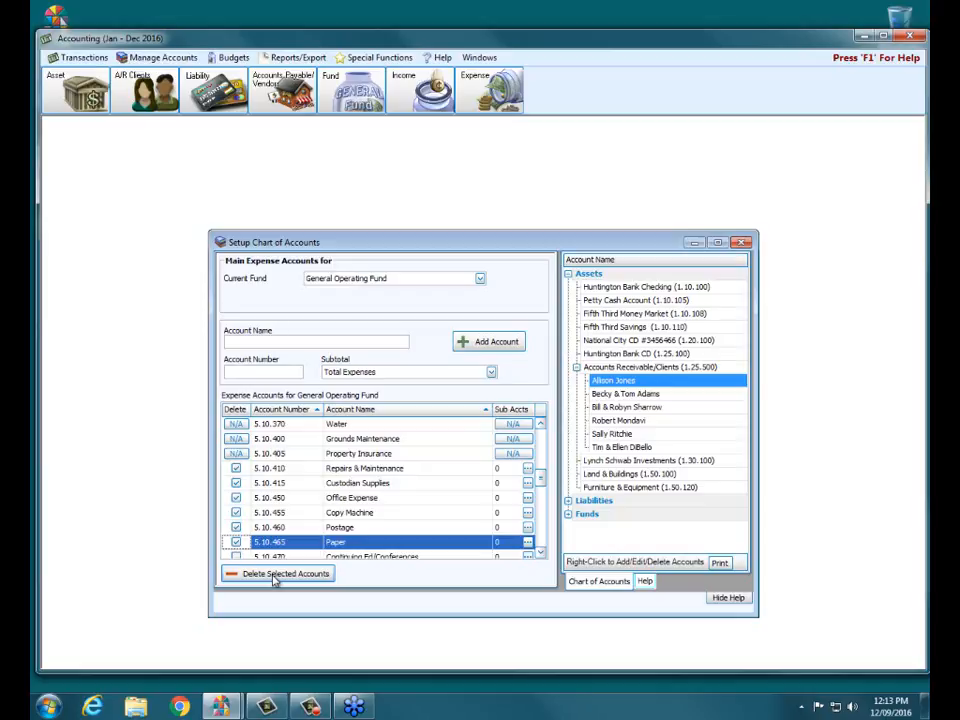
click(236, 542)
click(236, 527)
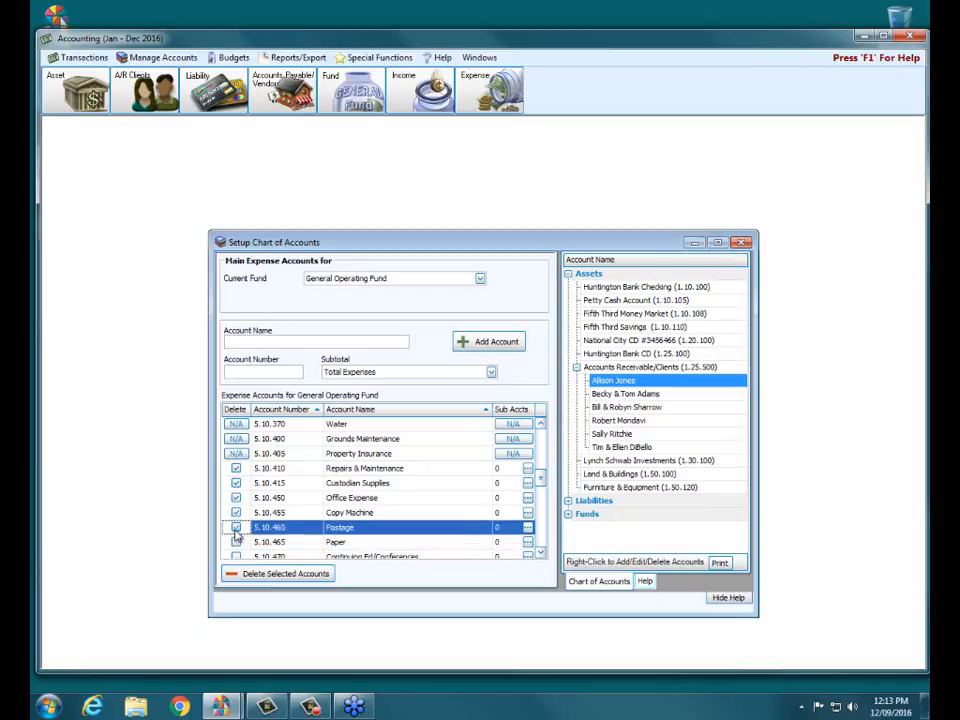
click(236, 512)
Delete the marked Repairs & Maintenance, Custodian Supplies and Office Expense accounts, confirming each deletion.
click(256, 574)
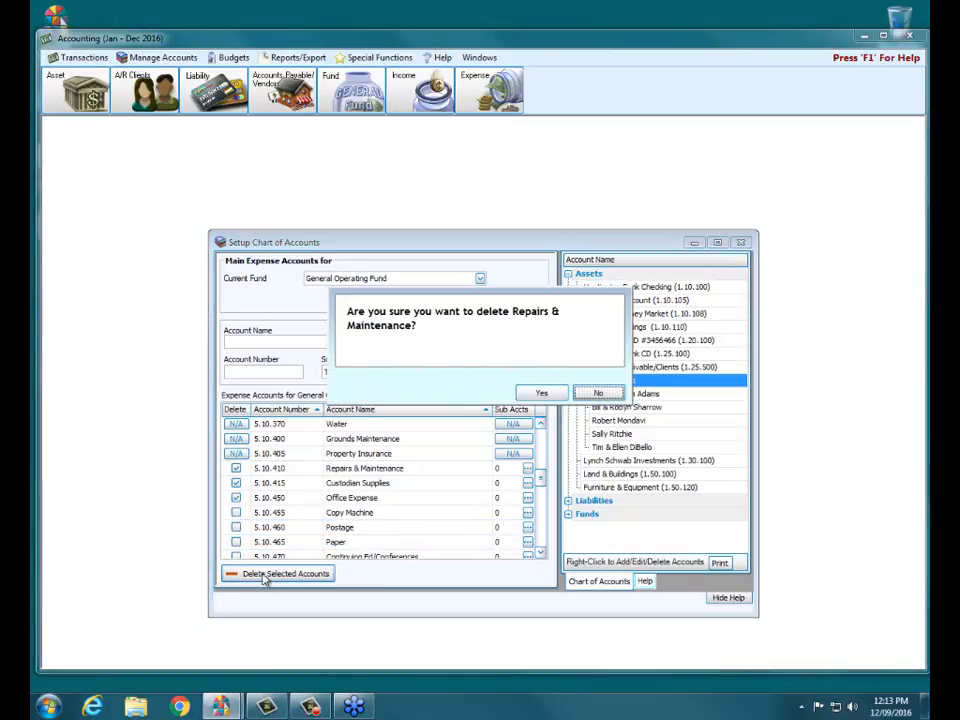
click(541, 393)
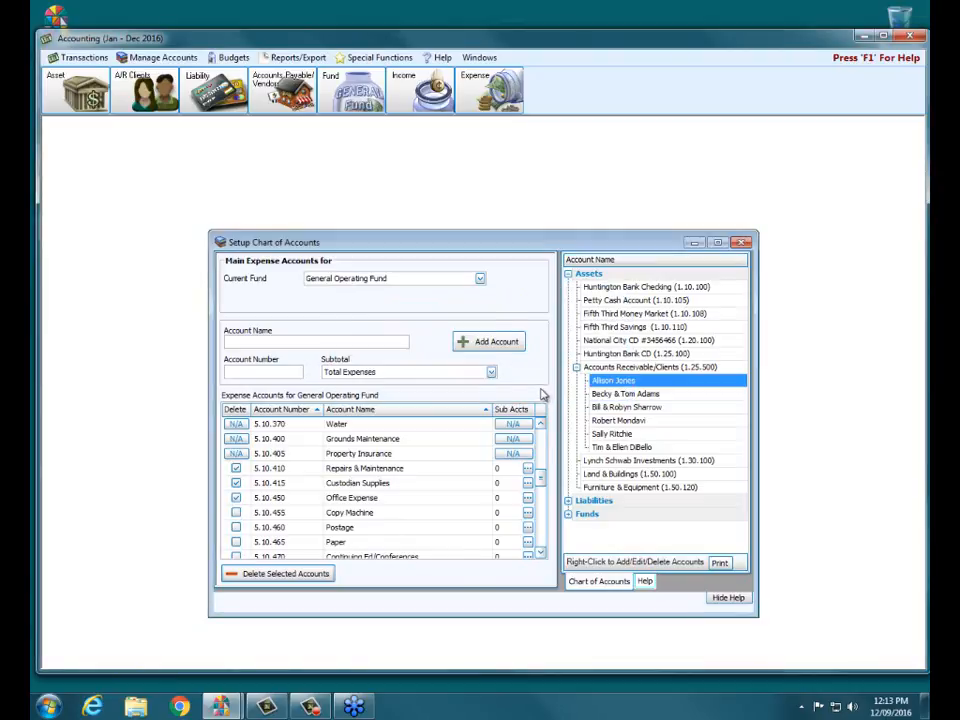
click(542, 395)
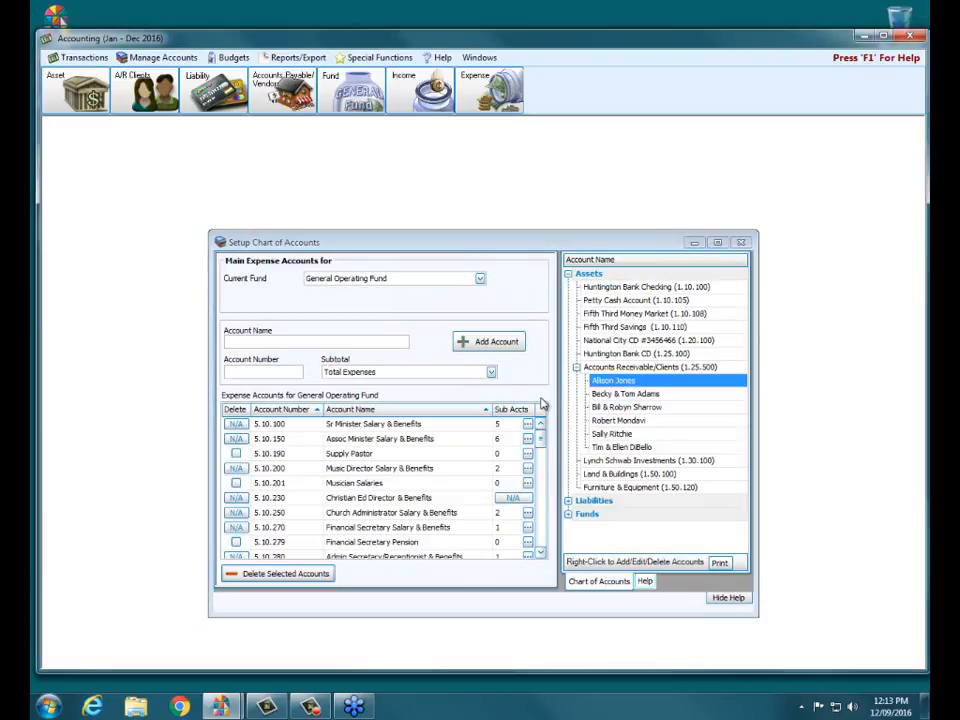
click(541, 394)
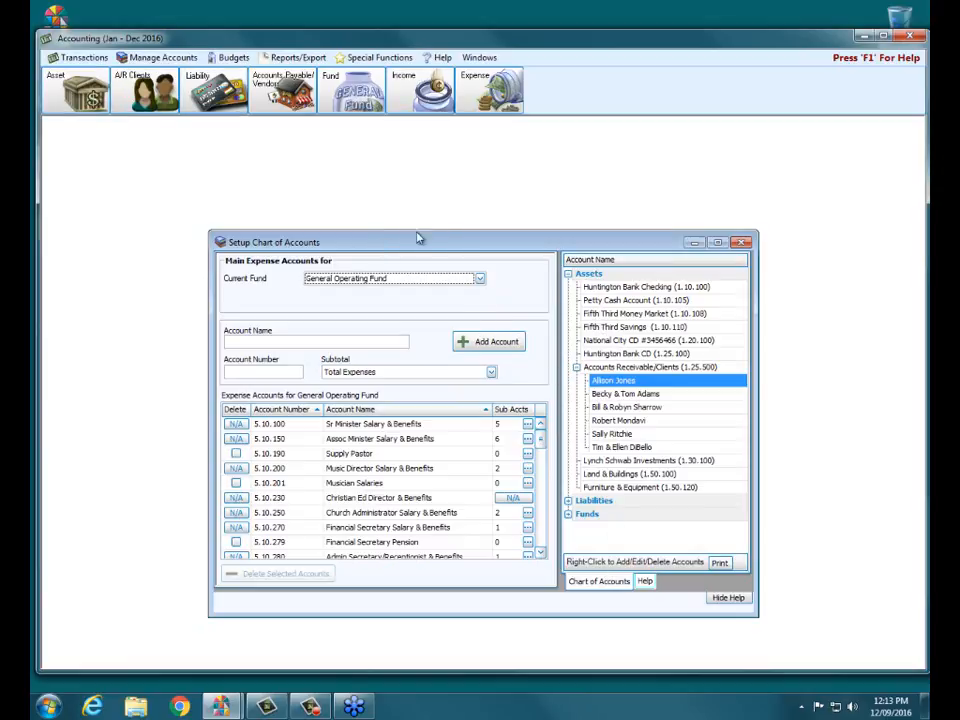
Examine the Liabilities and Funds branches and the actions offered for 941 Taxes Payable, and close the account setup.
click(620, 585)
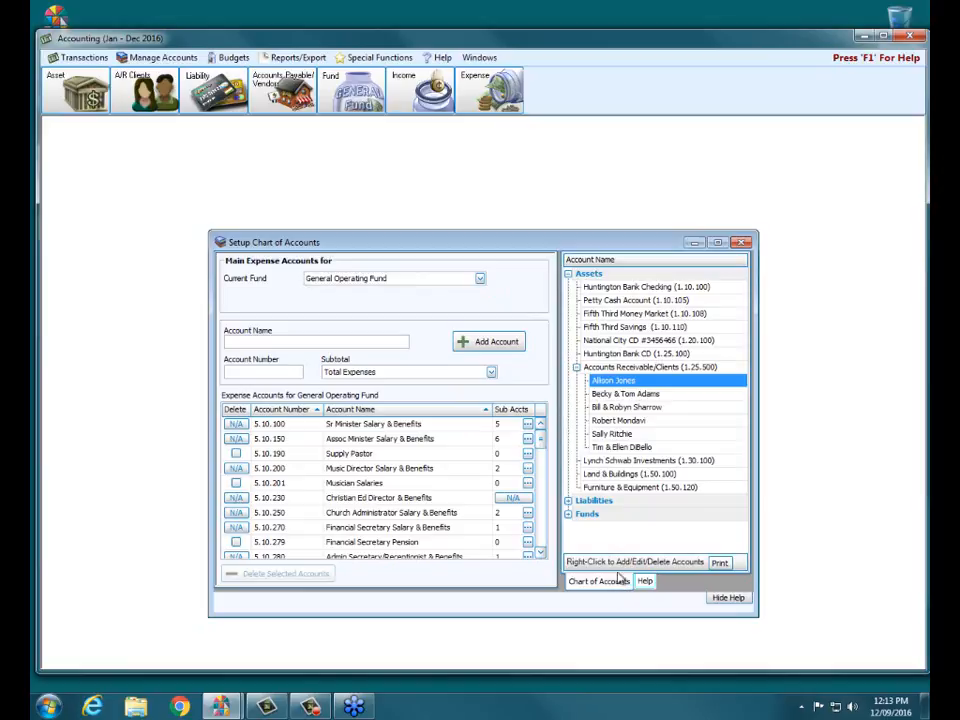
click(568, 273)
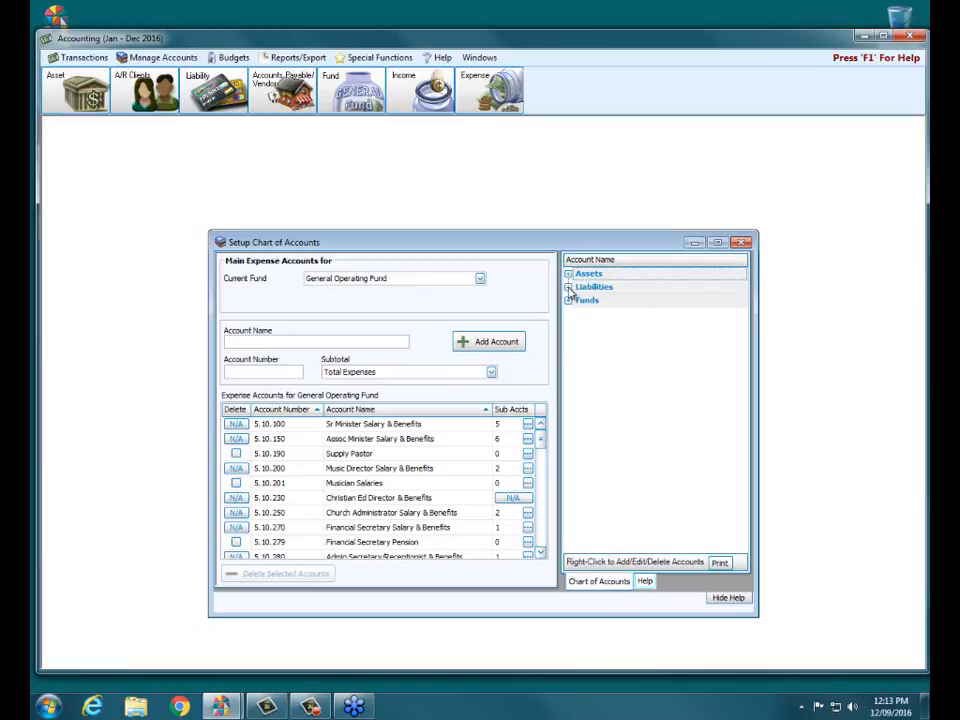
click(568, 287)
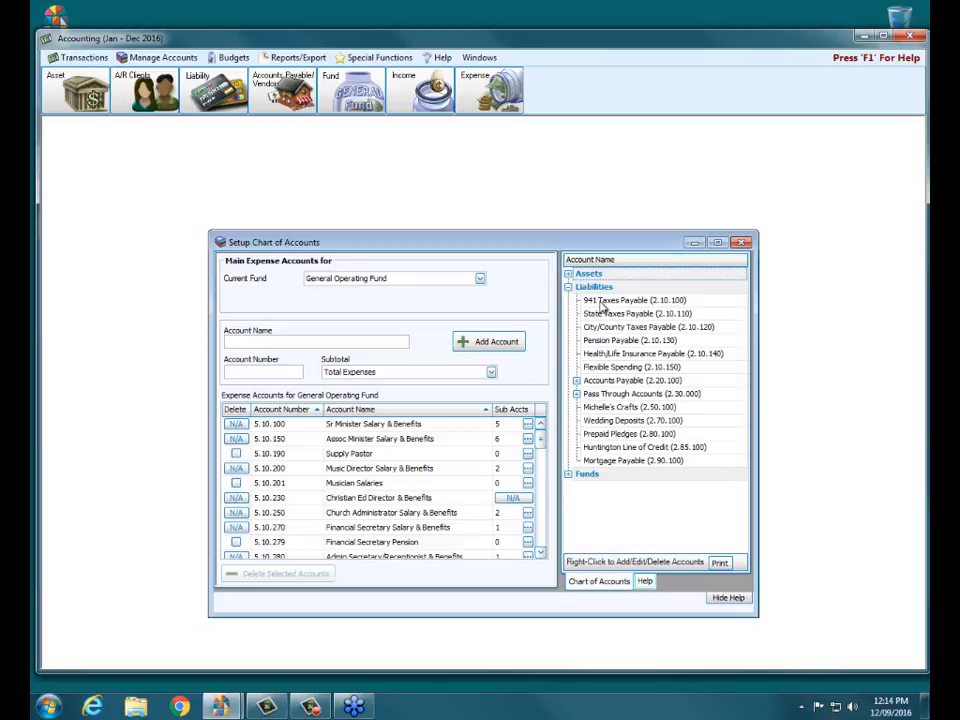
right_click(600, 303)
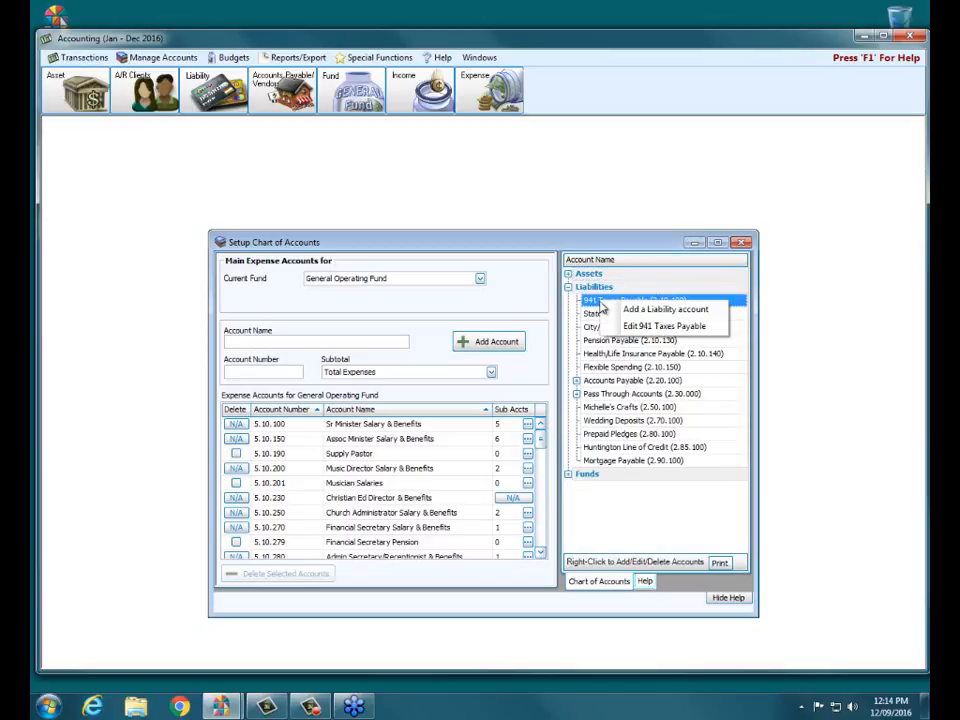
click(568, 287)
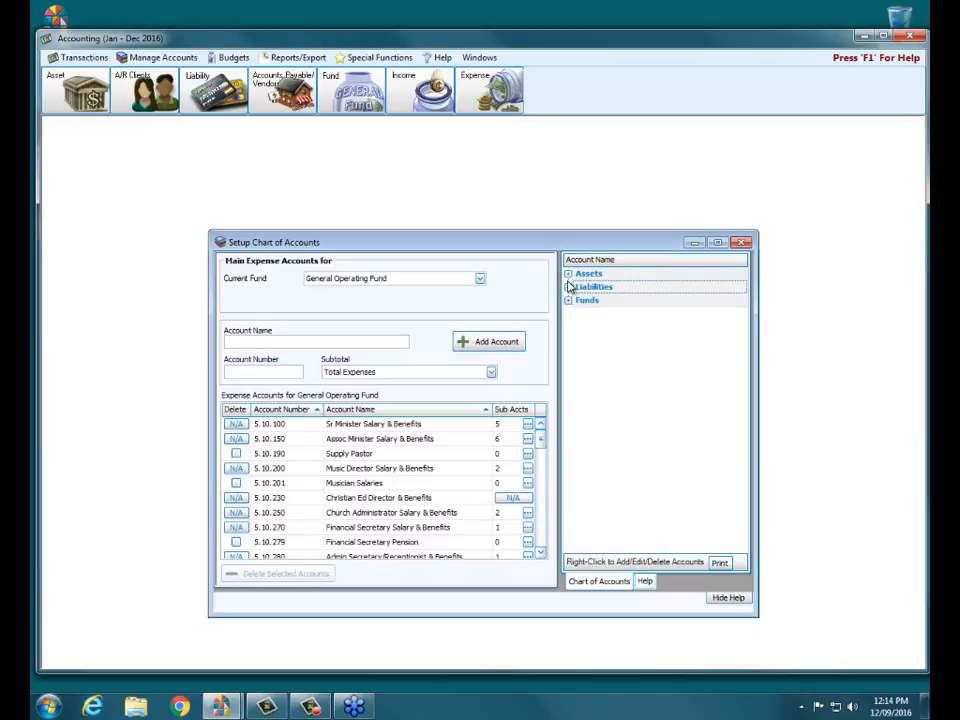
click(568, 300)
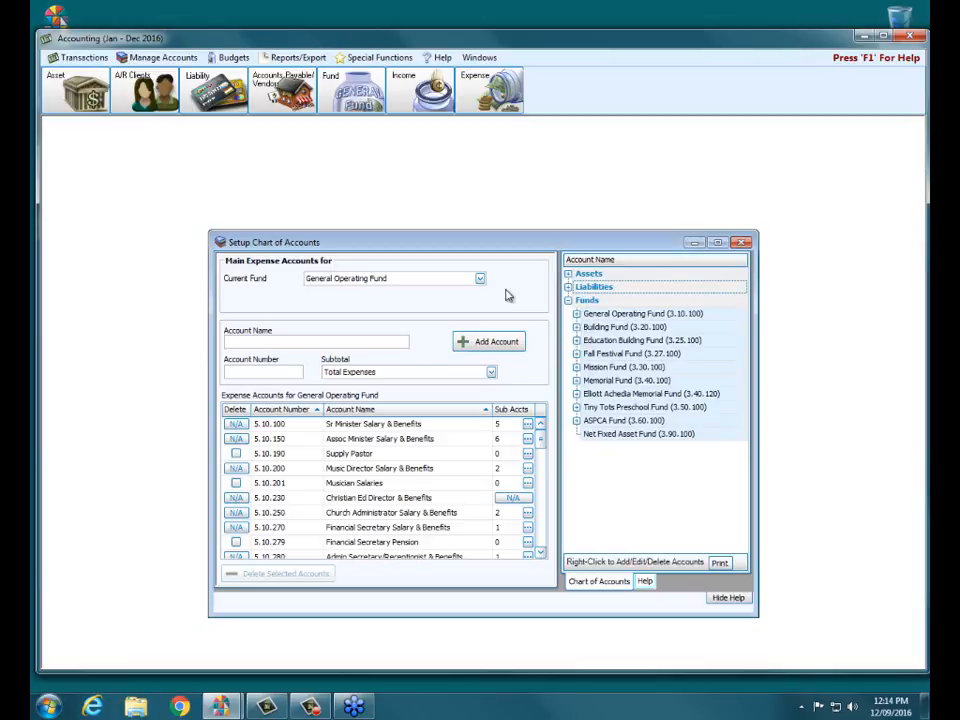
click(741, 242)
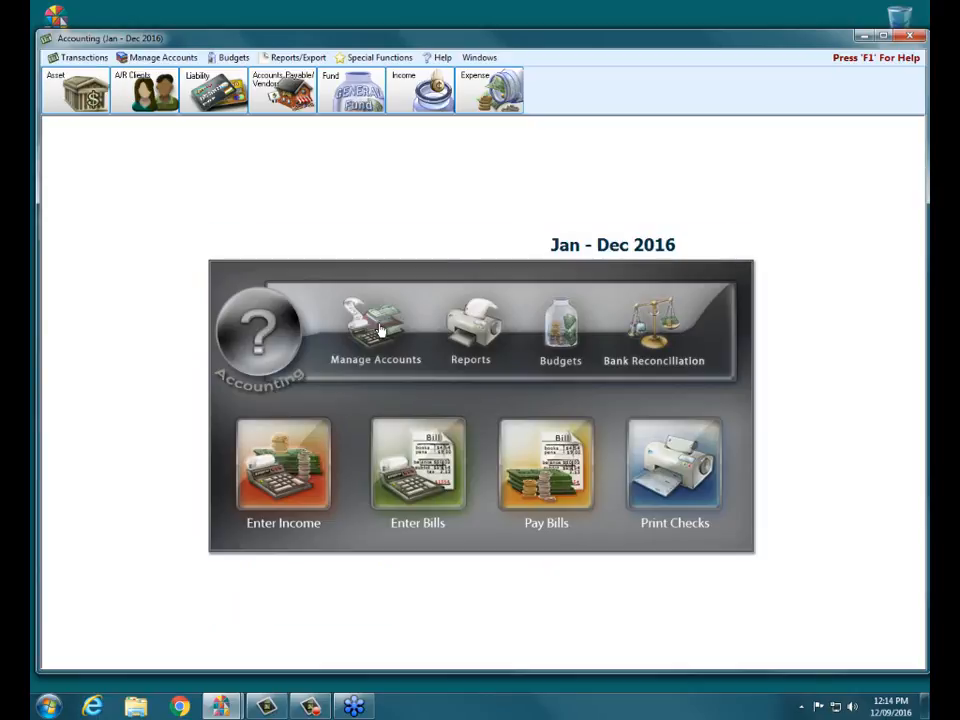
Search the Chart of Accounts for "senior" and show the Senior Citizens expense account in the tree view.
click(378, 328)
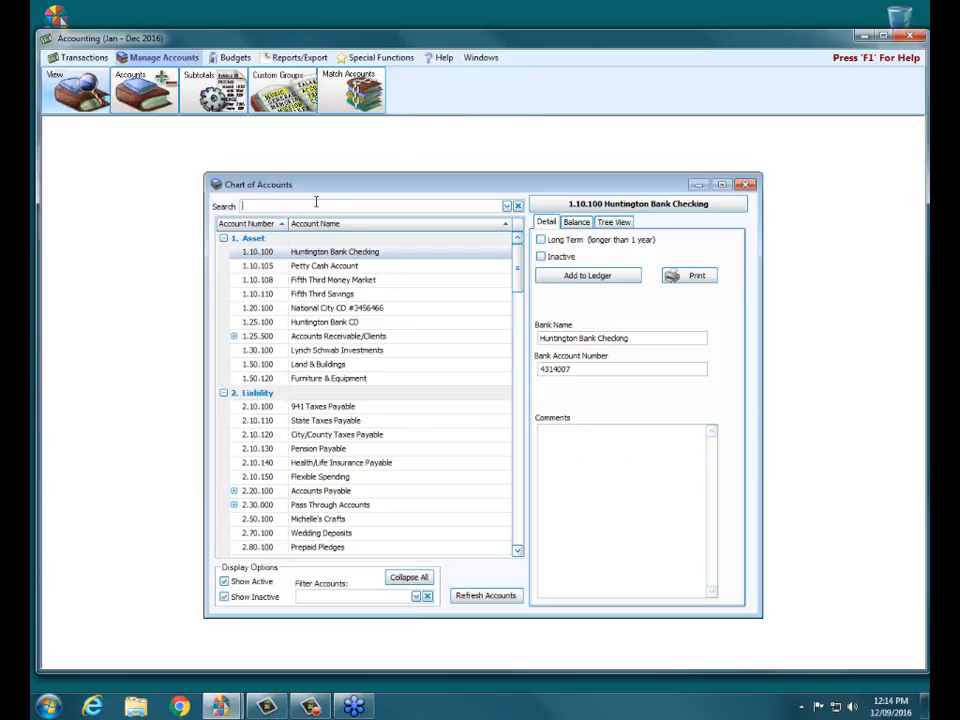
text(senior)
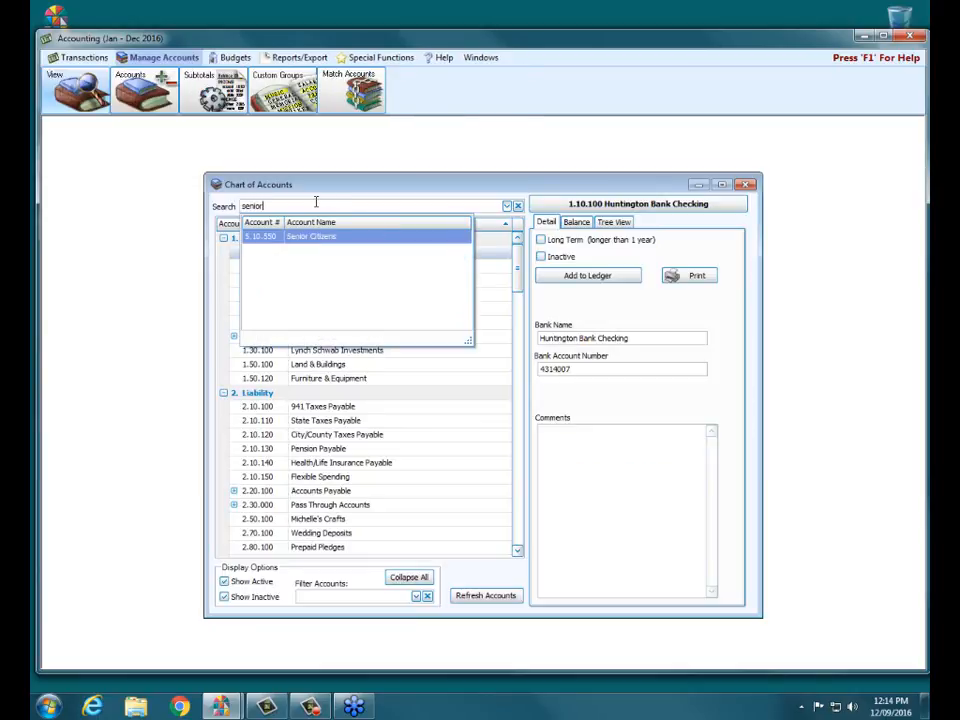
key(Return)
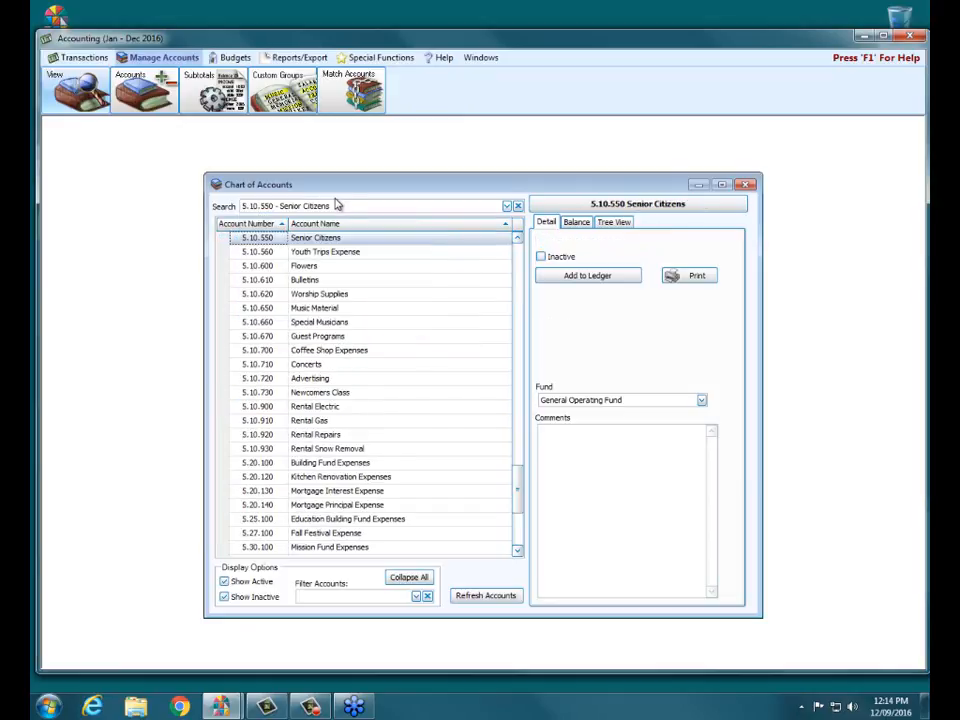
click(614, 221)
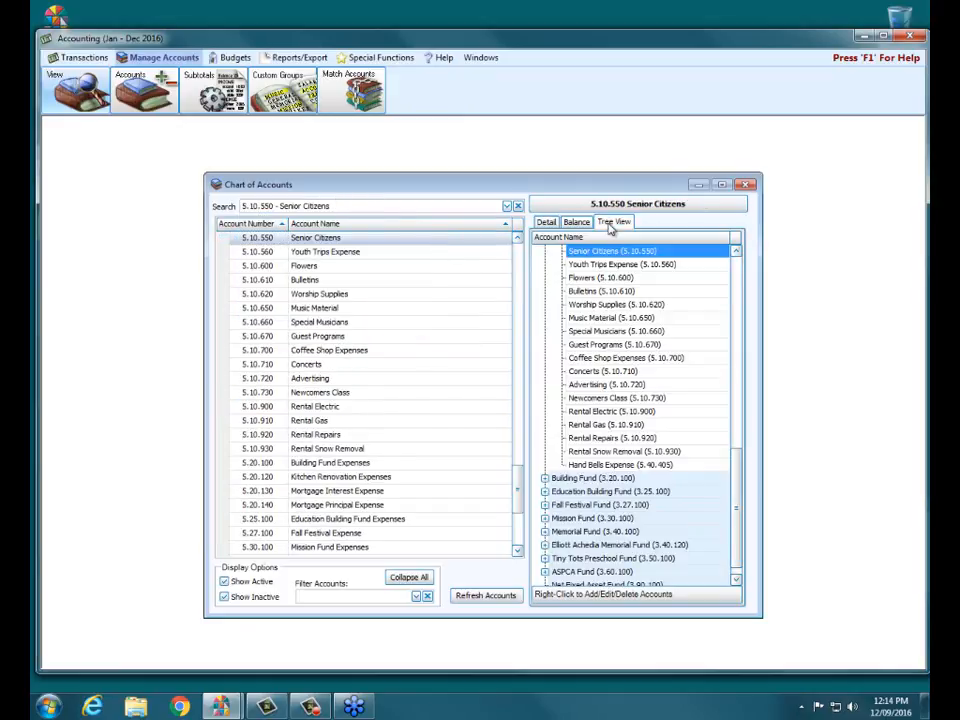
Change the Senior Citizens account number to 5.10.555 and close the Chart of Accounts.
right_click(604, 256)
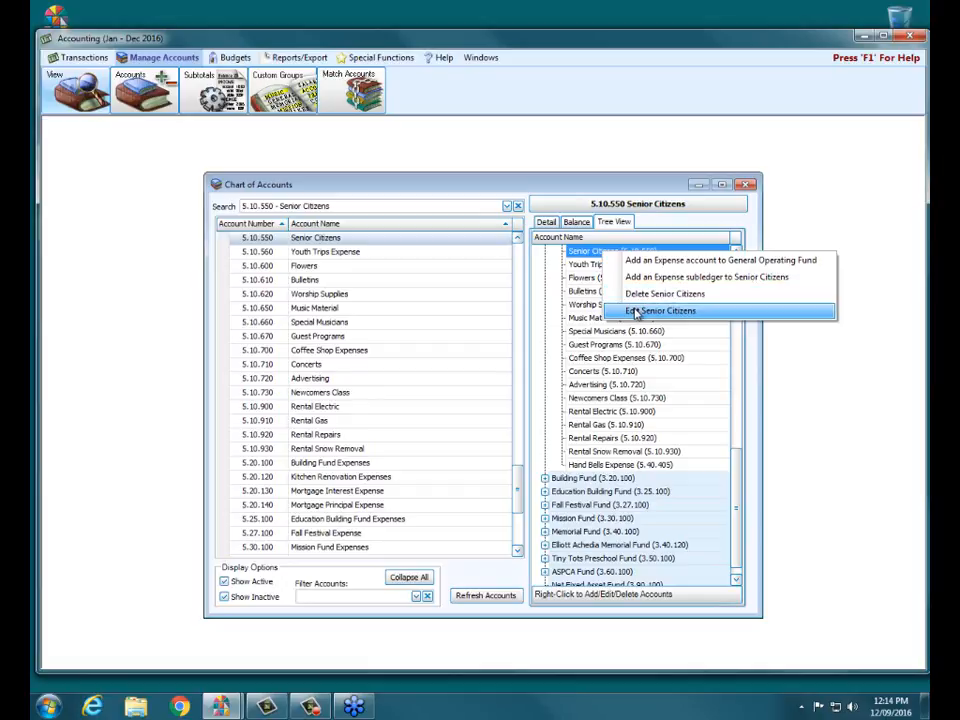
click(638, 311)
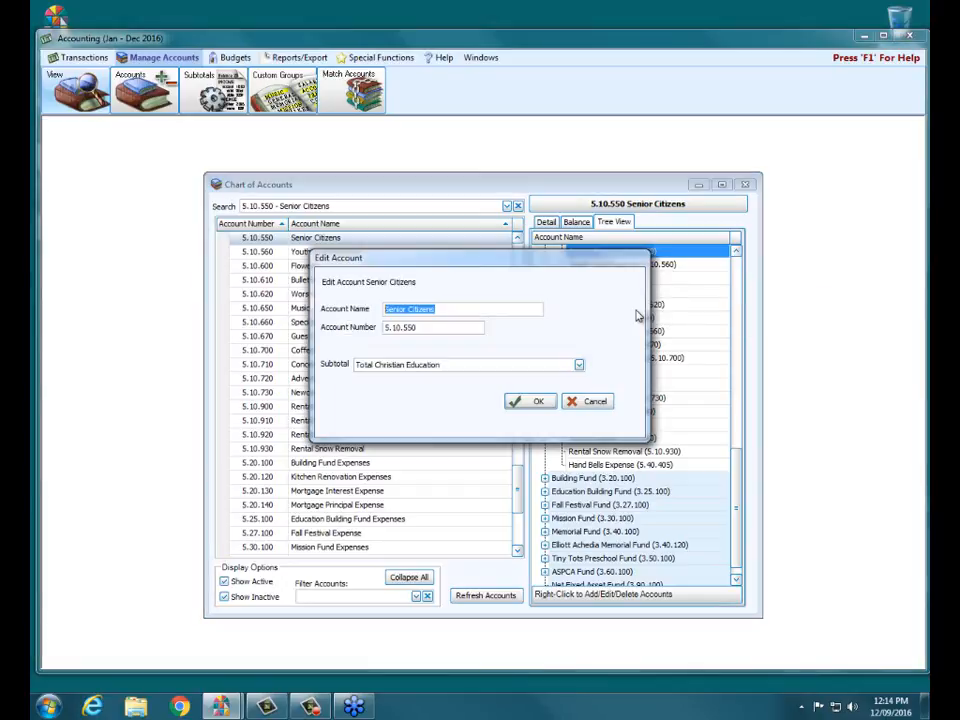
click(476, 313)
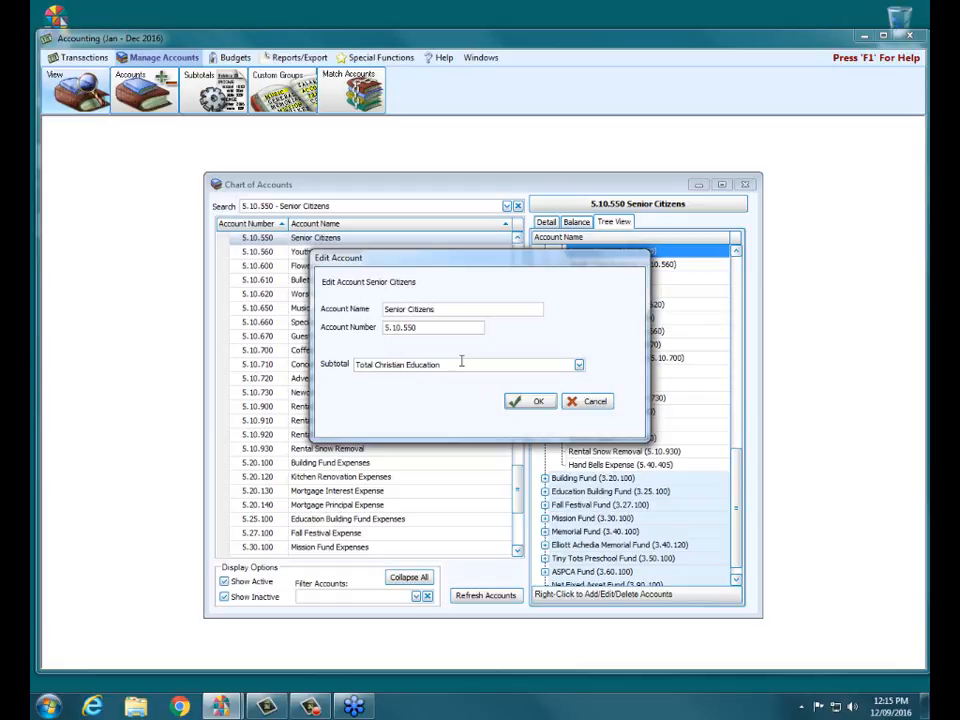
key(BackSpace)
key(BackSpace)
text(55)
click(538, 401)
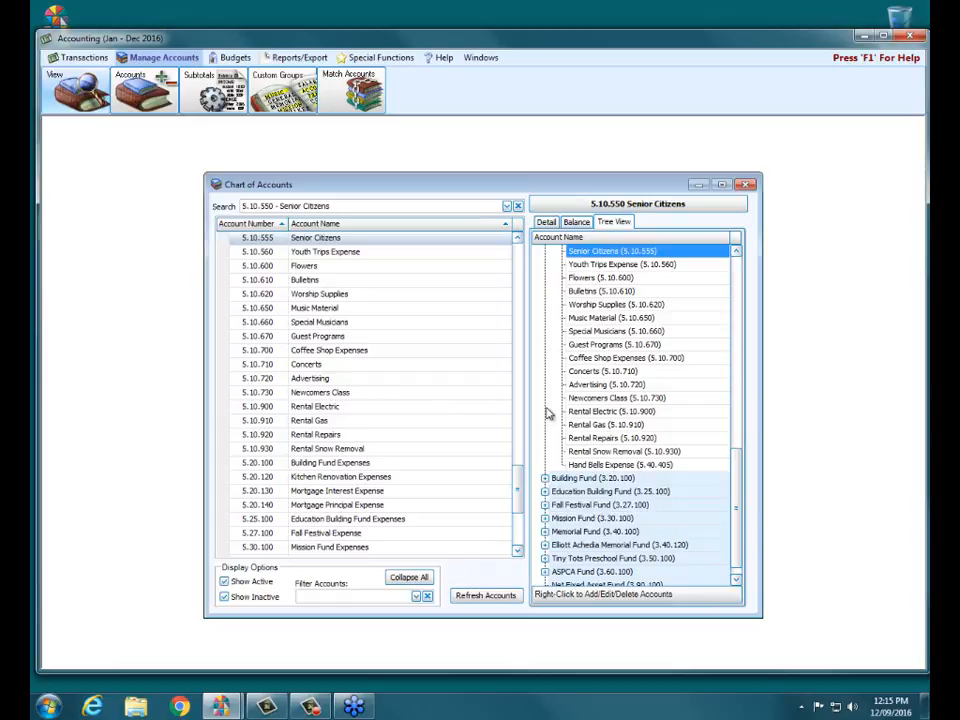
click(745, 184)
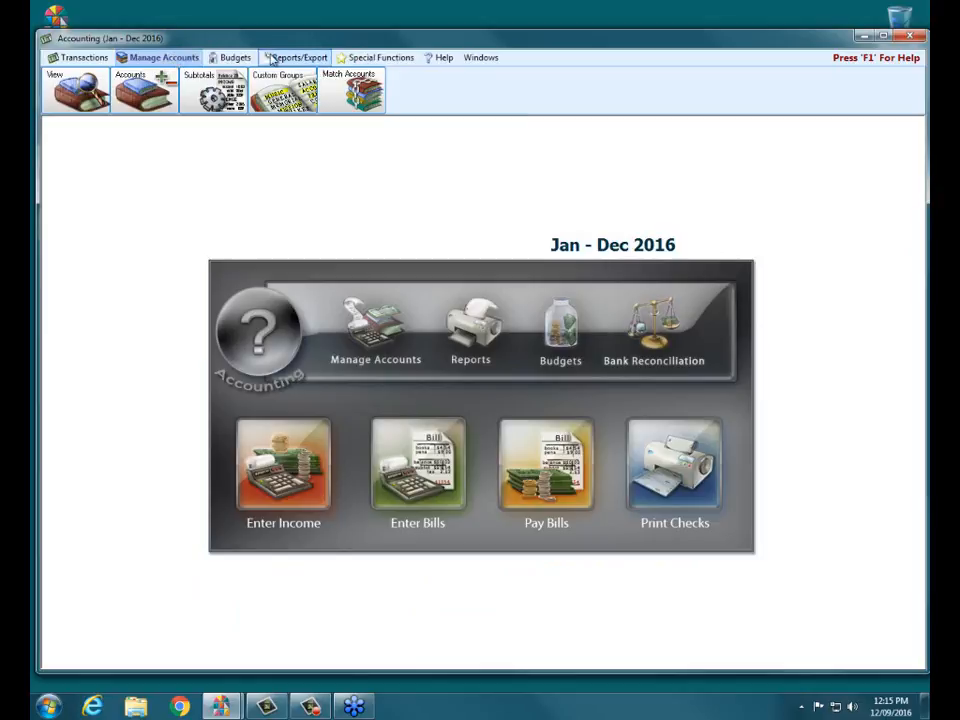
Open the Renumber Chart of Accounts screen, review the before and after account numbers, and close it.
click(363, 58)
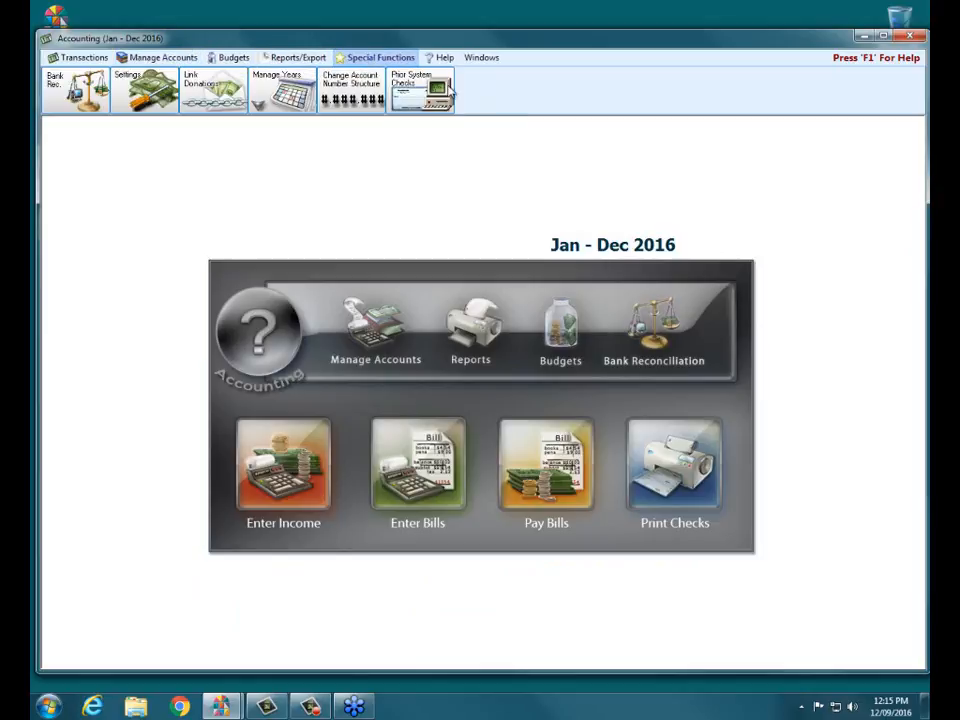
click(358, 88)
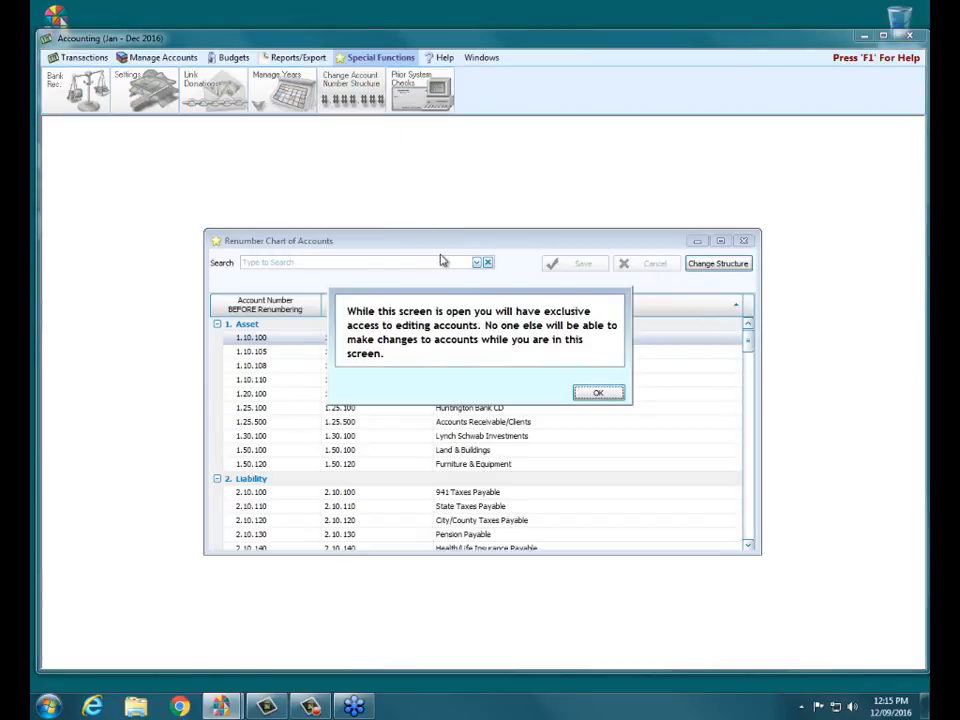
click(600, 394)
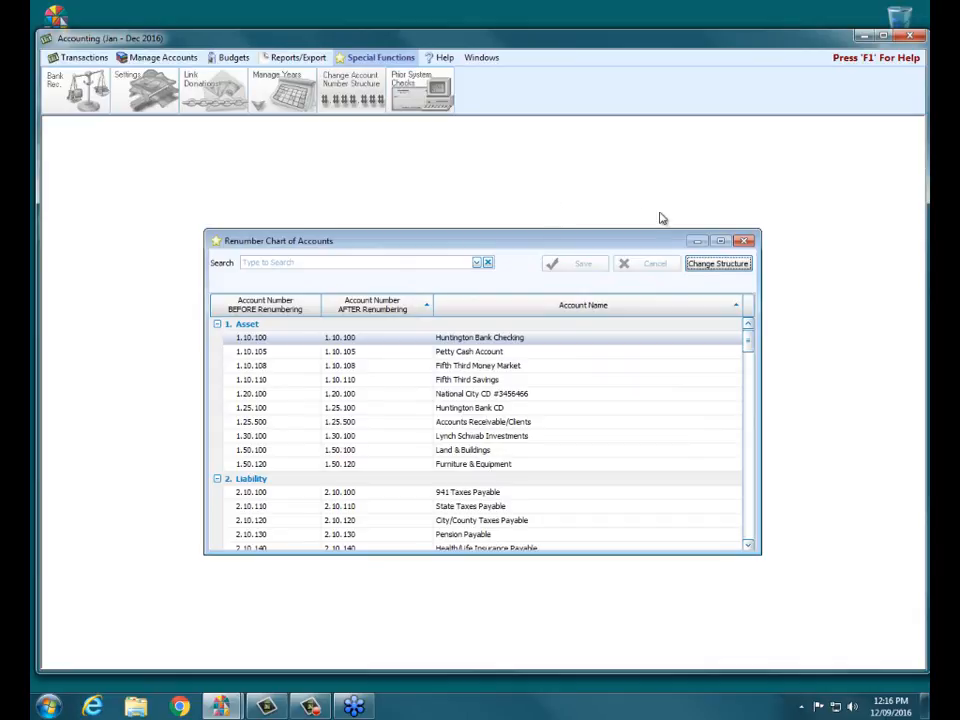
click(744, 242)
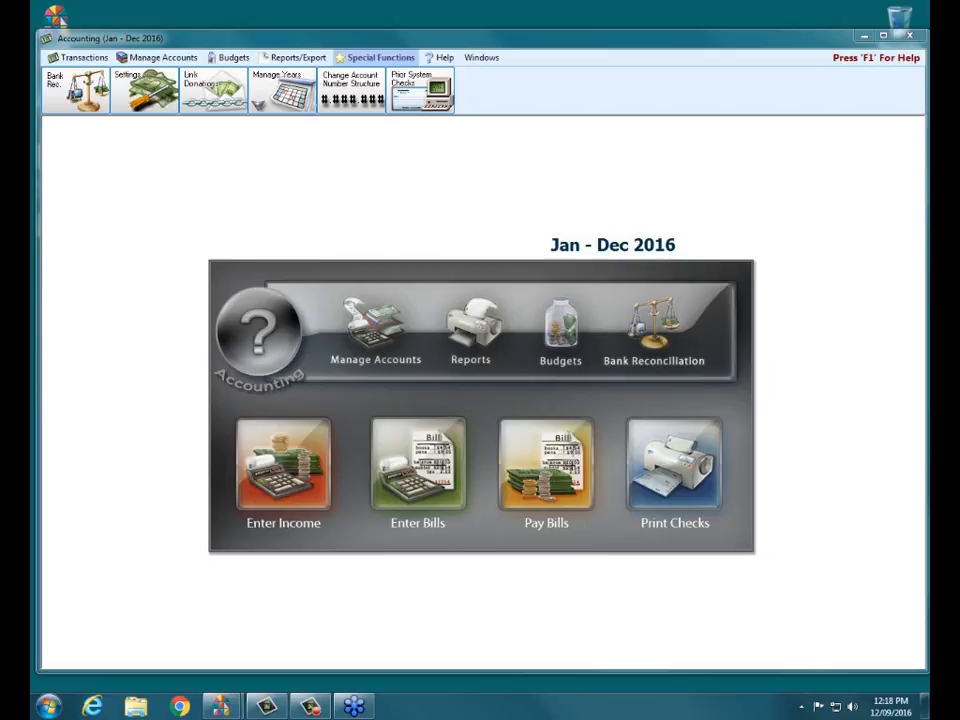
Switch to Internet Explorer, open the Church Windows Software YouTube channel and search the channel for "deleting".
click(93, 709)
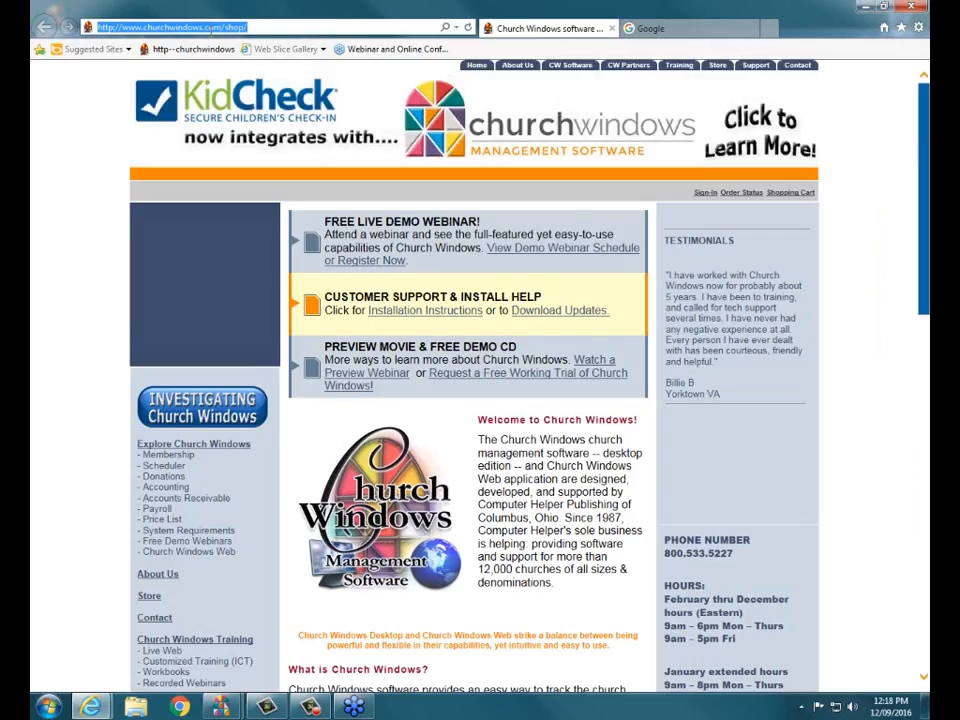
text(you)
click(207, 44)
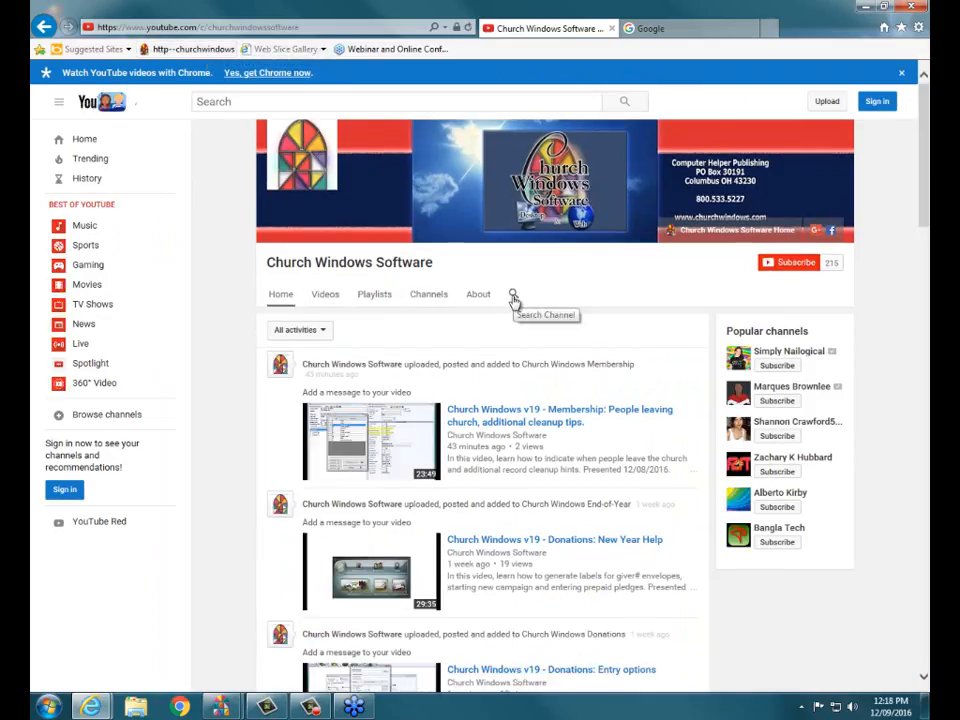
click(512, 297)
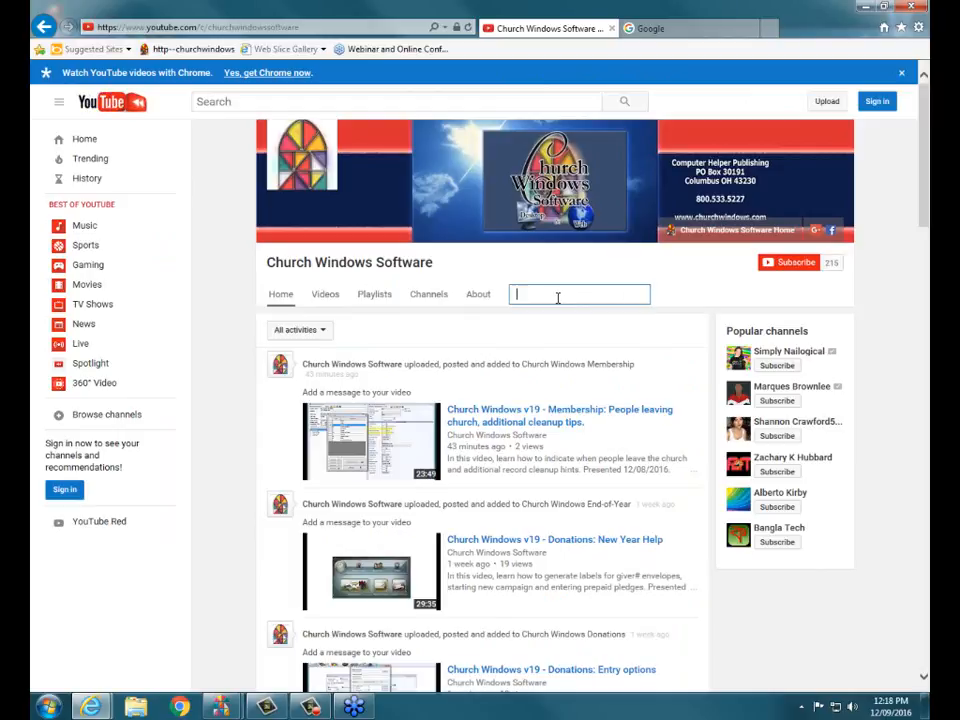
text(deleting)
key(Return)
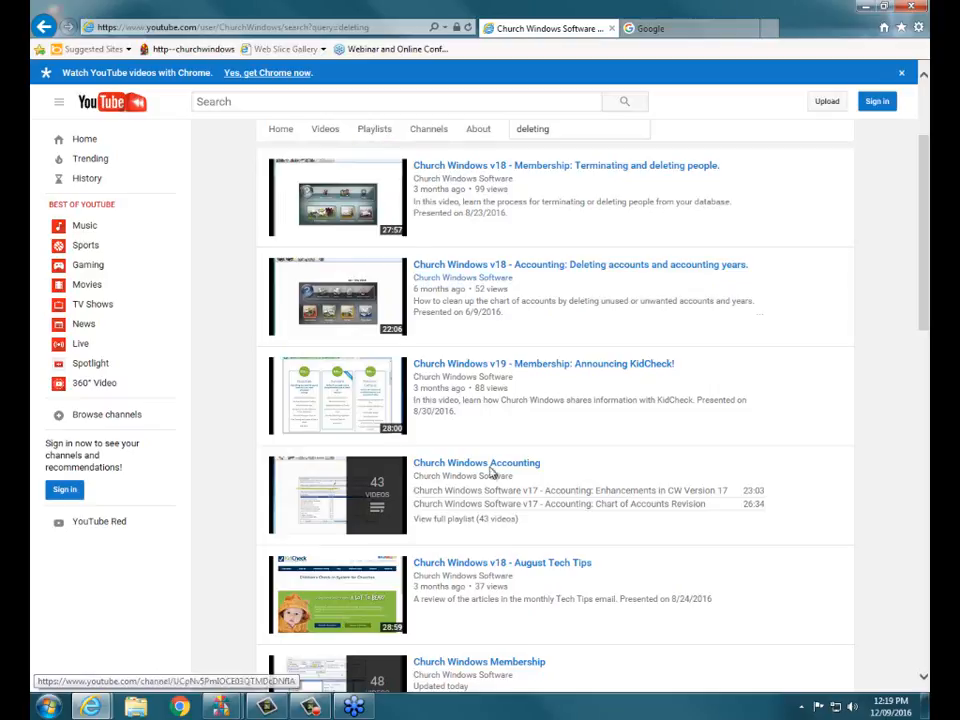
Open the Church Windows Accounting playlist from the channel's playlists and look through its videos to the end.
click(372, 133)
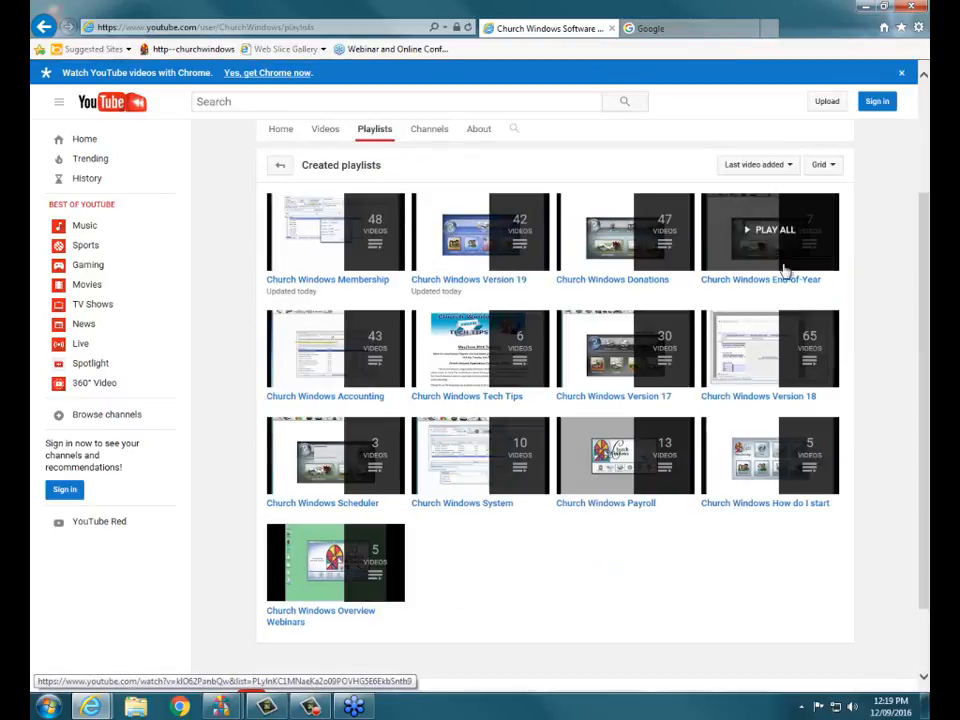
click(366, 363)
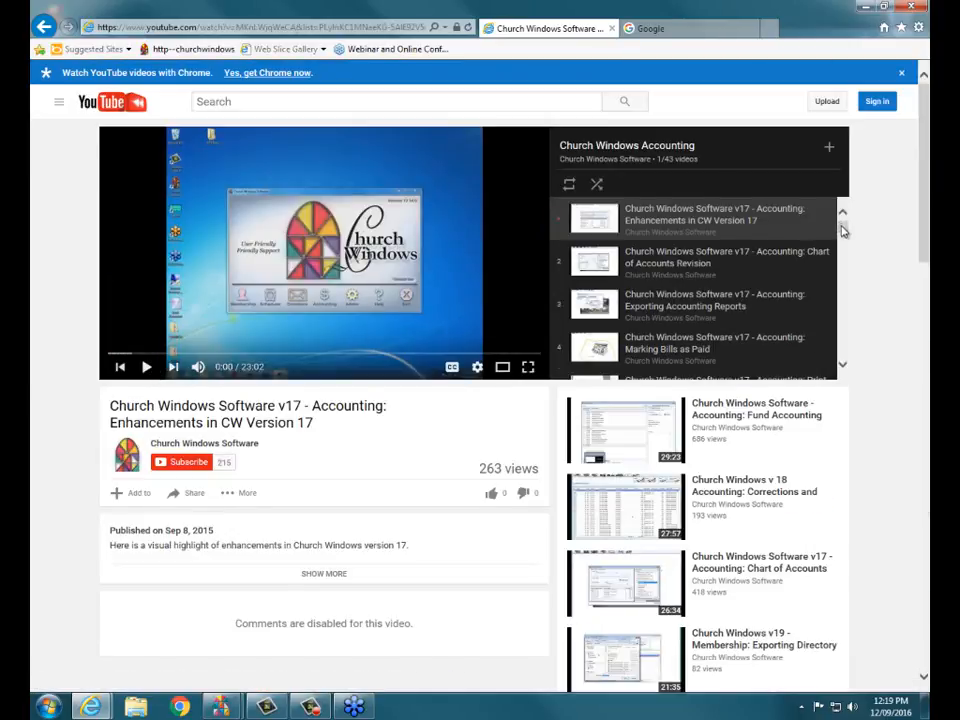
drag(841, 229, 826, 356)
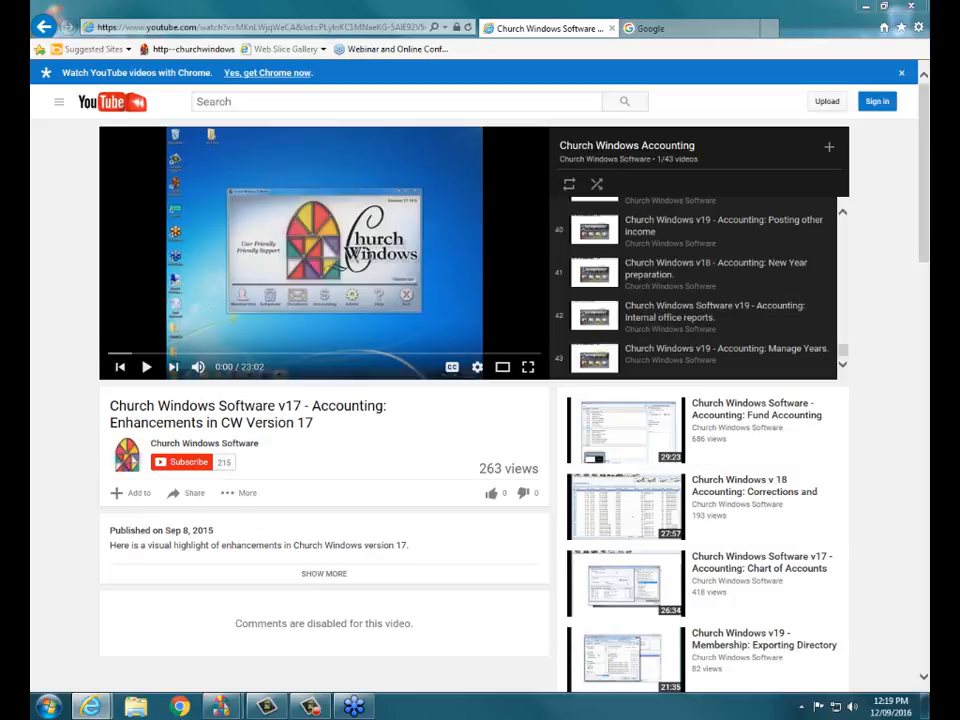
Dismiss the Chrome promotion banner on YouTube and close Internet Explorer with all its tabs.
click(901, 72)
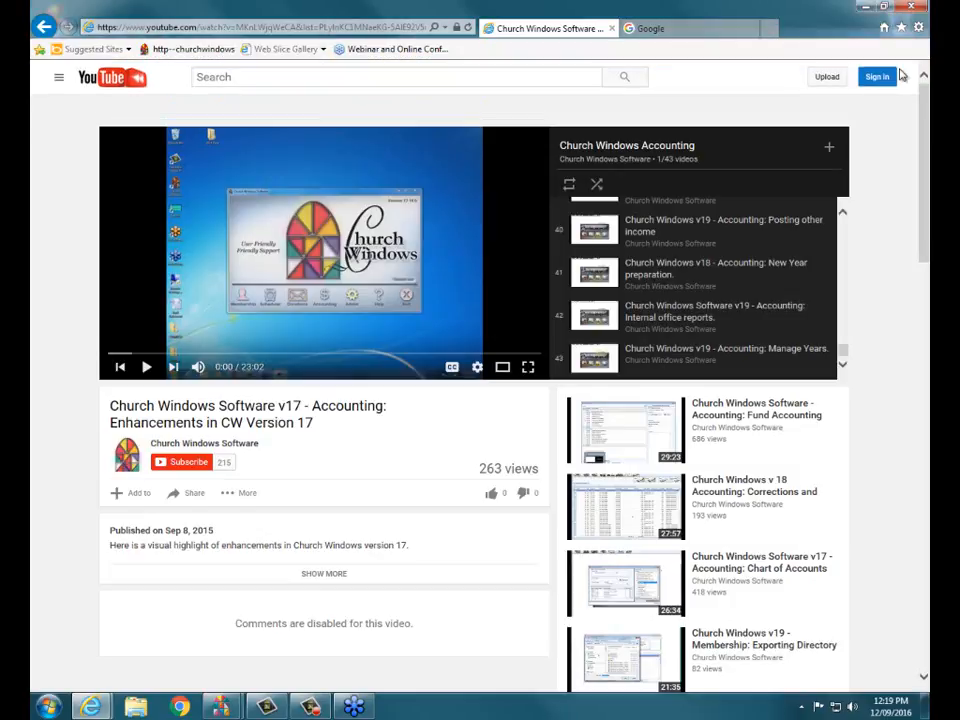
click(898, 12)
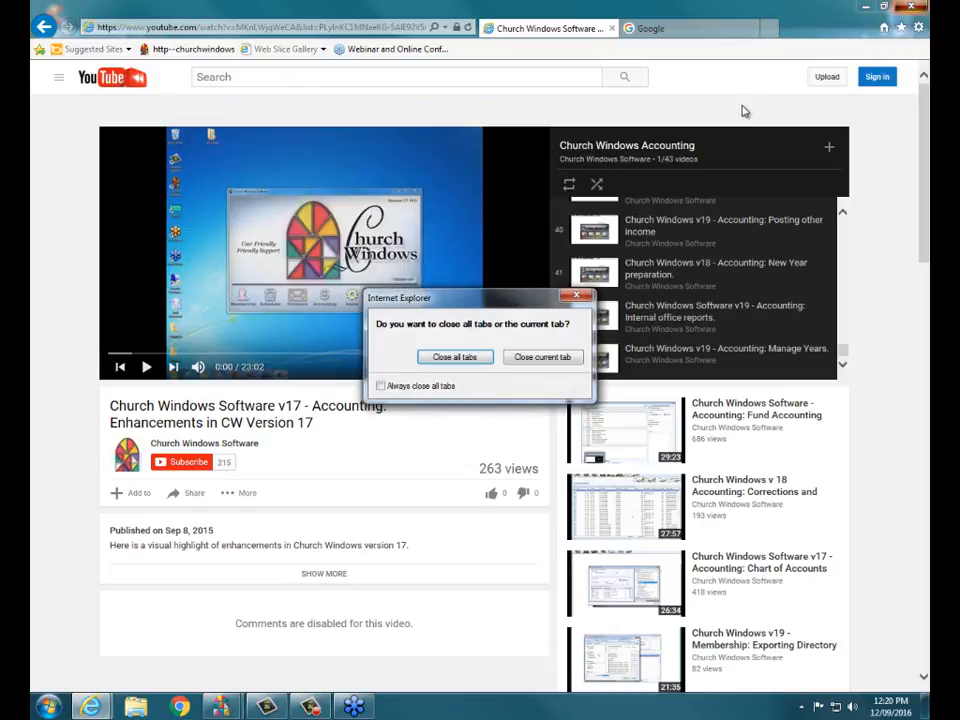
click(460, 357)
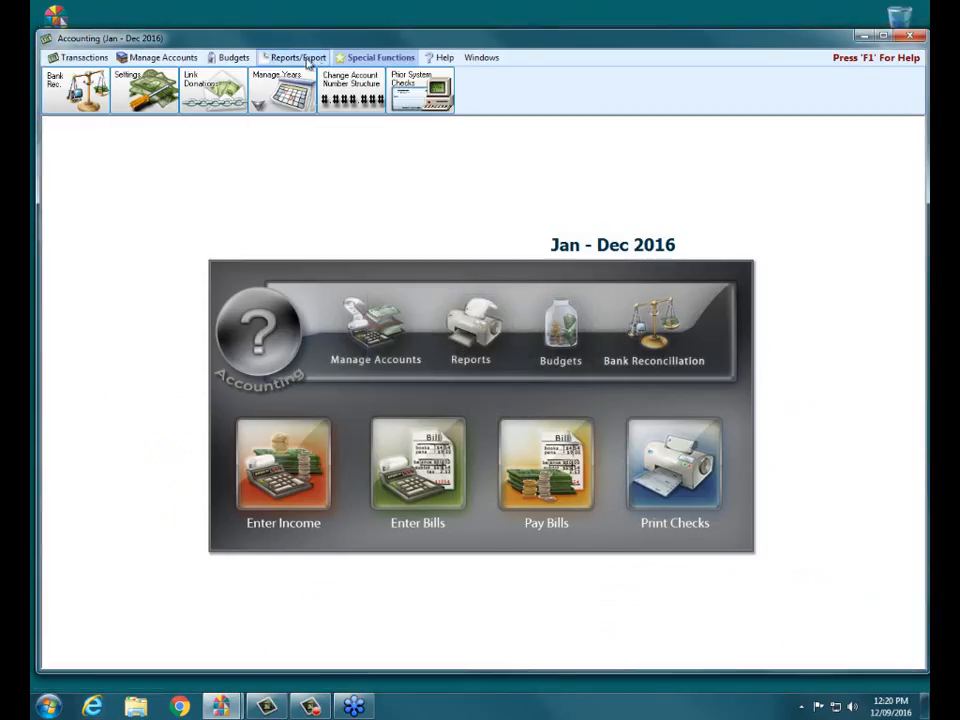
Preview the List Chart of Accounts worksheet report for December 2016 with zero-balance accounts included, and close the report and its options.
click(308, 62)
click(212, 92)
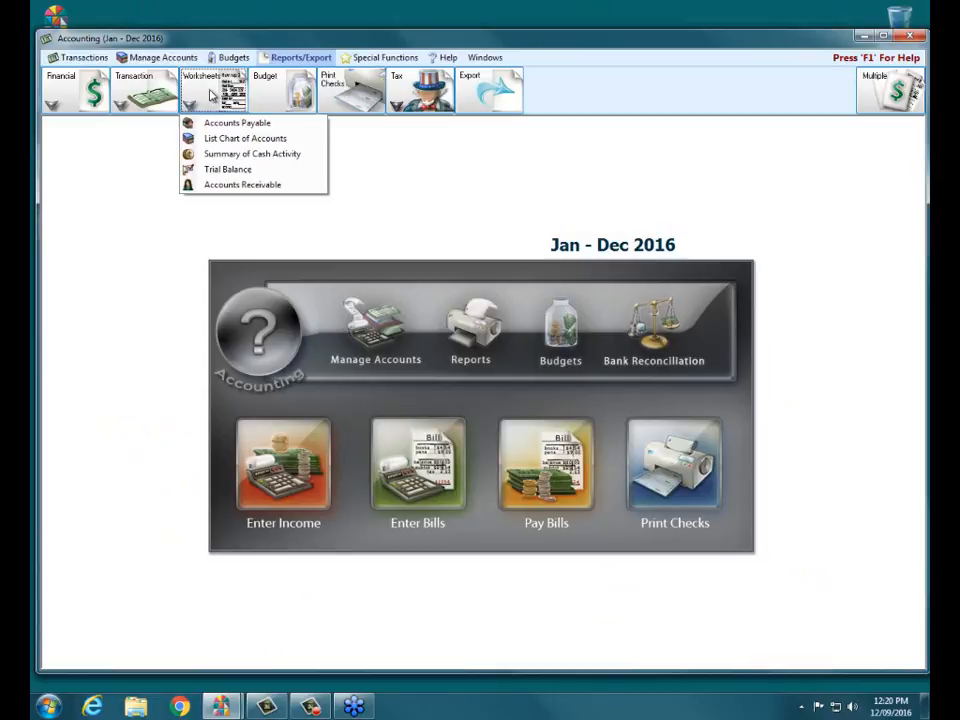
click(222, 142)
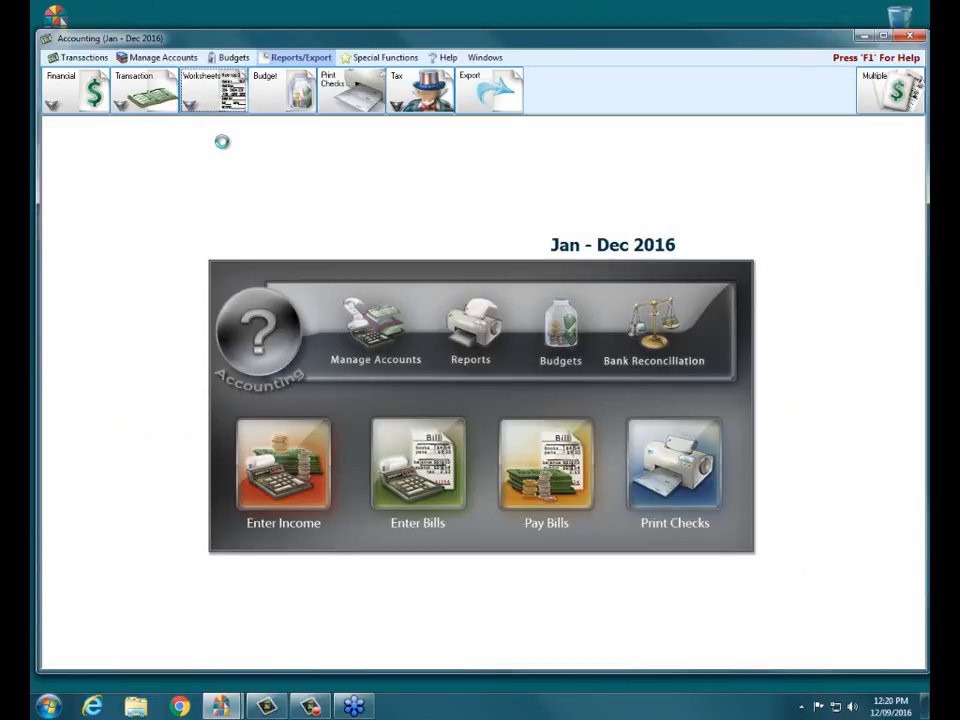
click(230, 339)
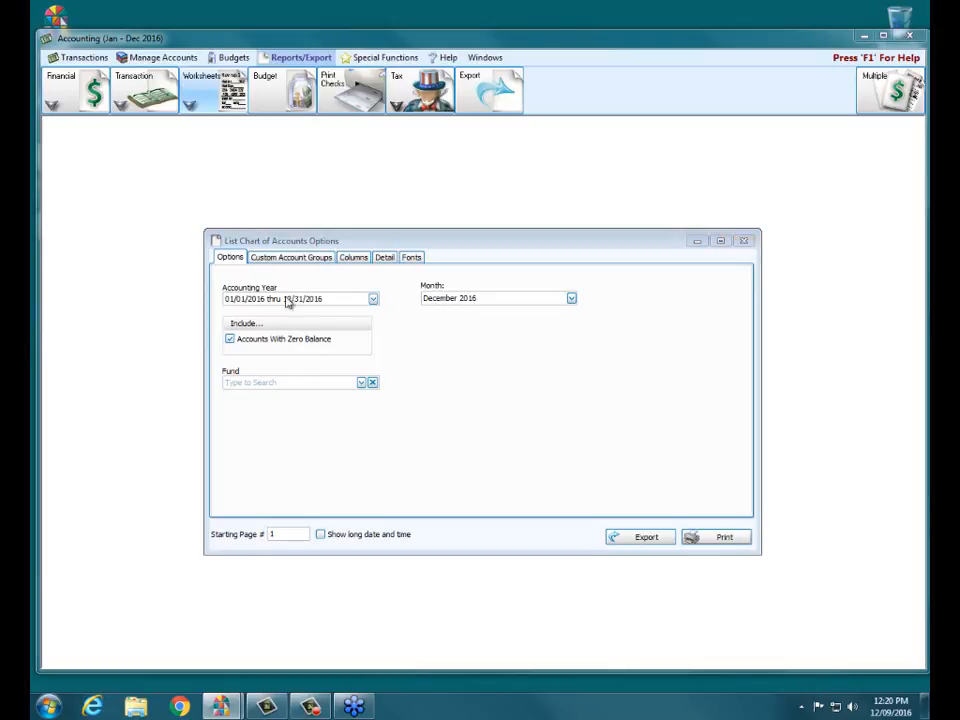
click(708, 536)
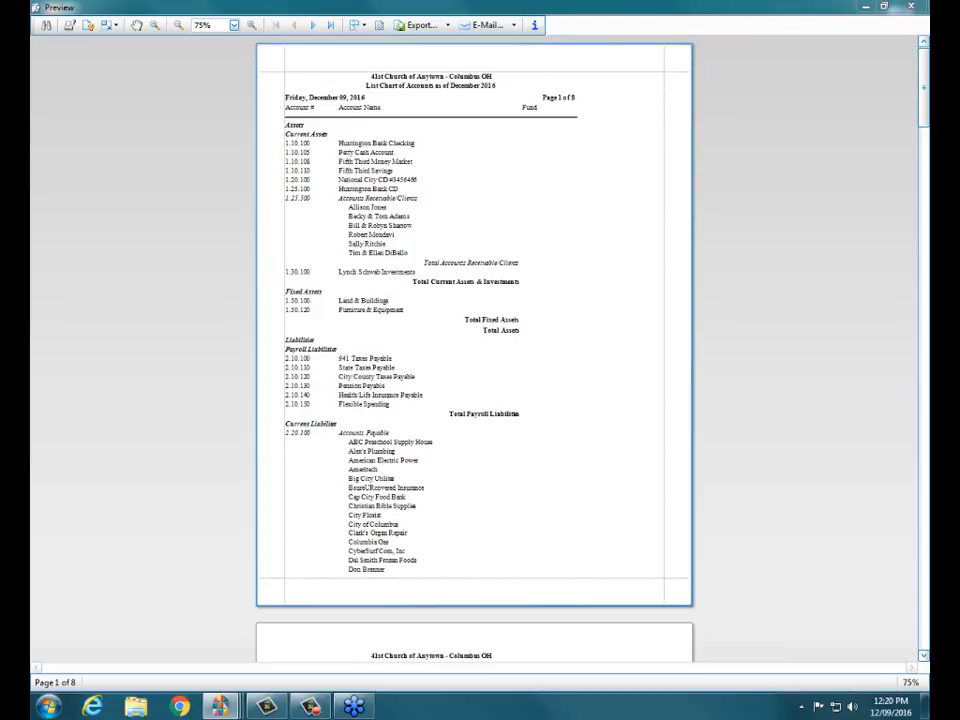
click(917, 7)
click(744, 240)
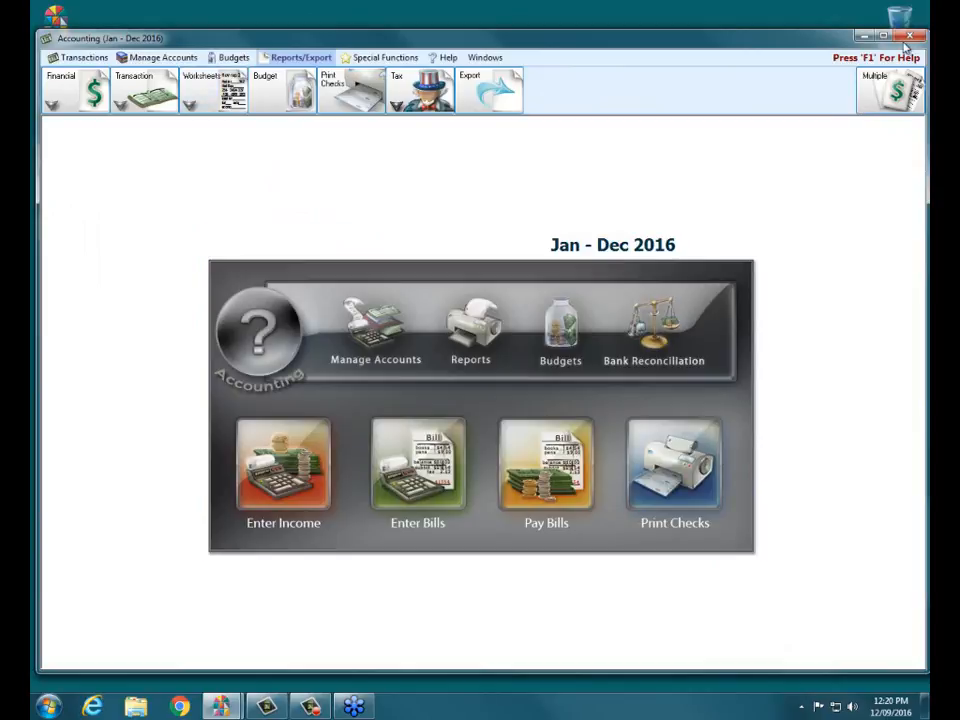
Close the Accounting module and end the GoToWebinar session for everyone.
click(909, 36)
click(540, 394)
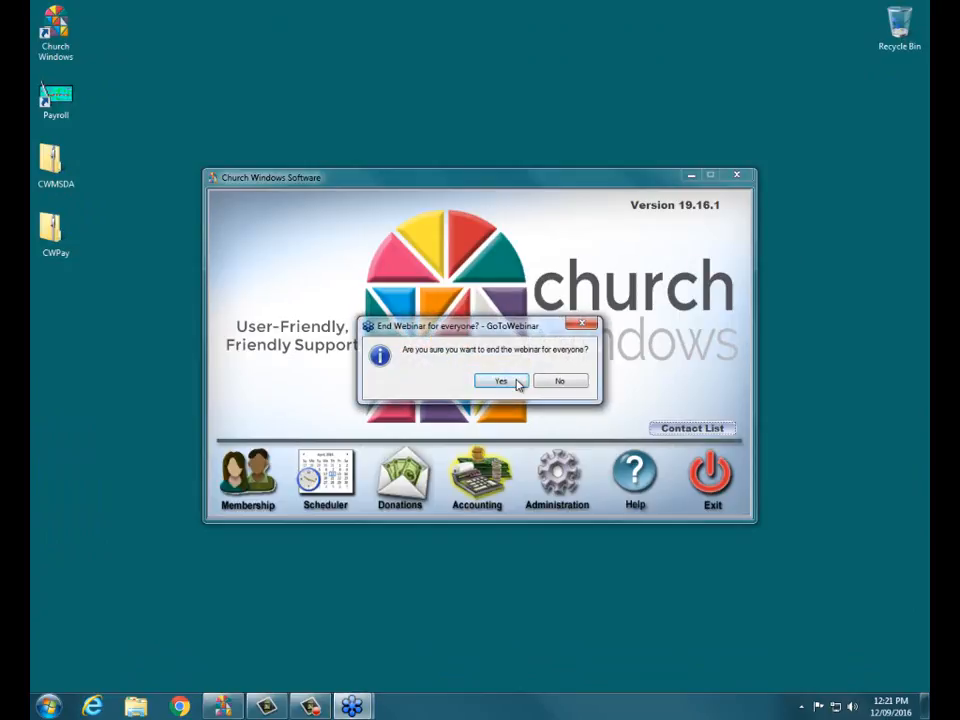
click(499, 380)
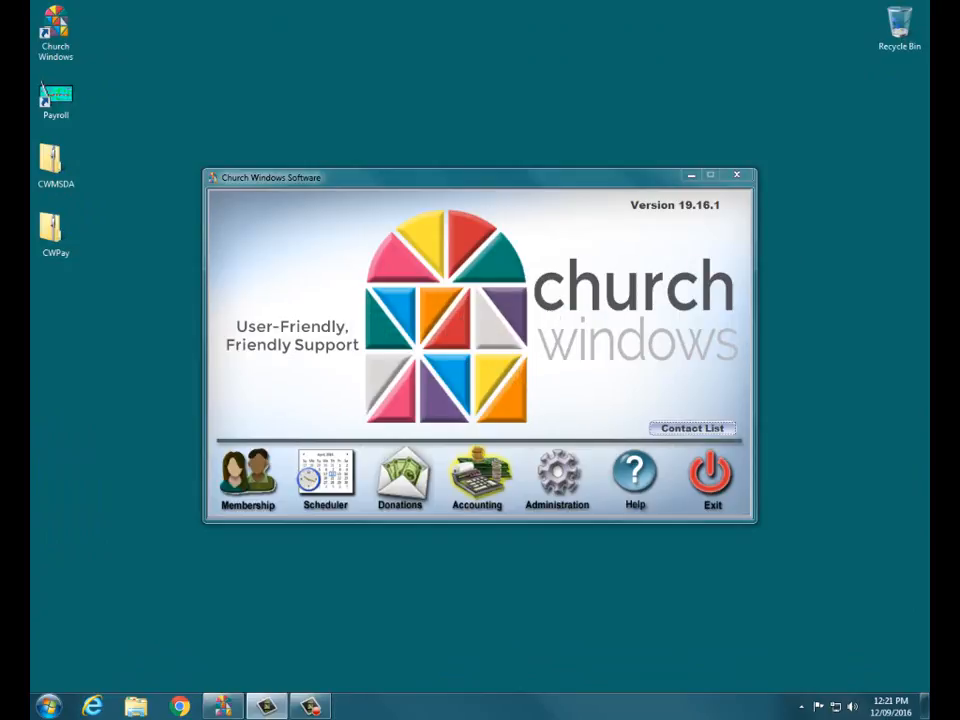